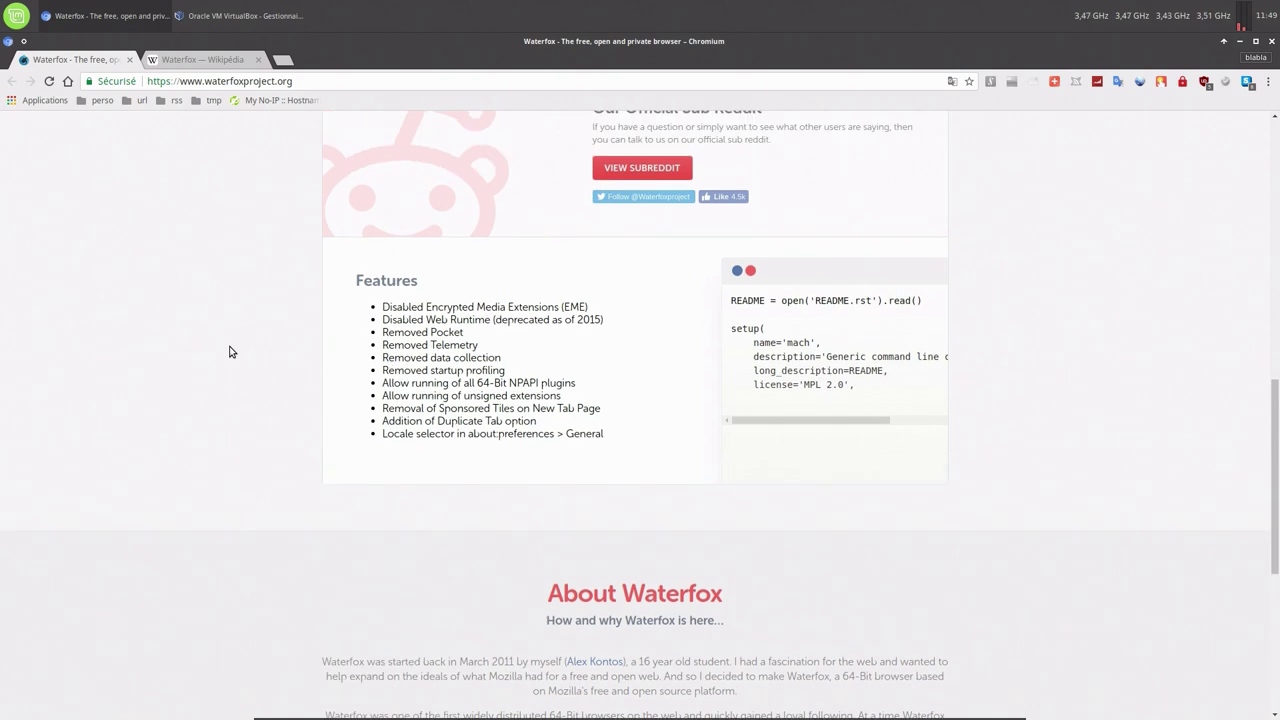
Step: Review the Waterfox website's feature list and the French Wikipedia article on Waterfox
scroll(258, 351, down, 2)
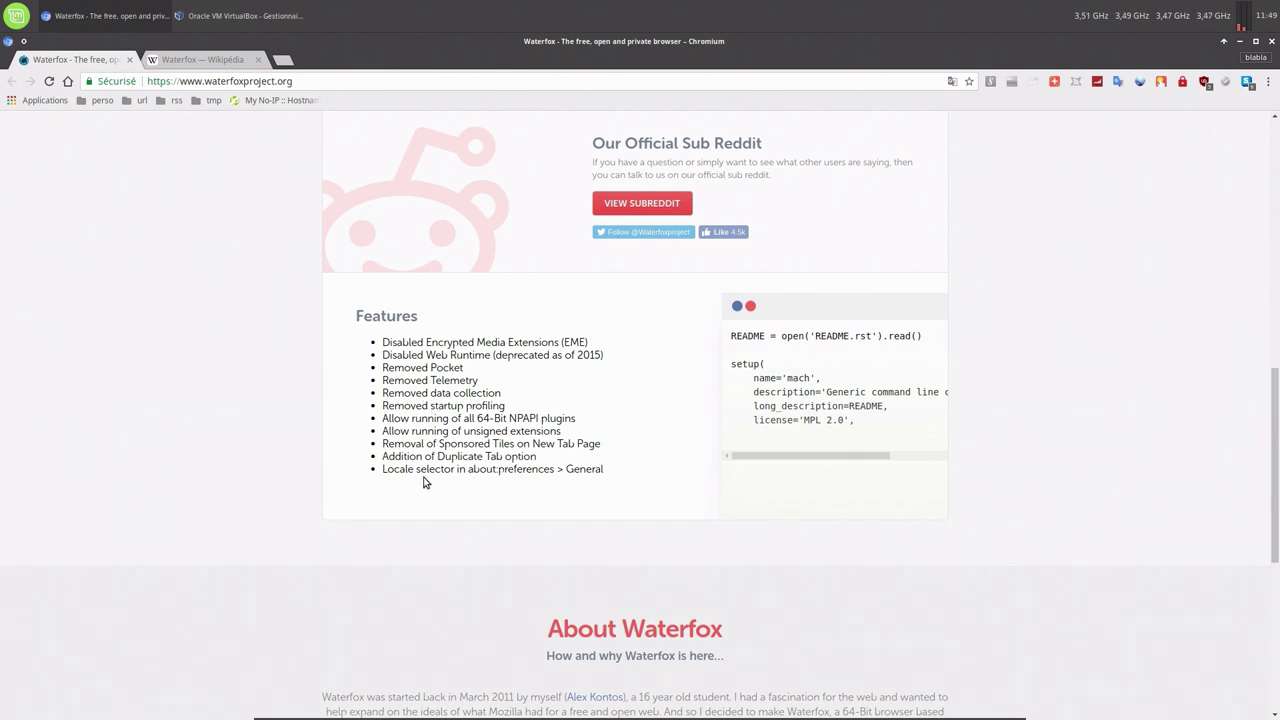
scroll(425, 484, up, 10)
scroll(417, 487, up, 2)
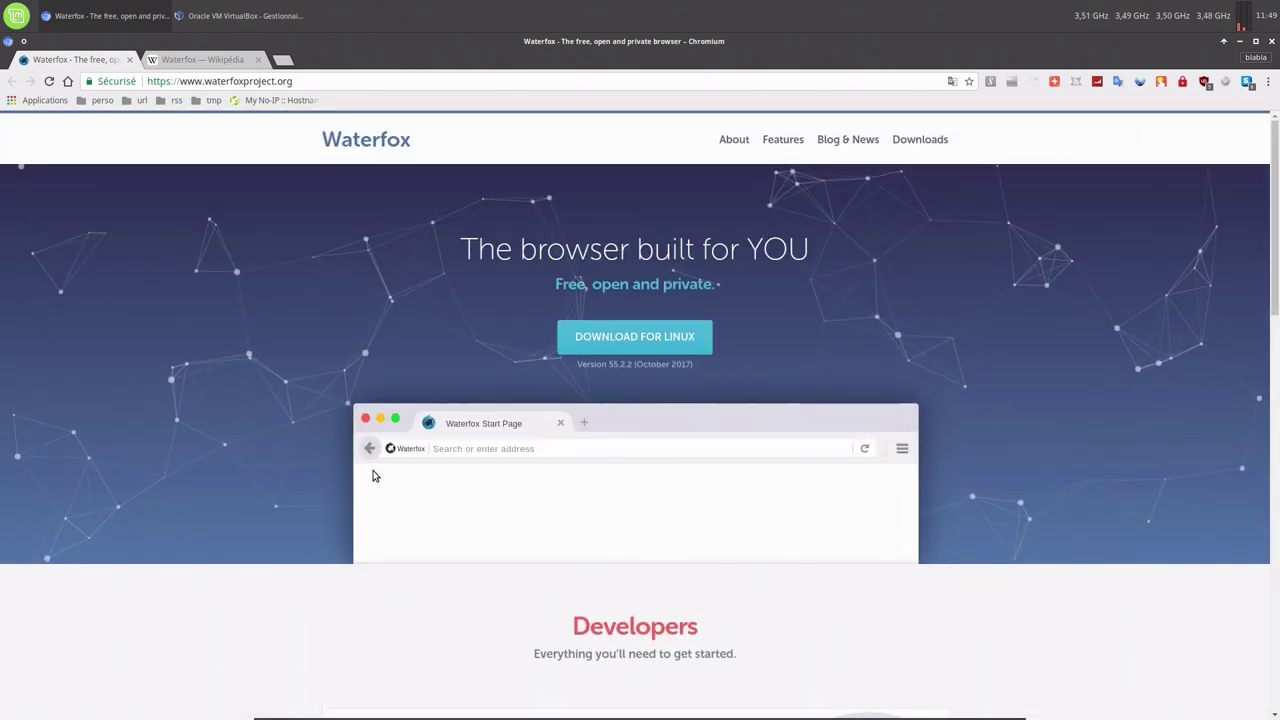
click(205, 59)
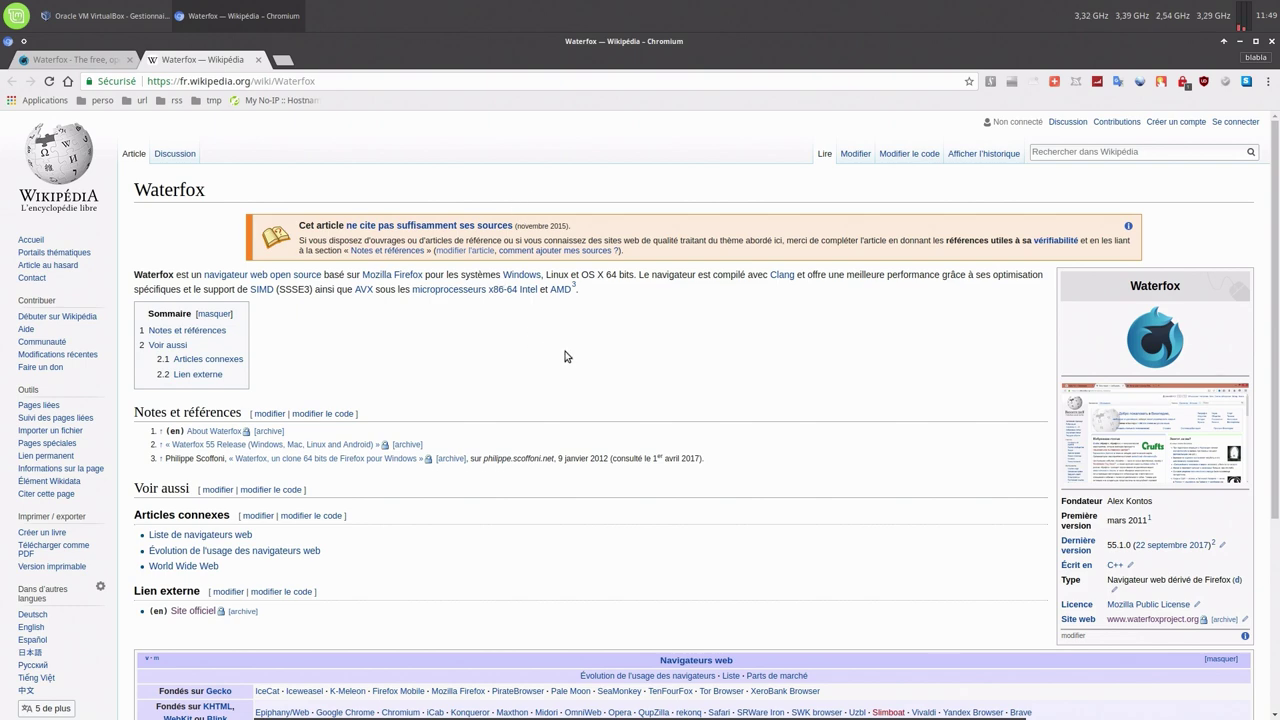
scroll(565, 352, down, 3)
scroll(565, 356, down, 2)
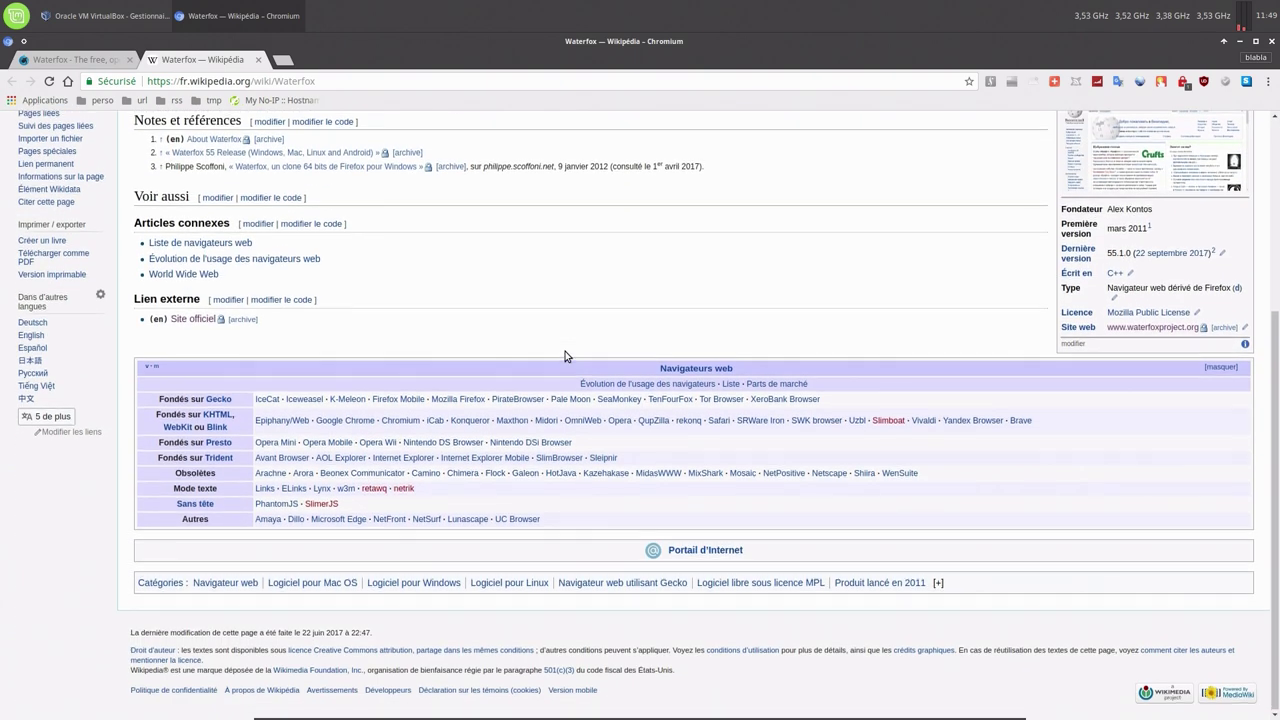
scroll(565, 356, up, 5)
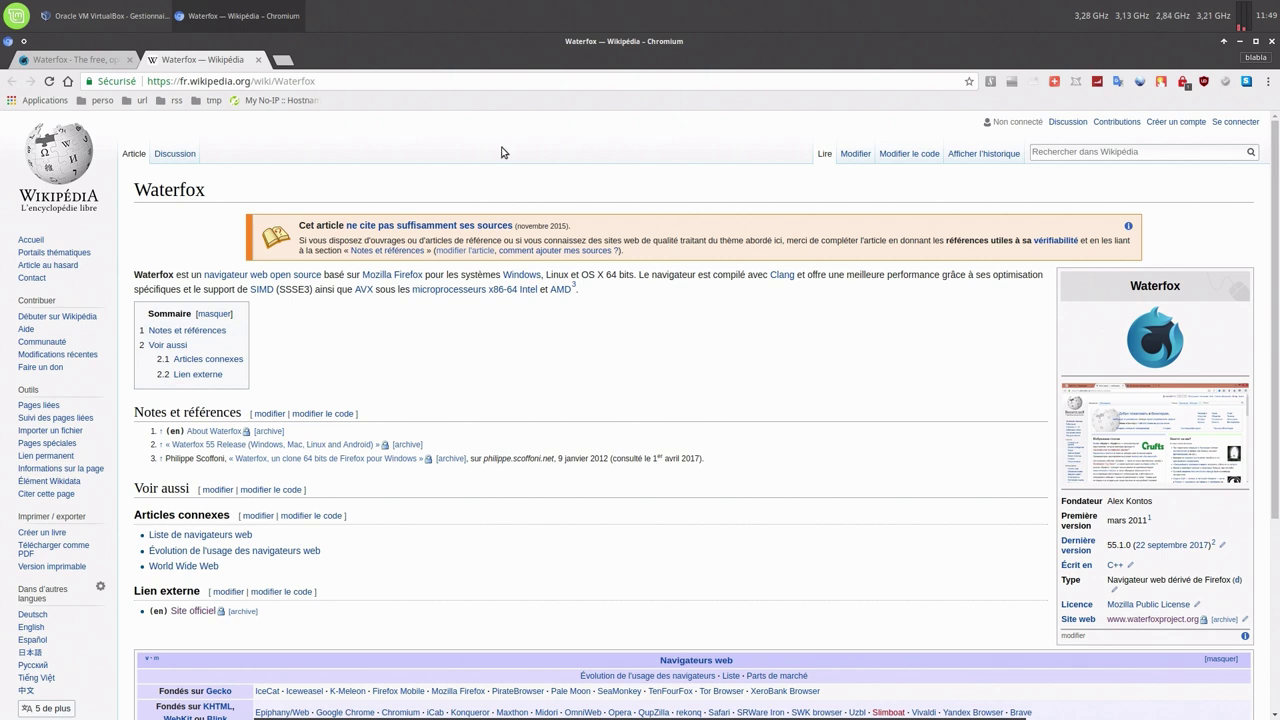
Step: Switch to VirtualBox, mark the linuxmint-18.2-xfce-64bit machine's SATA hard disk as a solid-state drive, and start the machine
click(129, 15)
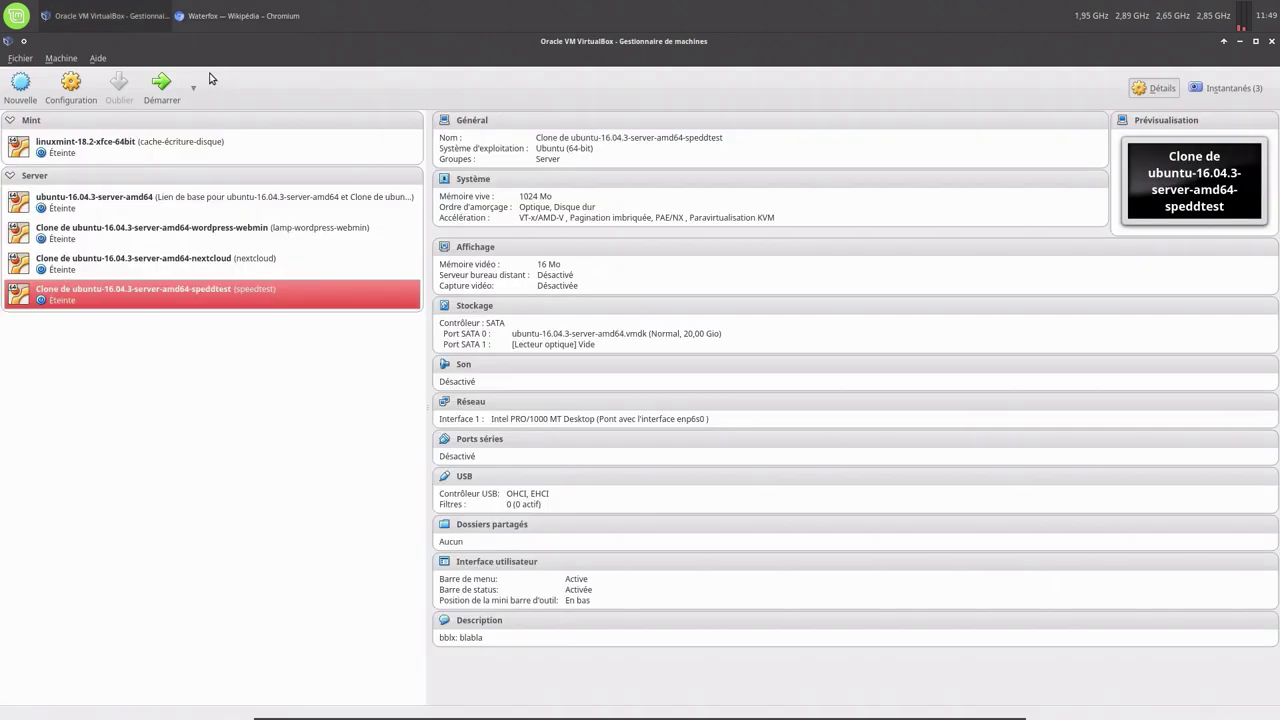
click(138, 143)
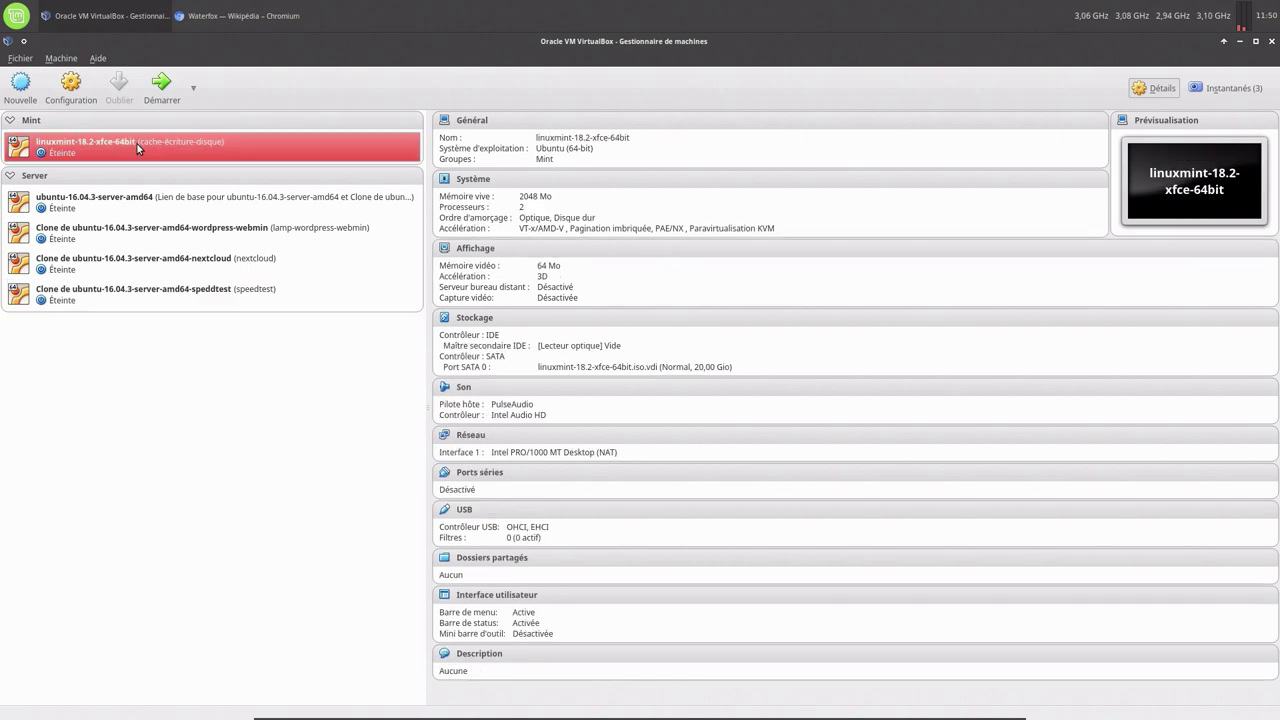
click(90, 88)
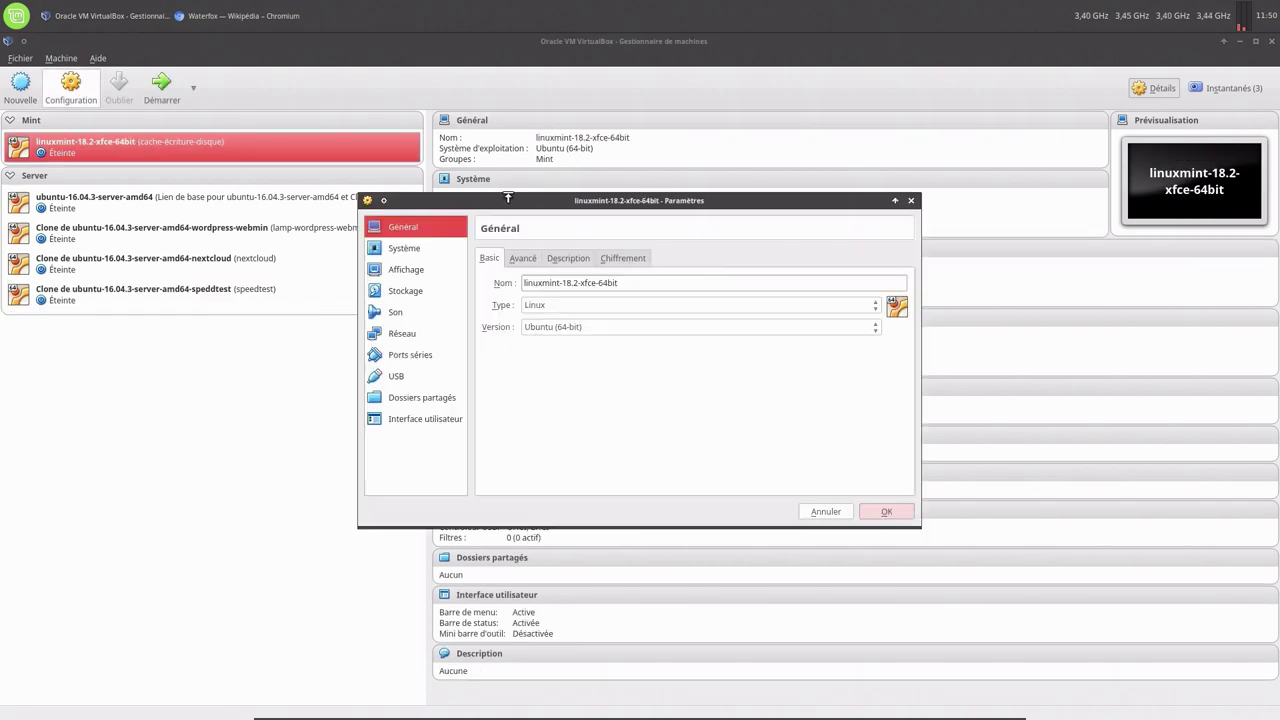
click(436, 252)
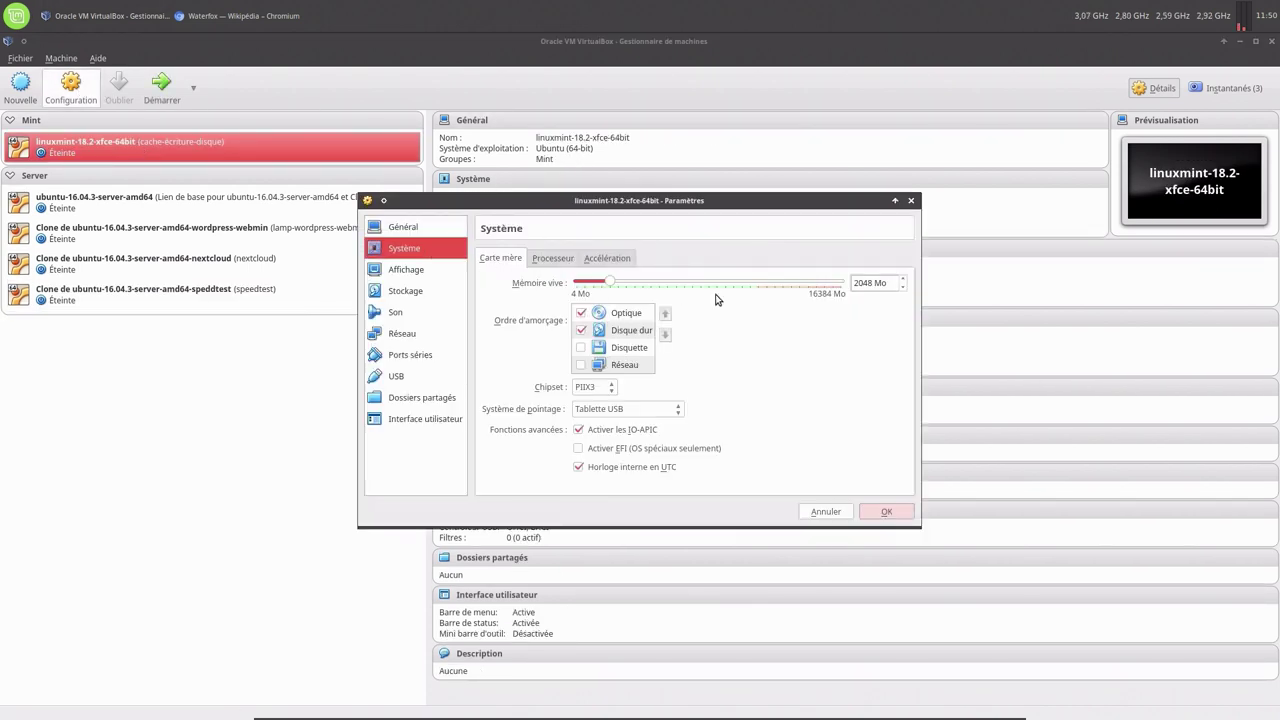
click(393, 295)
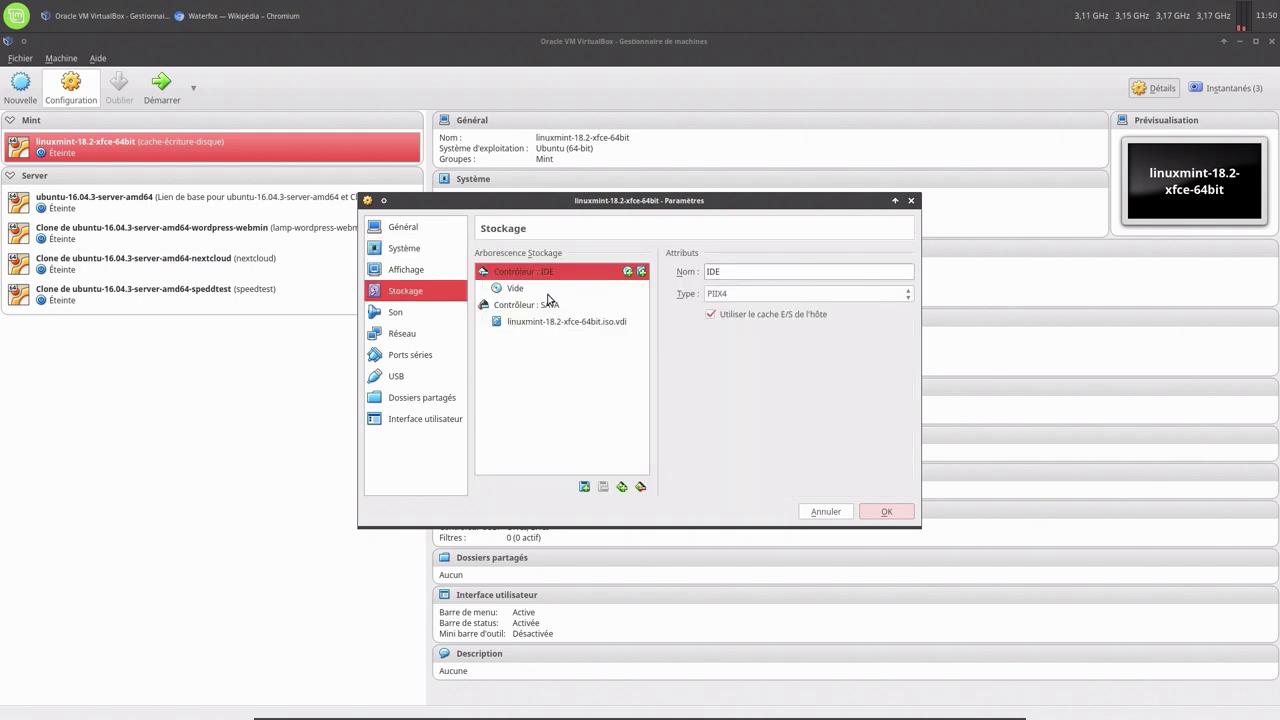
click(537, 306)
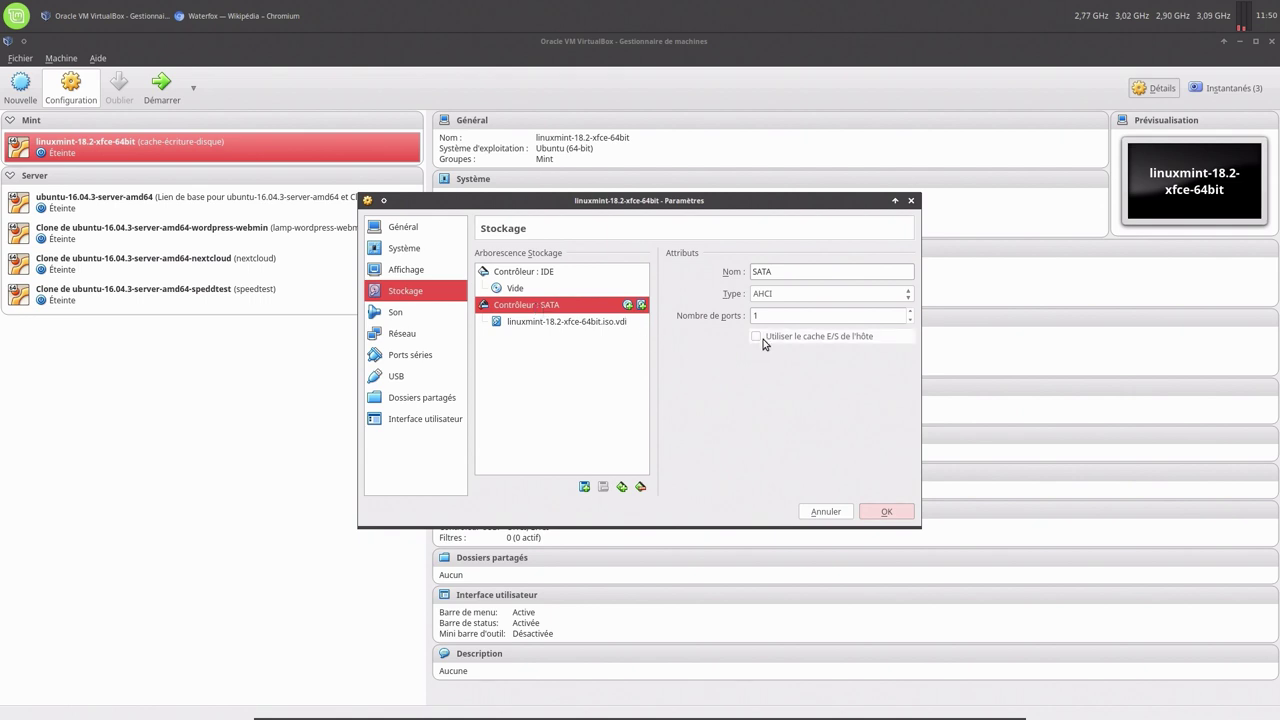
click(600, 323)
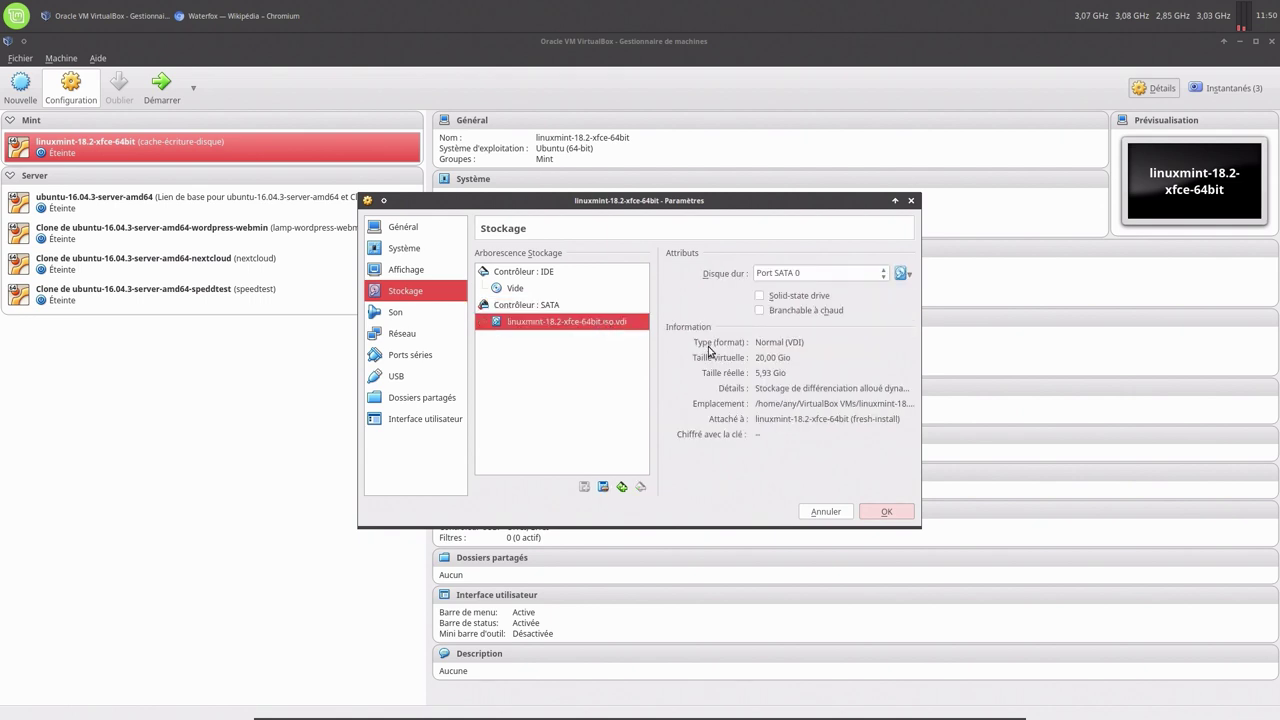
click(760, 296)
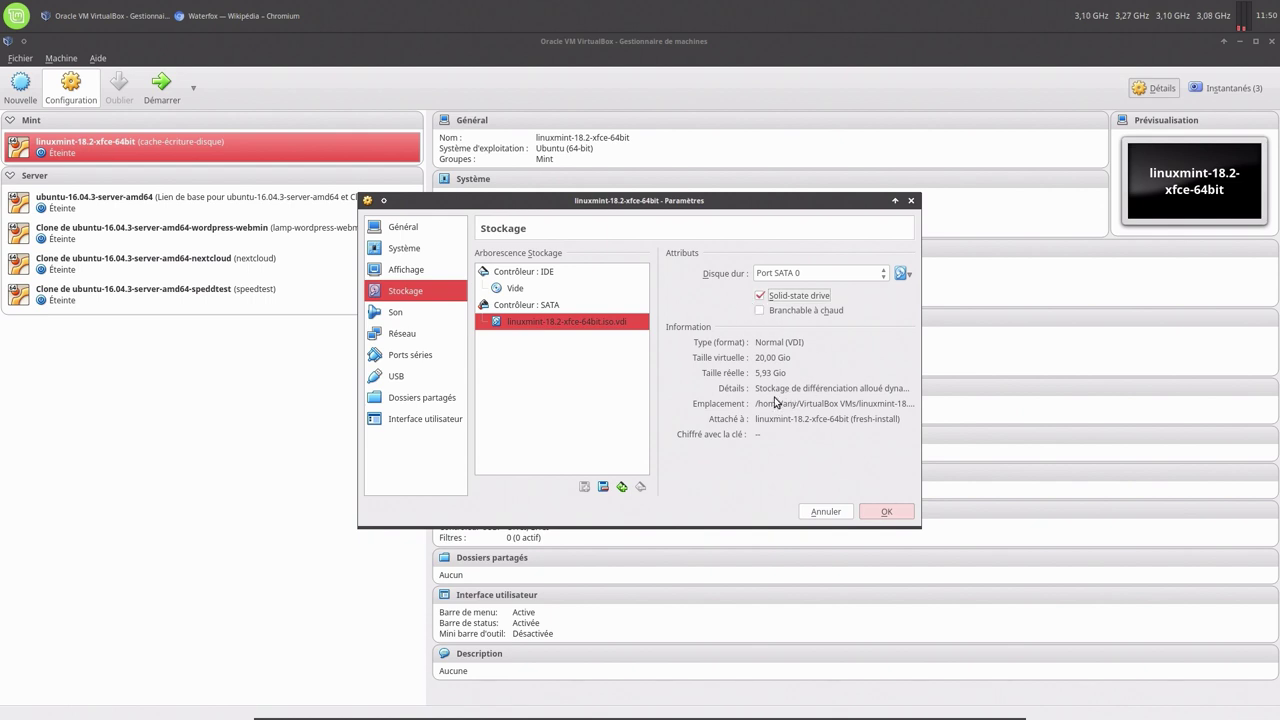
click(422, 316)
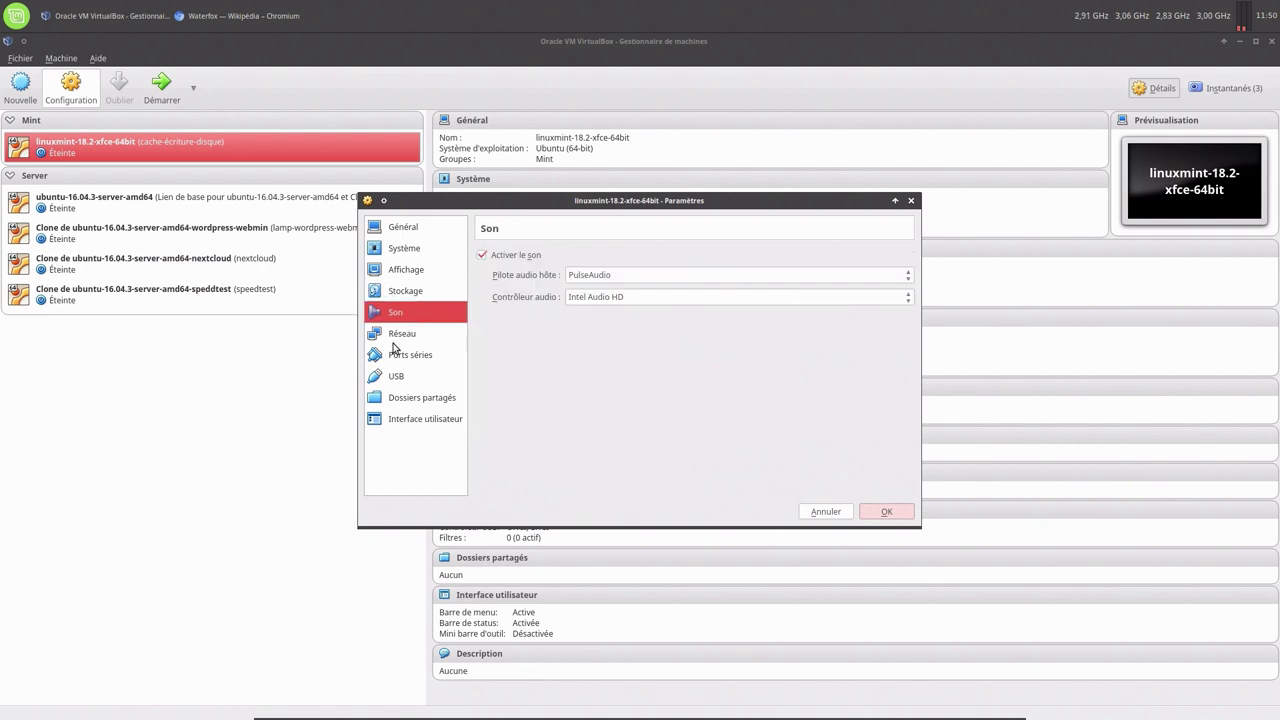
click(872, 516)
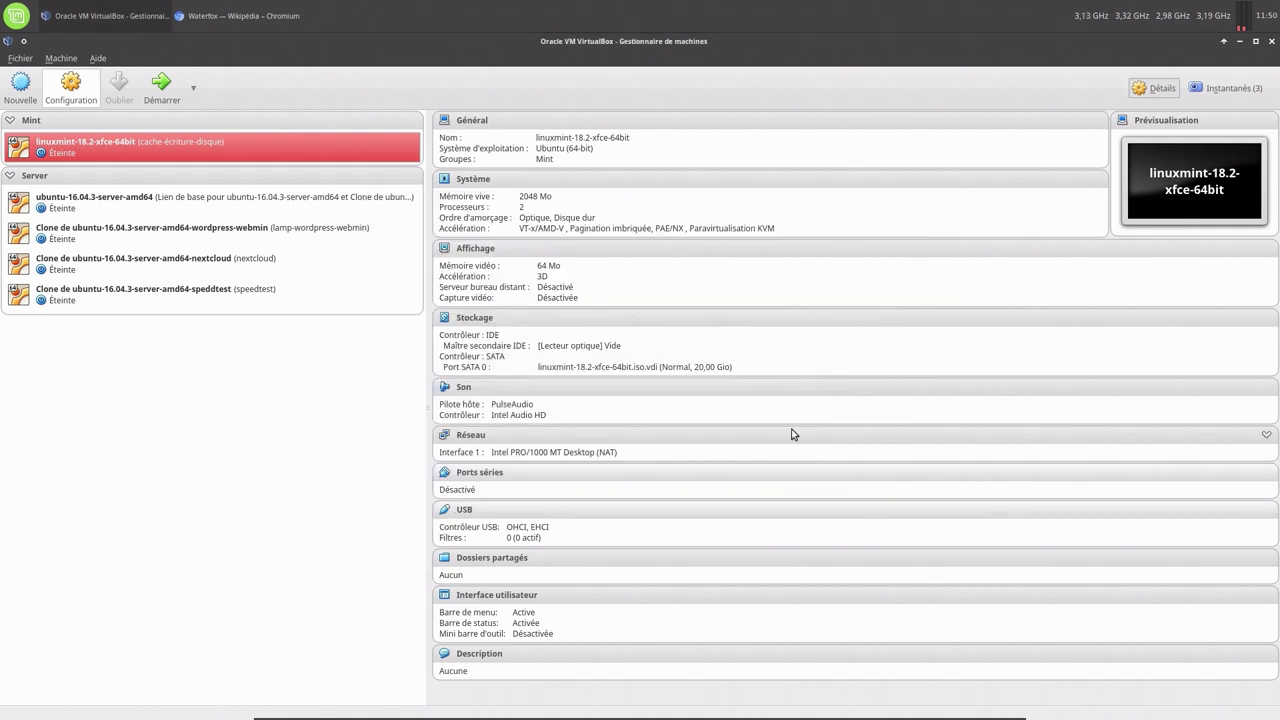
click(152, 100)
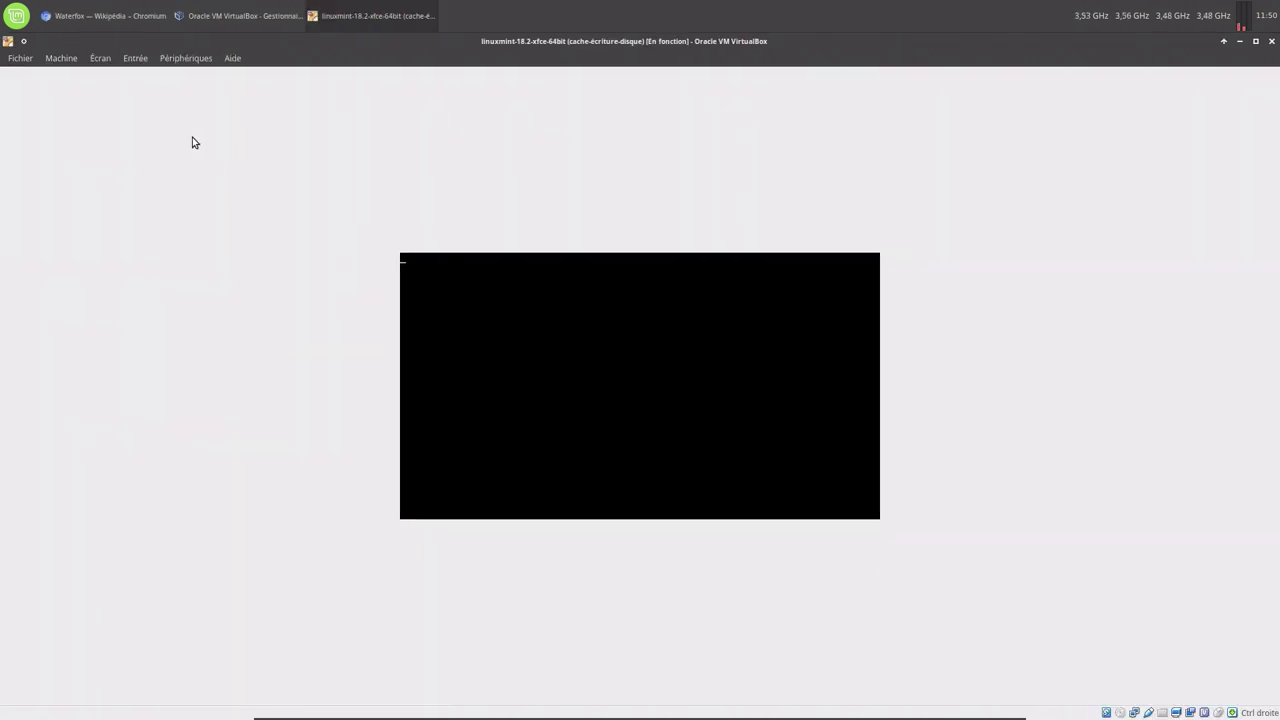
Step: Copy the Waterfox website's address from Chromium and return to the Linux Mint virtual machine
click(129, 20)
click(122, 58)
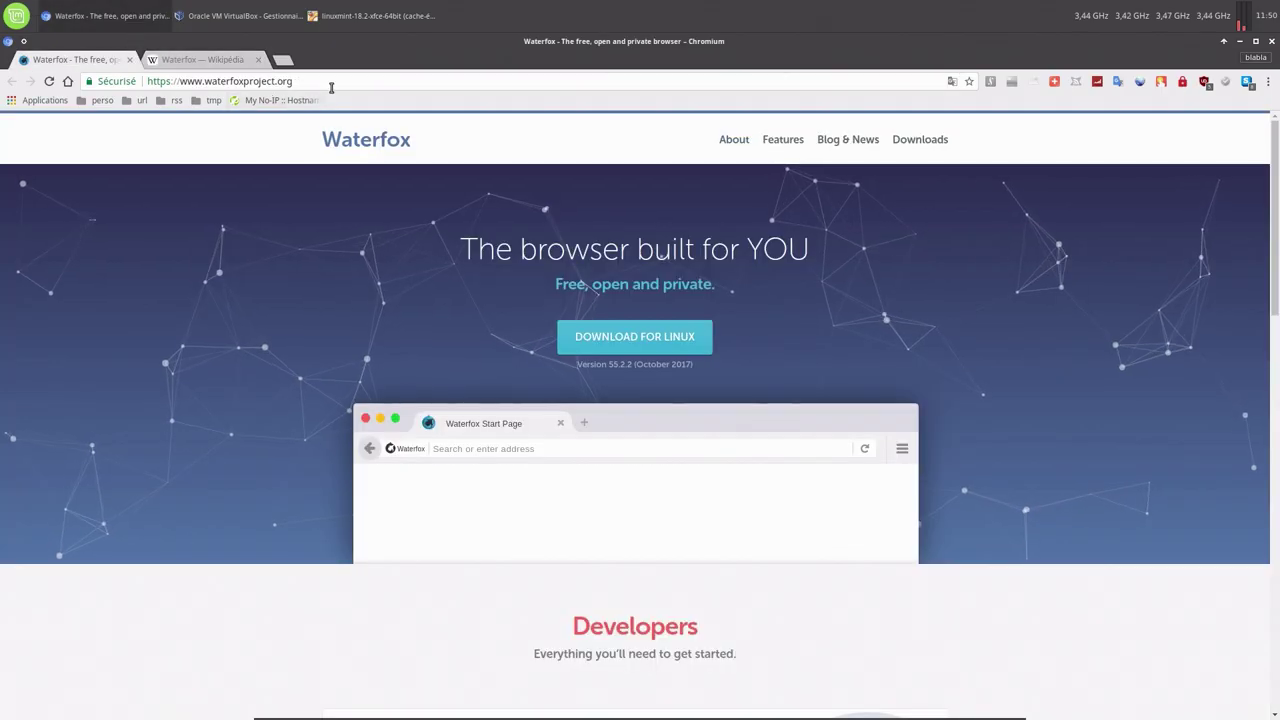
click(283, 85)
key(ctrl+c)
right_click(283, 85)
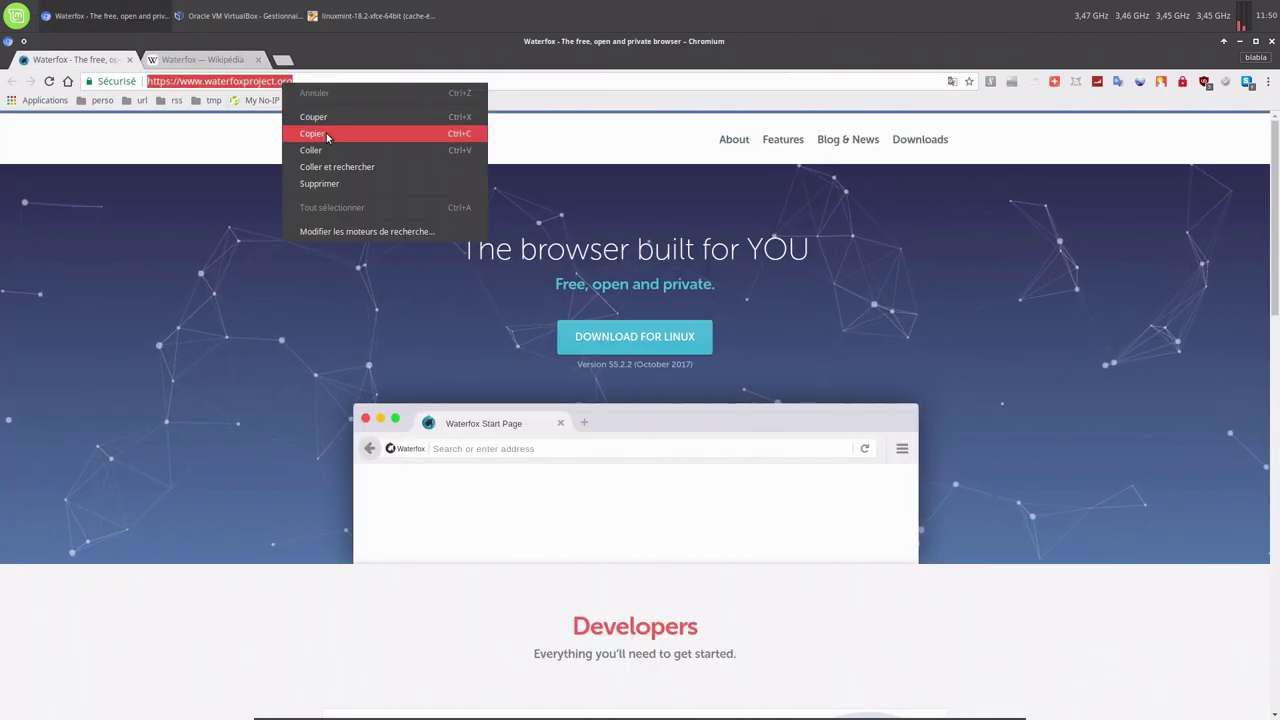
click(323, 131)
click(341, 28)
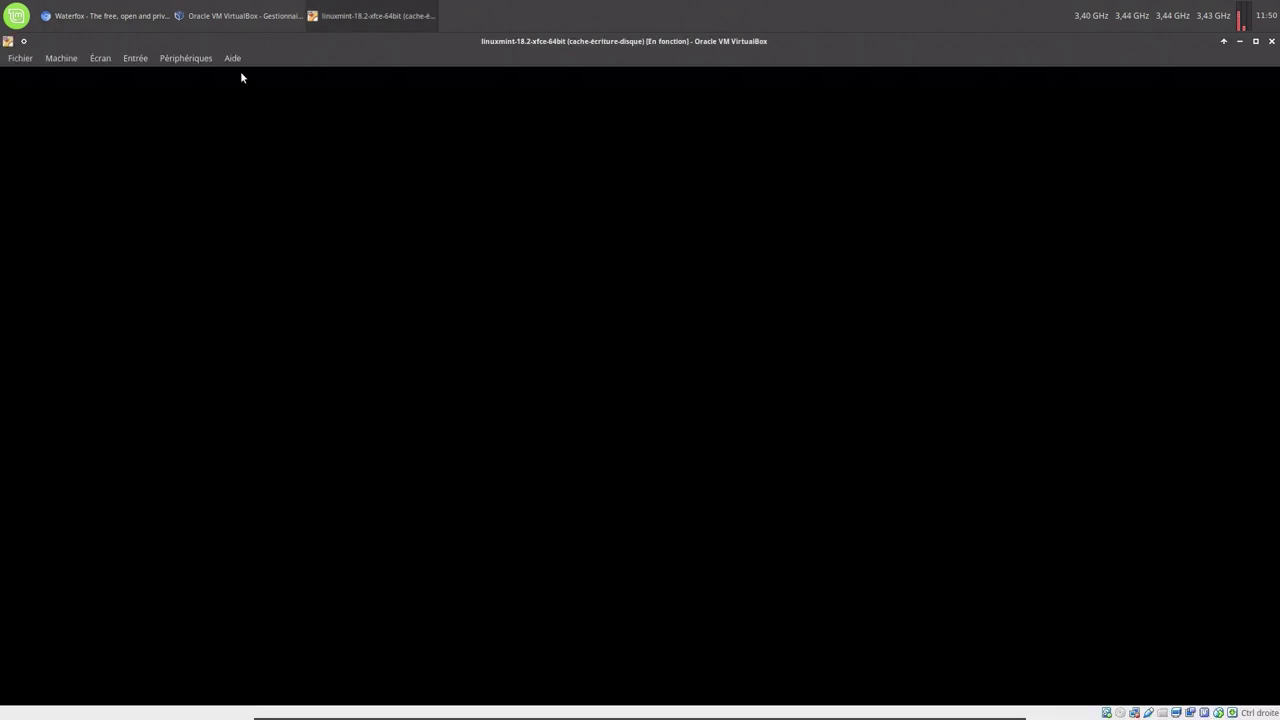
Step: Tile the VirtualBox manager on the left half of the host desktop and Chromium on the right half
click(240, 16)
drag(369, 39, 0, 295)
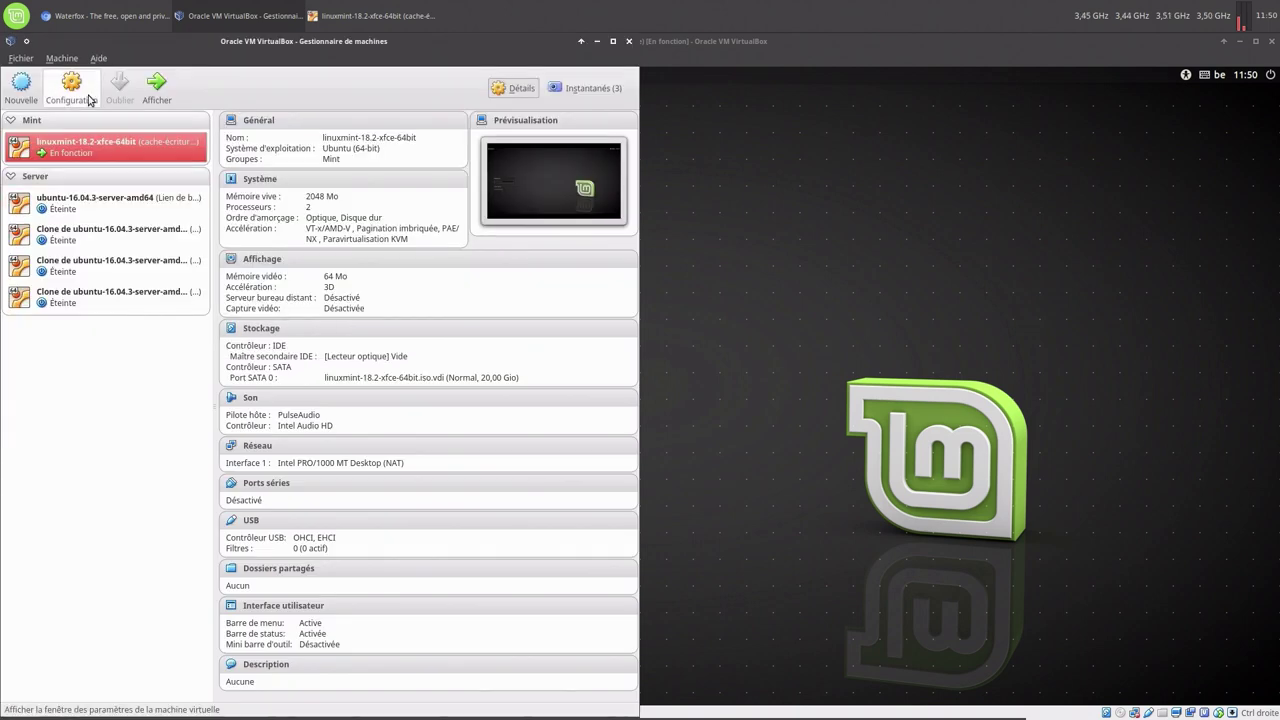
click(105, 16)
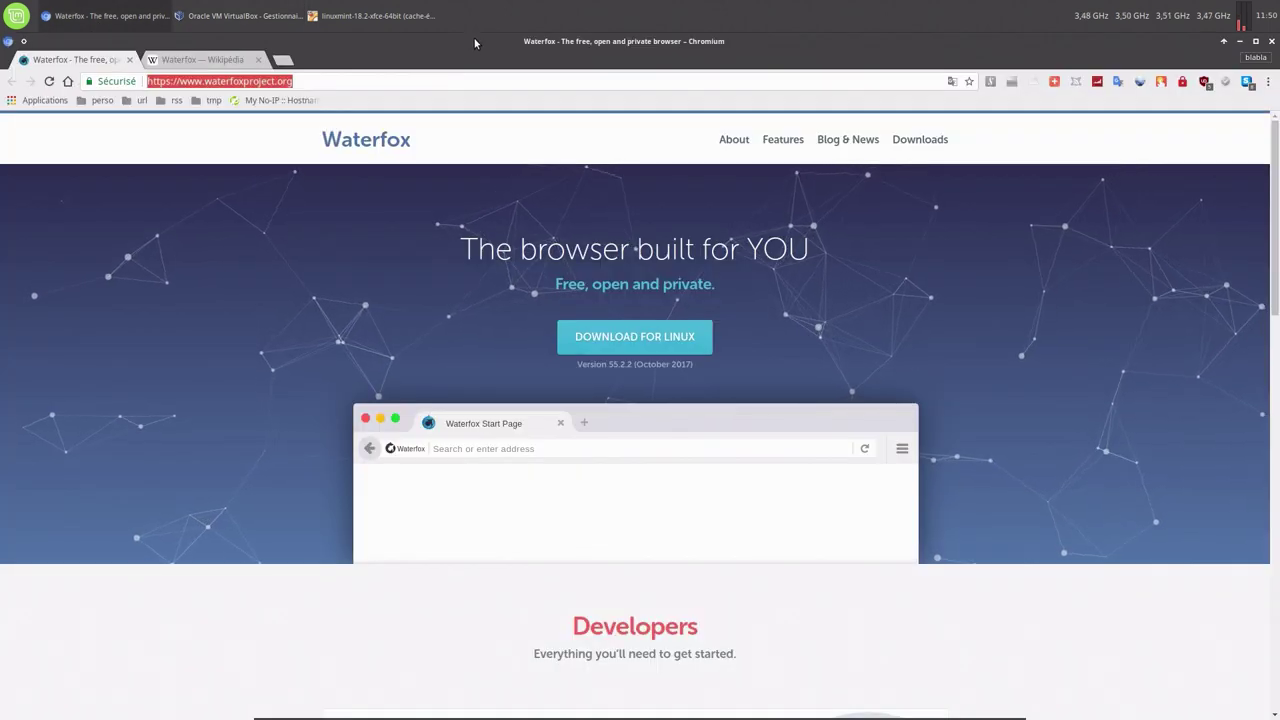
drag(474, 38, 1279, 40)
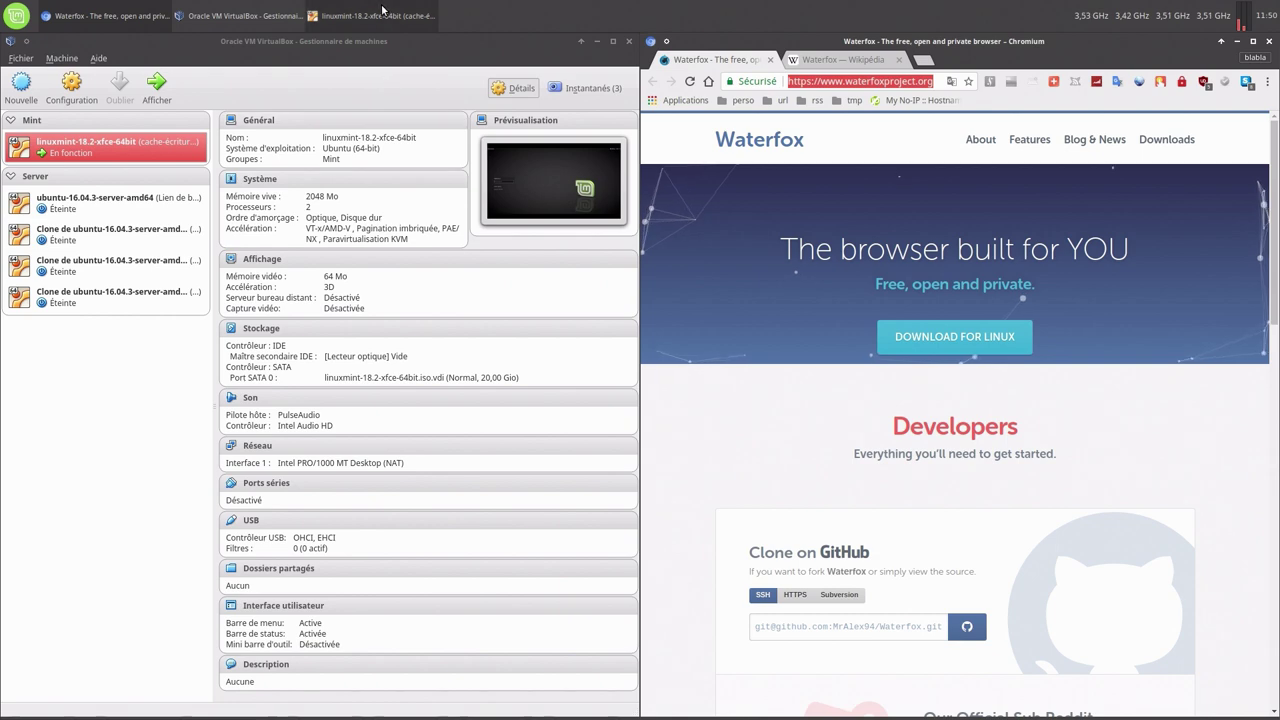
Step: Return to the Linux Mint virtual machine and log in with the account password
click(382, 12)
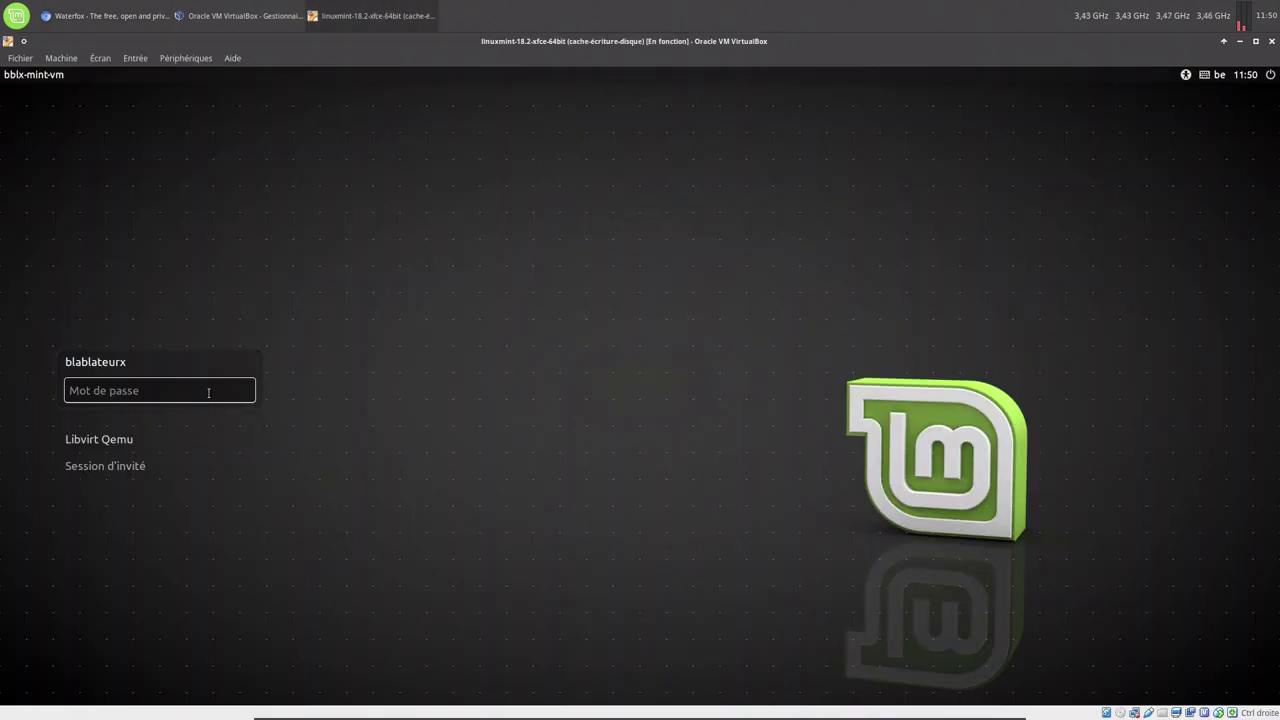
text(•••••)
key(Return)
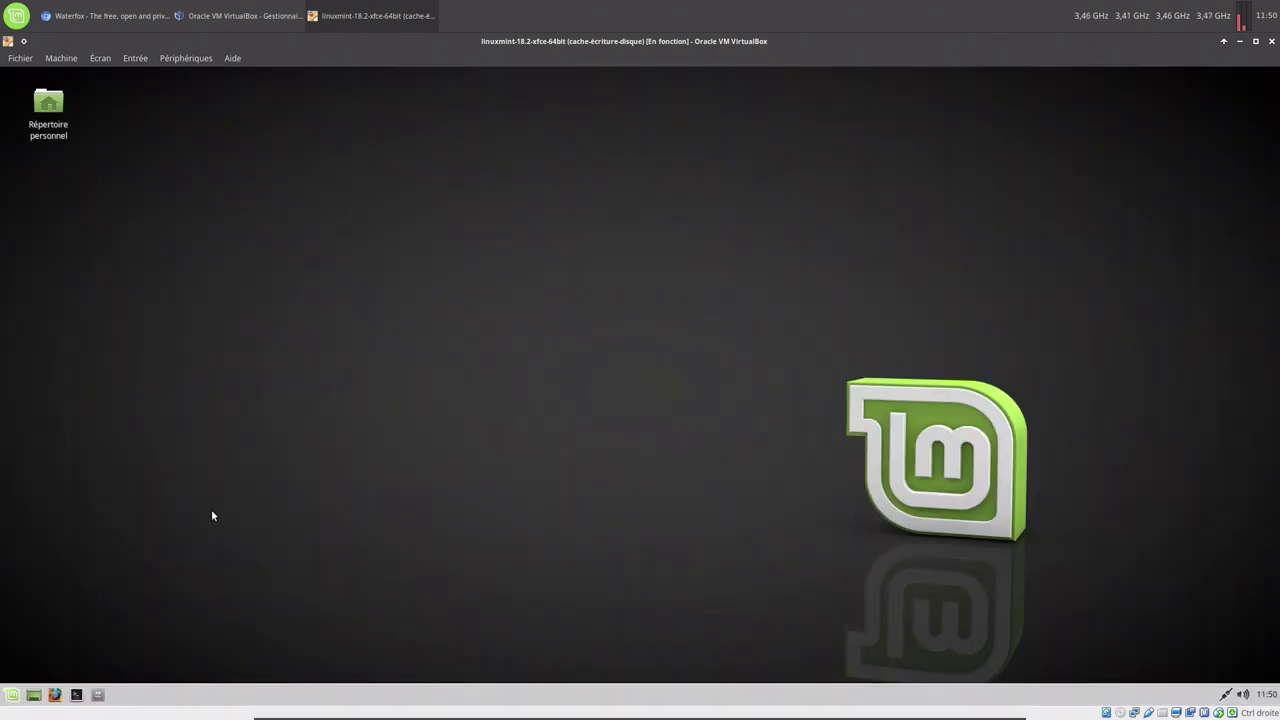
click(55, 694)
click(684, 68)
right_click(1248, 697)
click(1155, 679)
Step: Open a terminal in the virtual machine, run "sudo apt update" and enter the sudo password
click(76, 694)
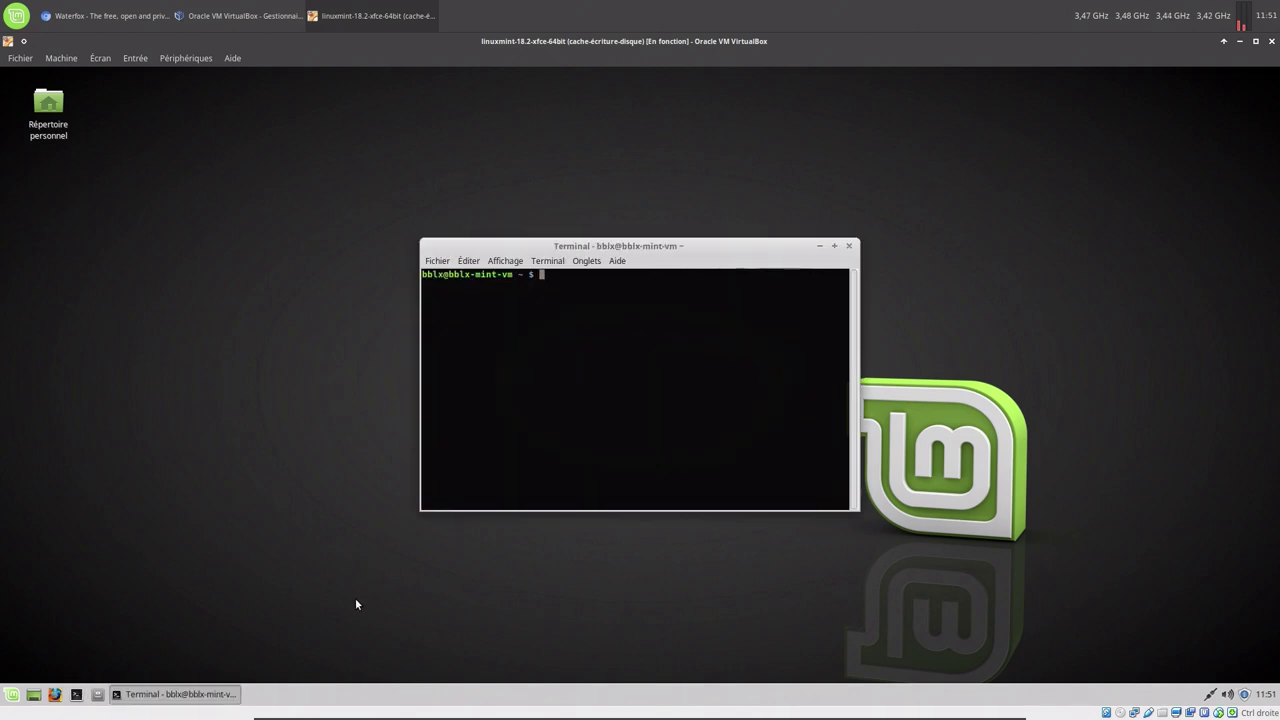
text(sudo apt update)
key(Return)
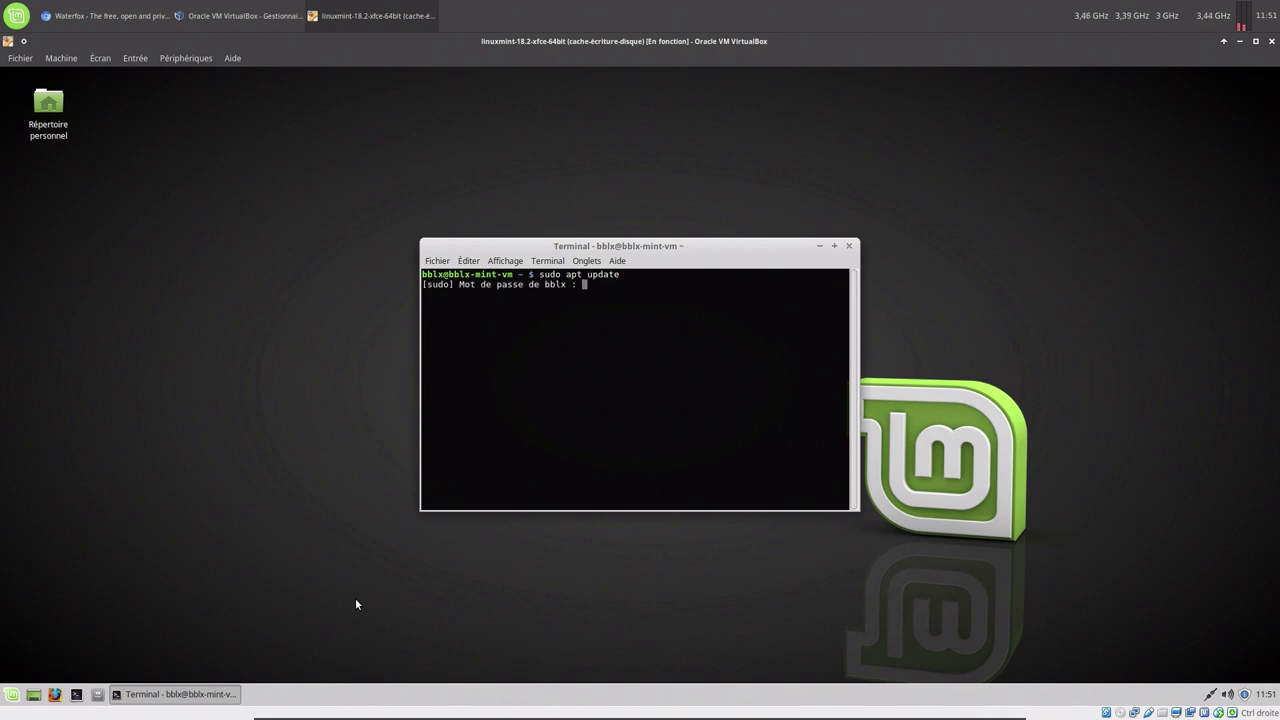
key(Return)
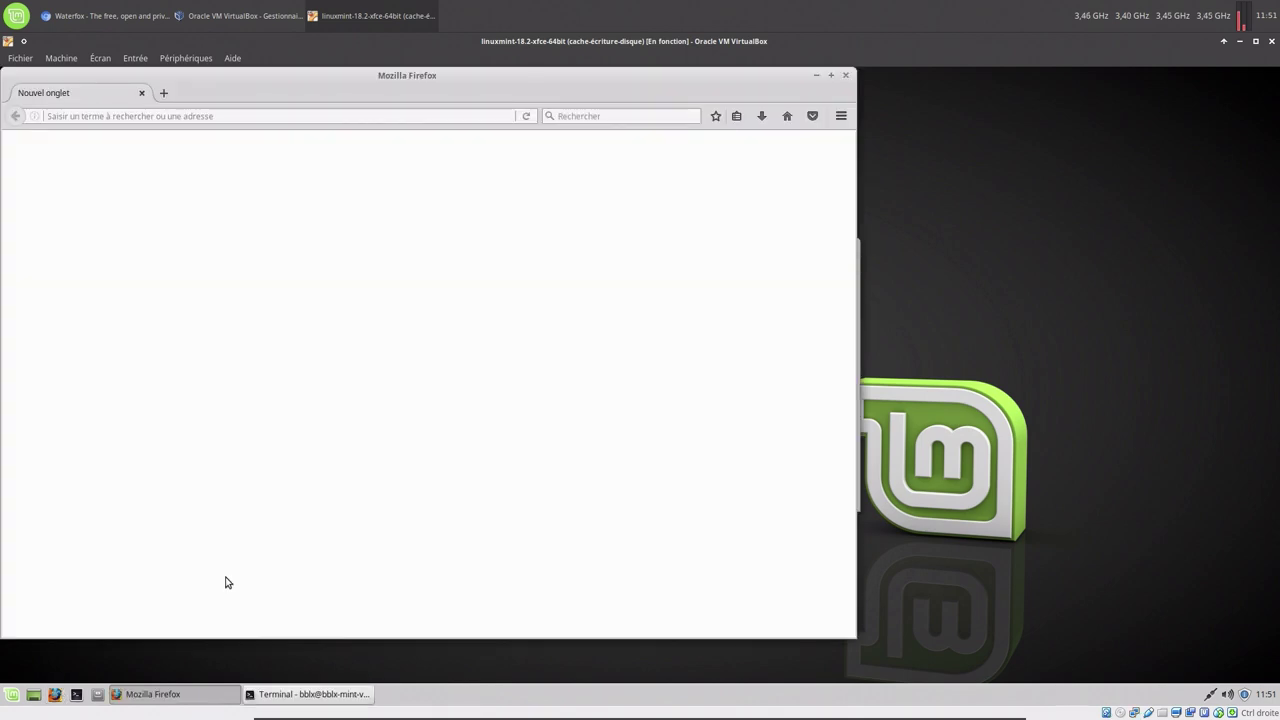
Step: Check the installed Firefox version in its About window, and close that window
click(841, 116)
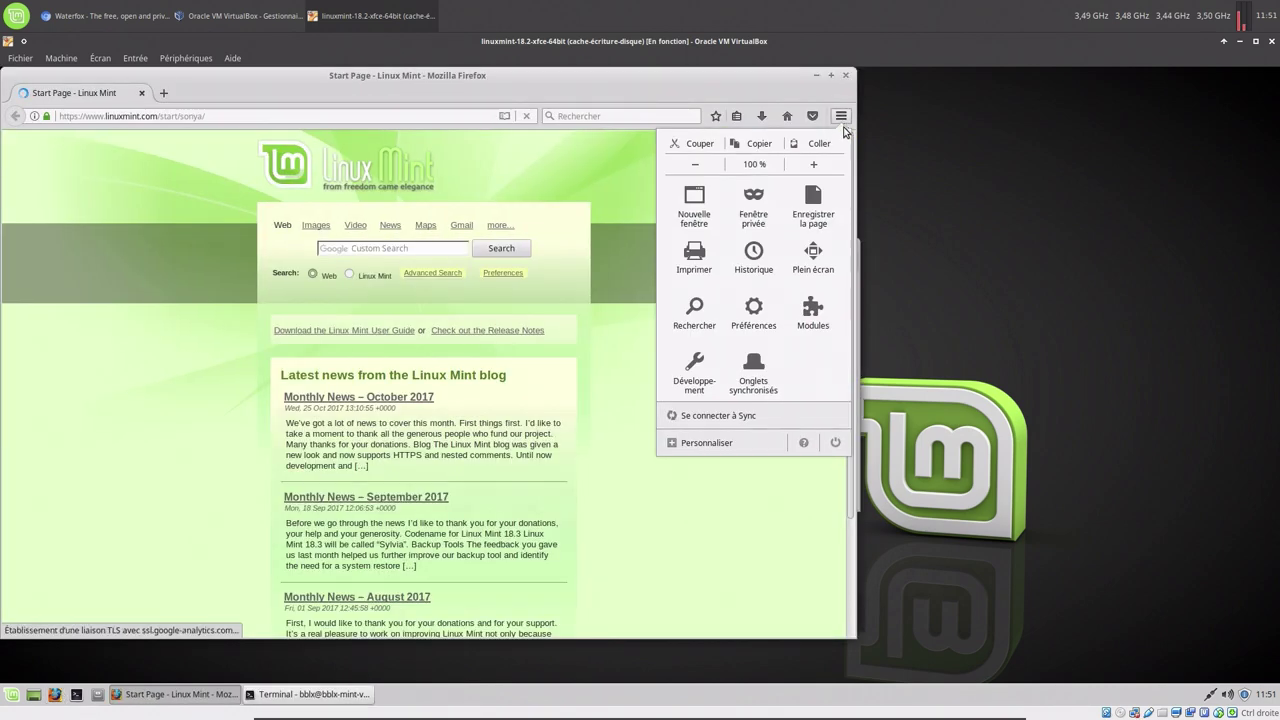
click(804, 443)
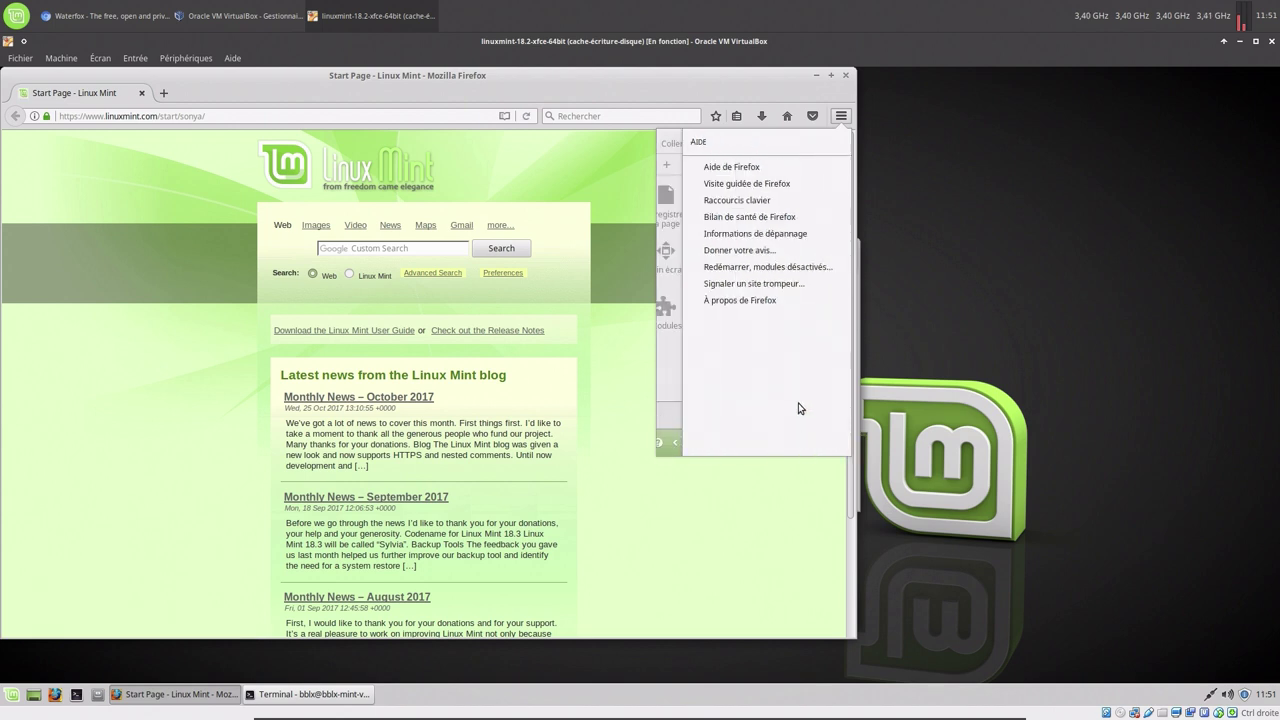
click(748, 302)
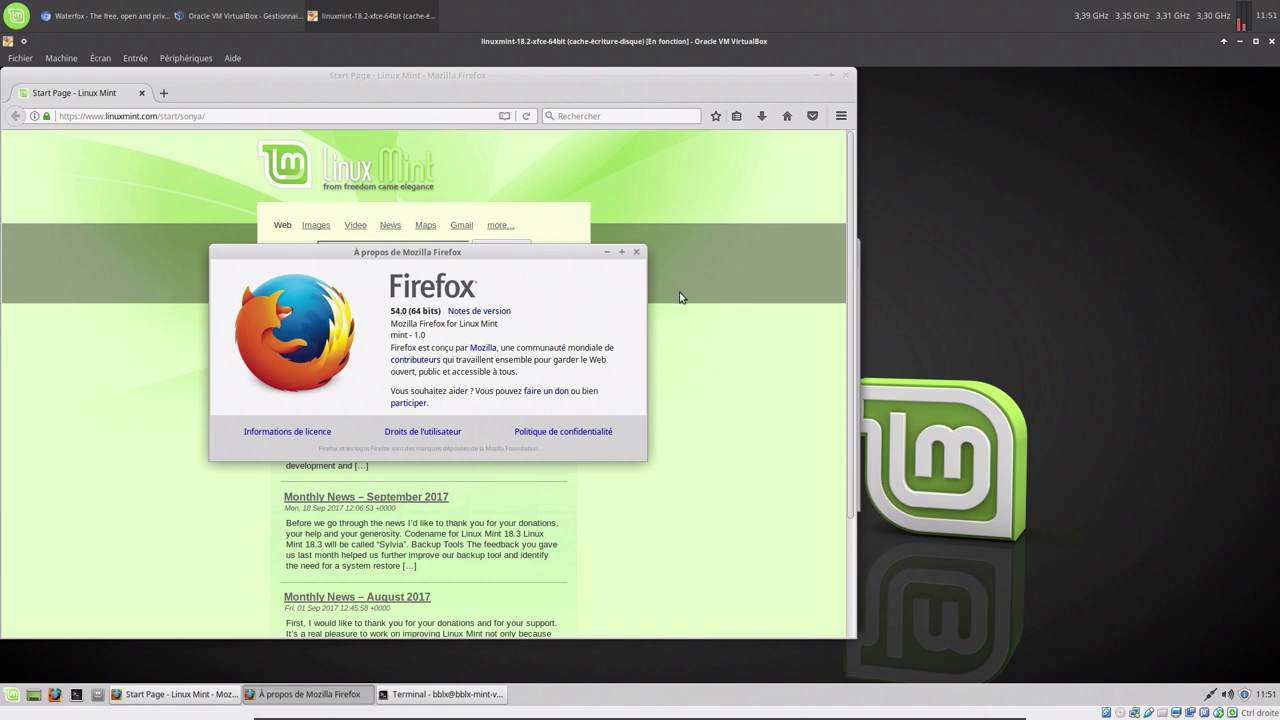
click(637, 253)
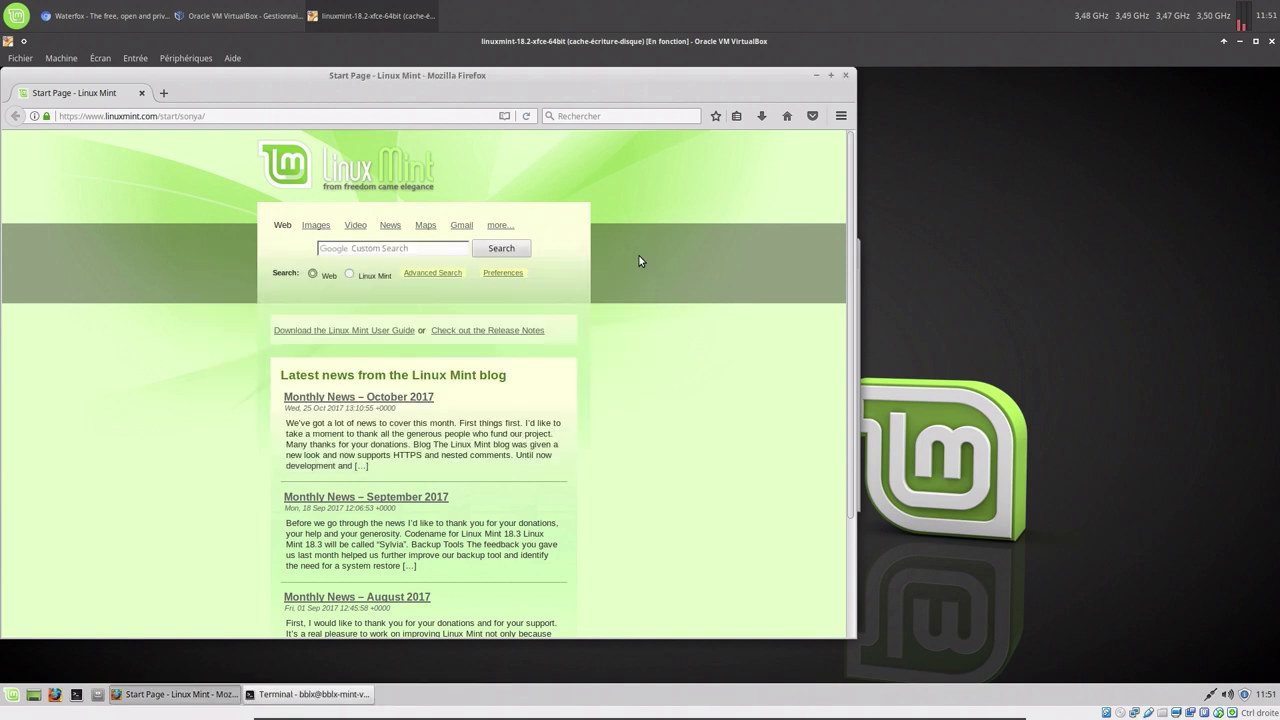
click(447, 121)
key(ctrl+v)
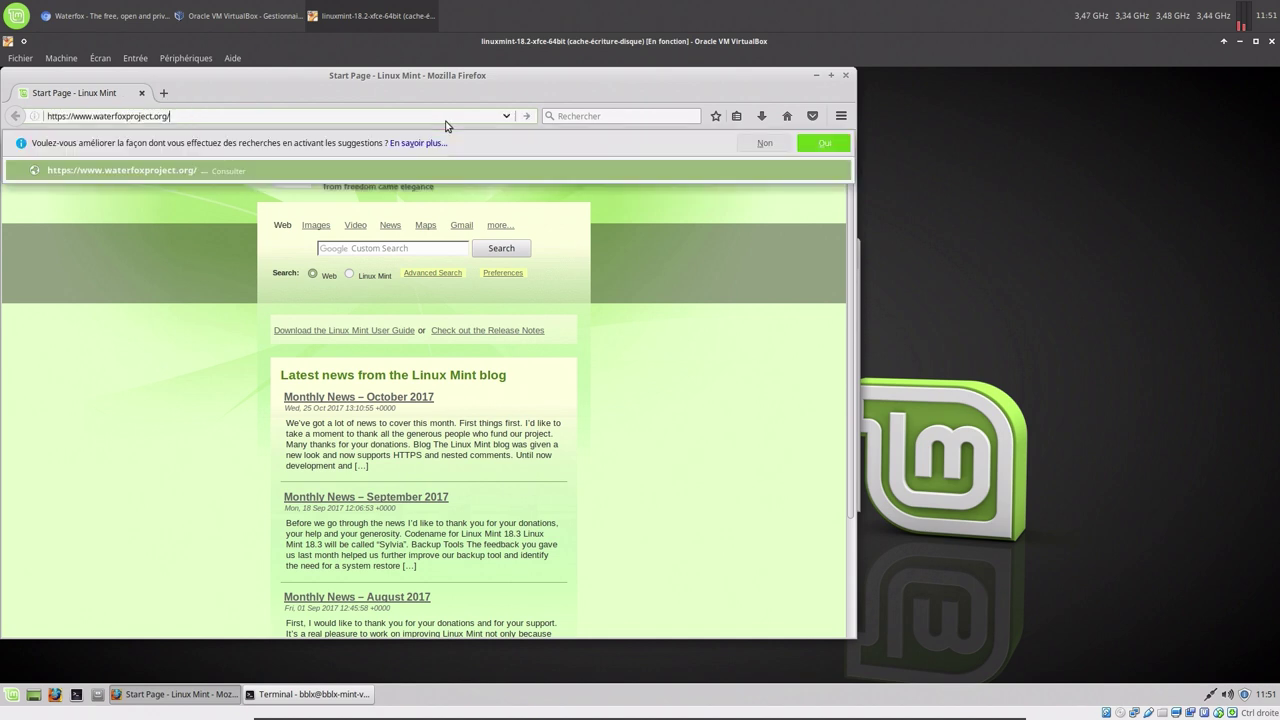
key(Return)
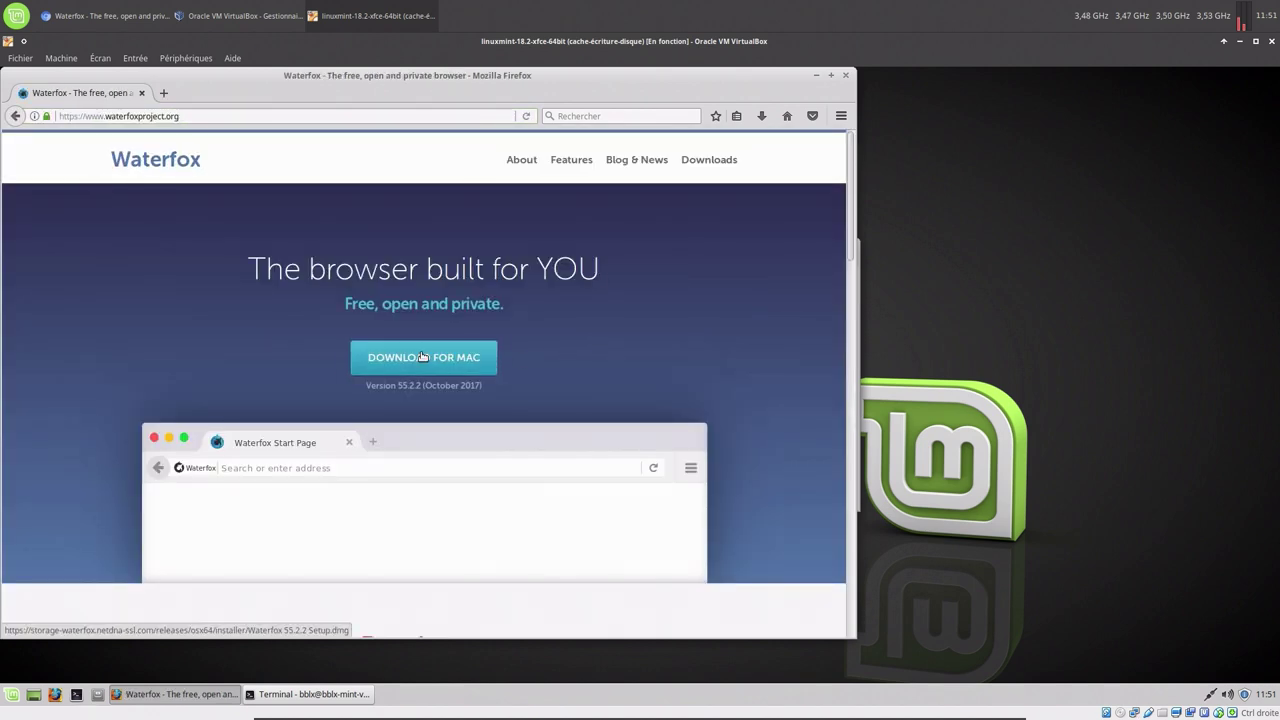
scroll(486, 360, down, 3)
scroll(486, 361, down, 2)
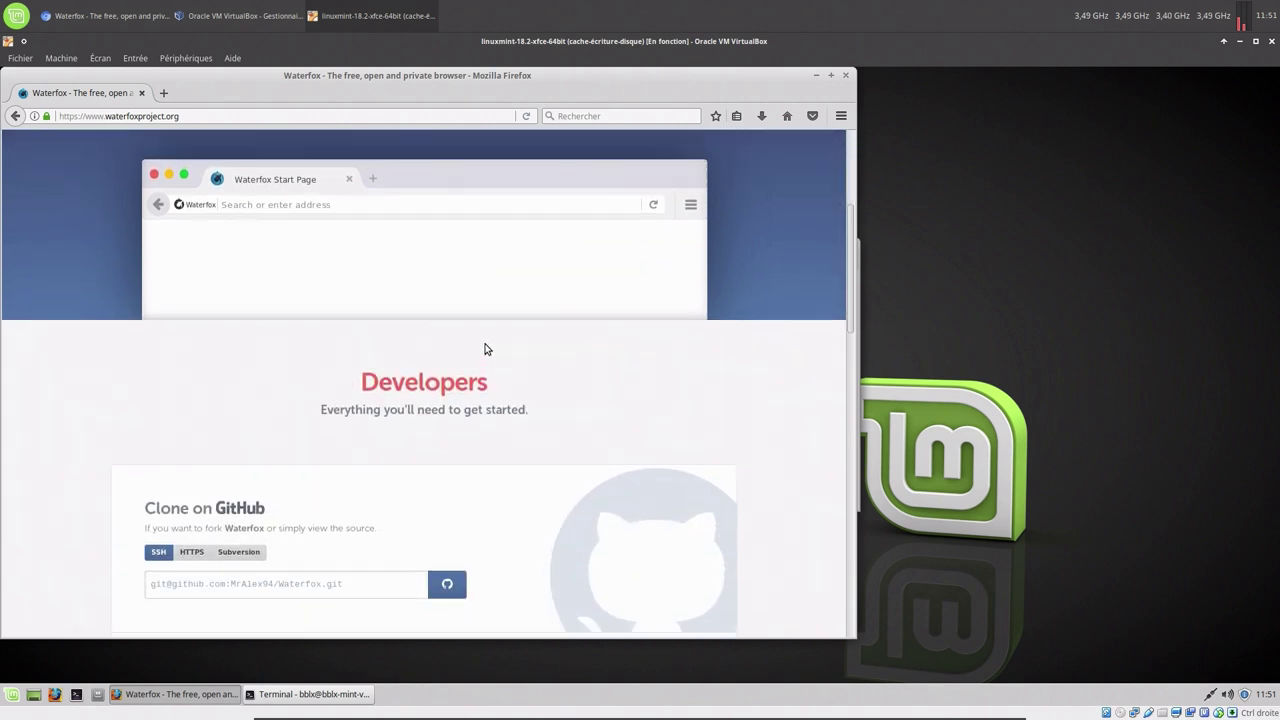
scroll(486, 355, up, 5)
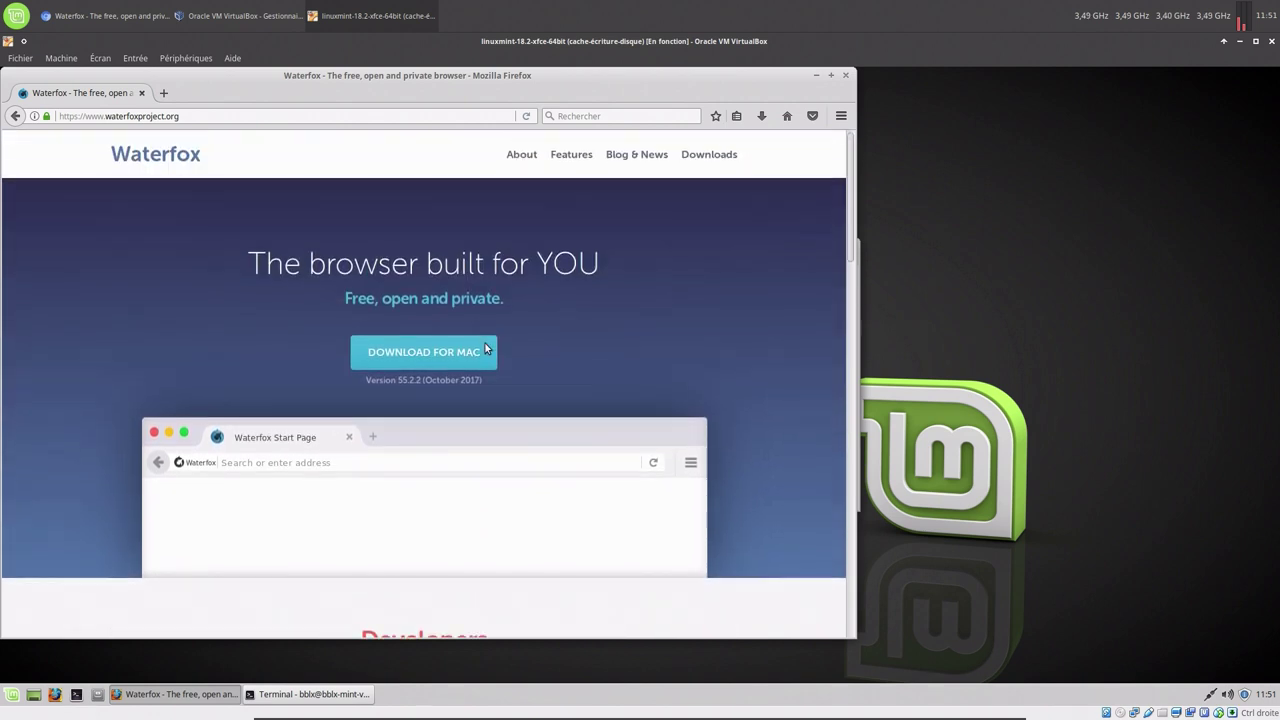
Step: Open the Waterfox Downloads page and look over the available builds and the system requirements
click(710, 161)
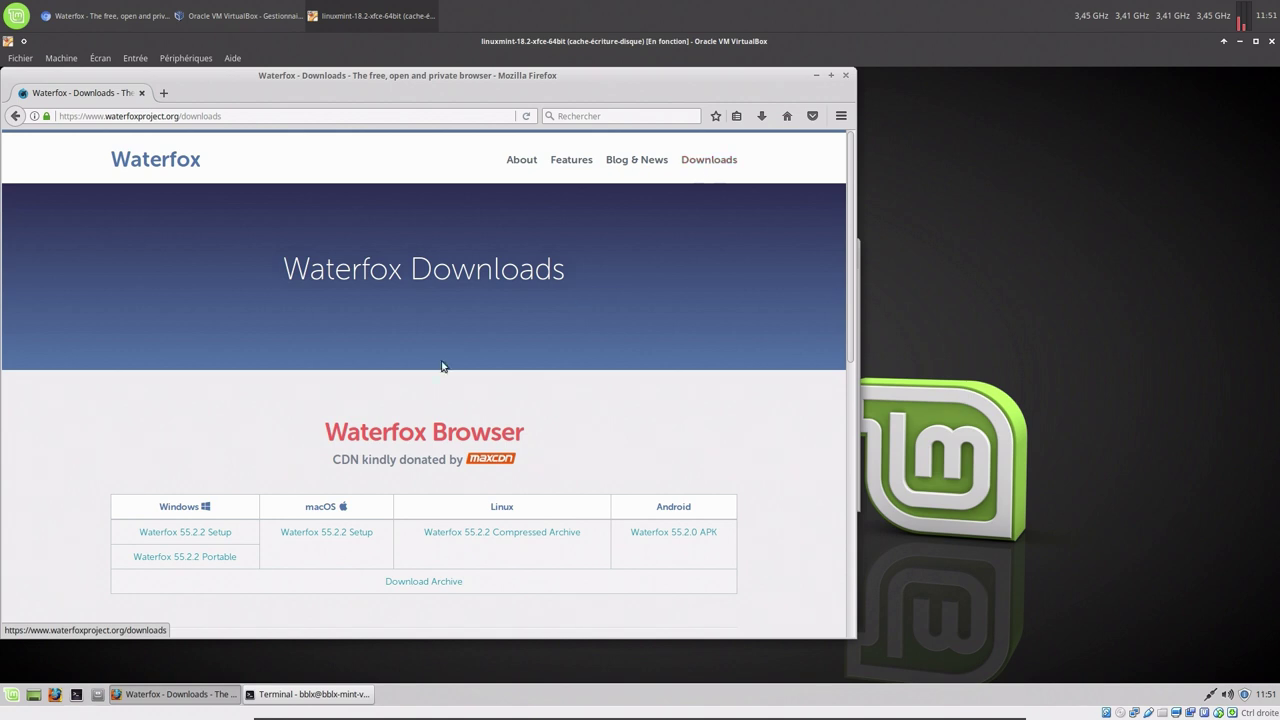
scroll(443, 366, down, 3)
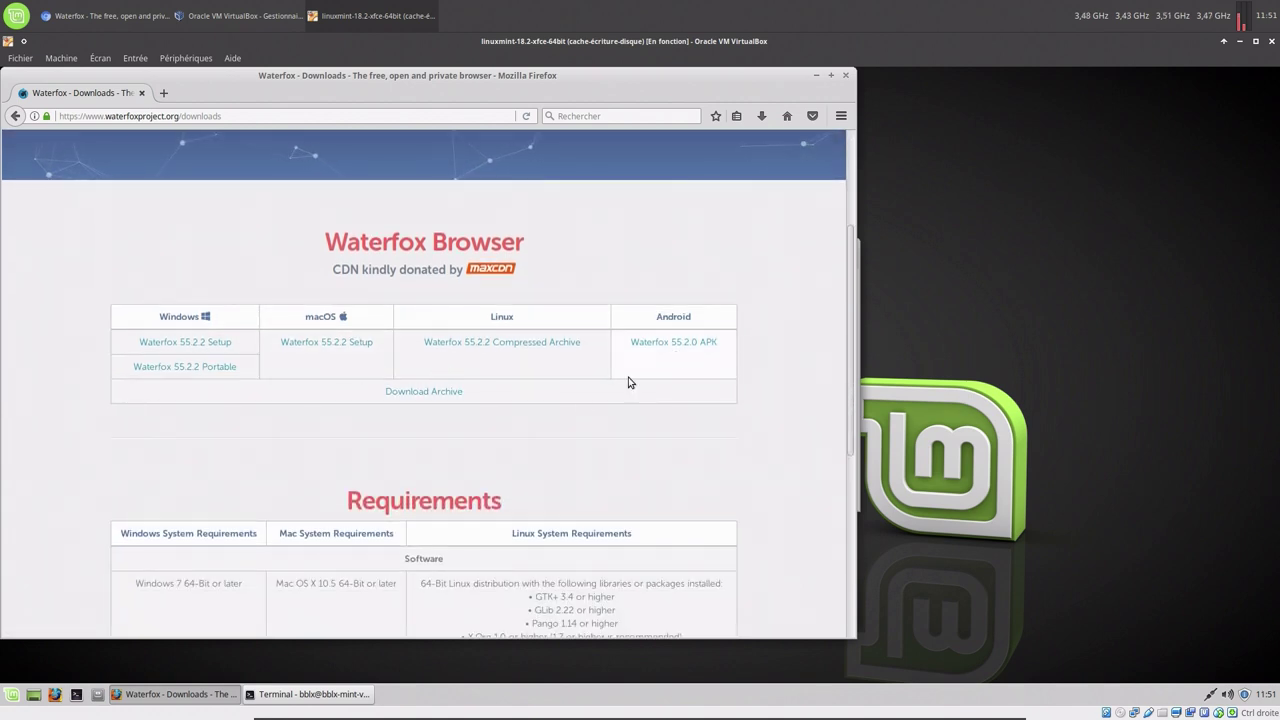
scroll(547, 420, down, 2)
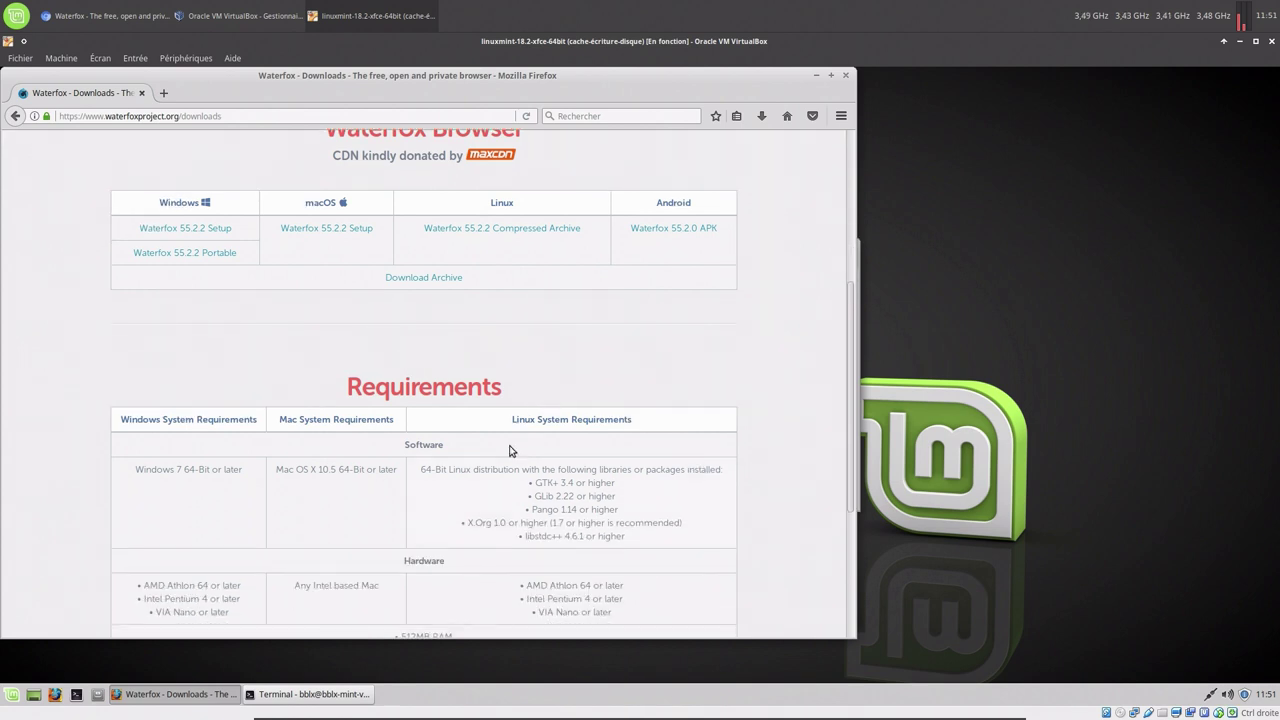
scroll(371, 437, down, 2)
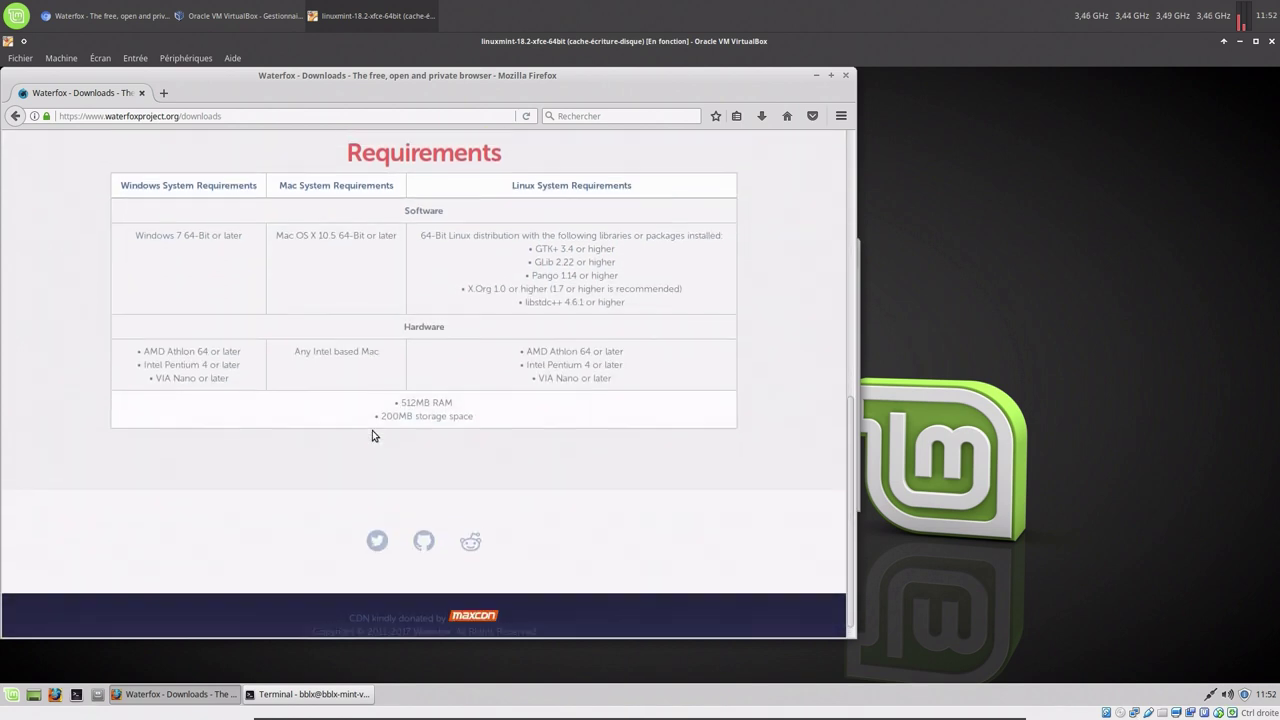
scroll(372, 434, up, 5)
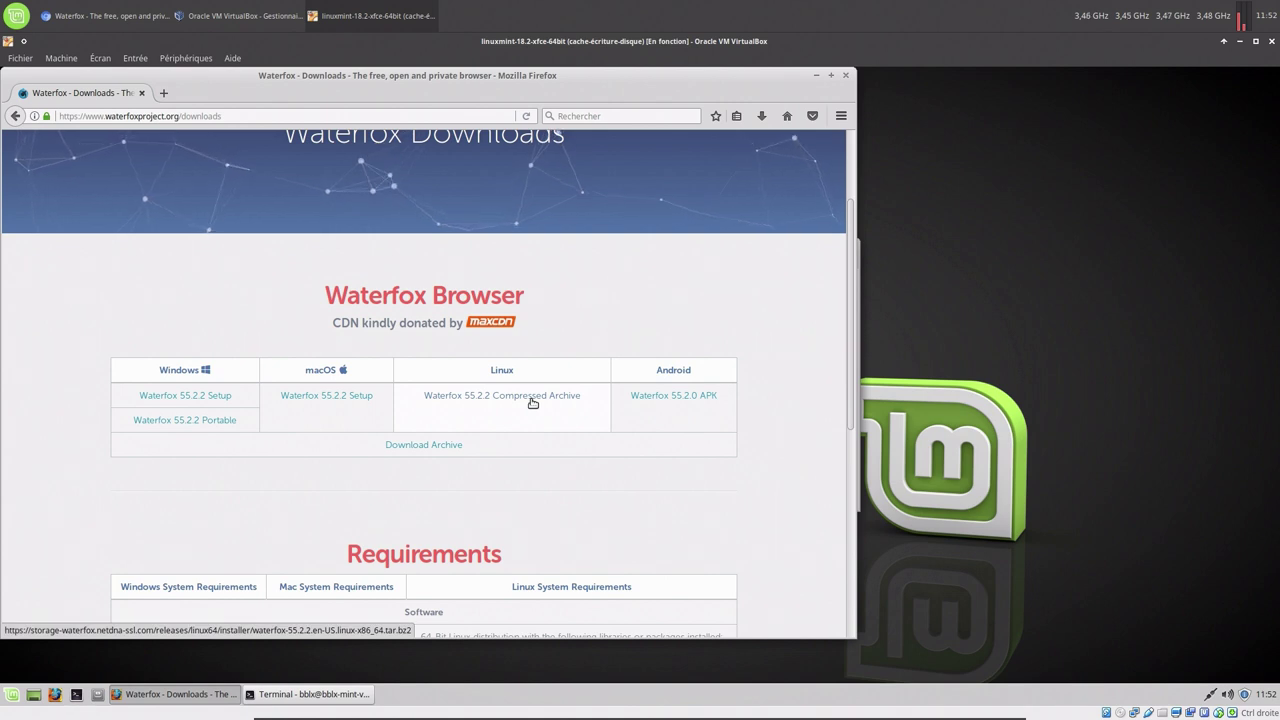
Step: Download and save the Waterfox 55.2.2 Compressed Archive for Linux, and check its download progress
click(532, 401)
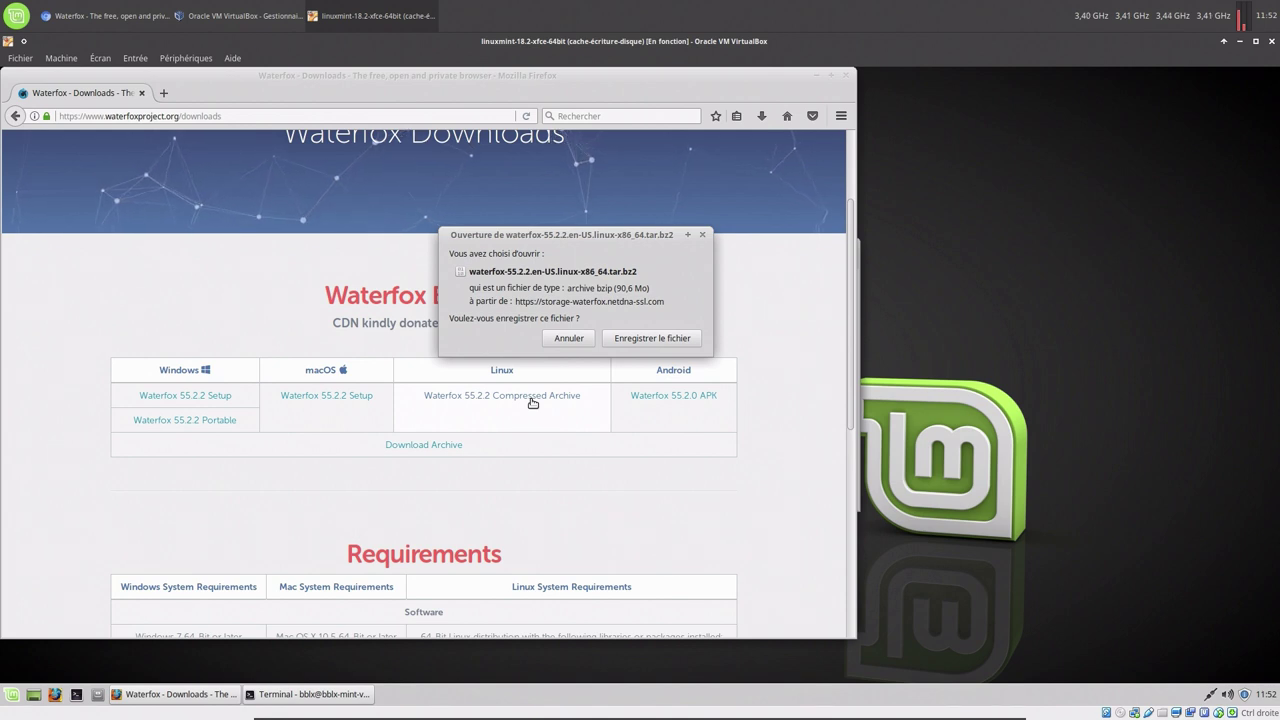
click(634, 343)
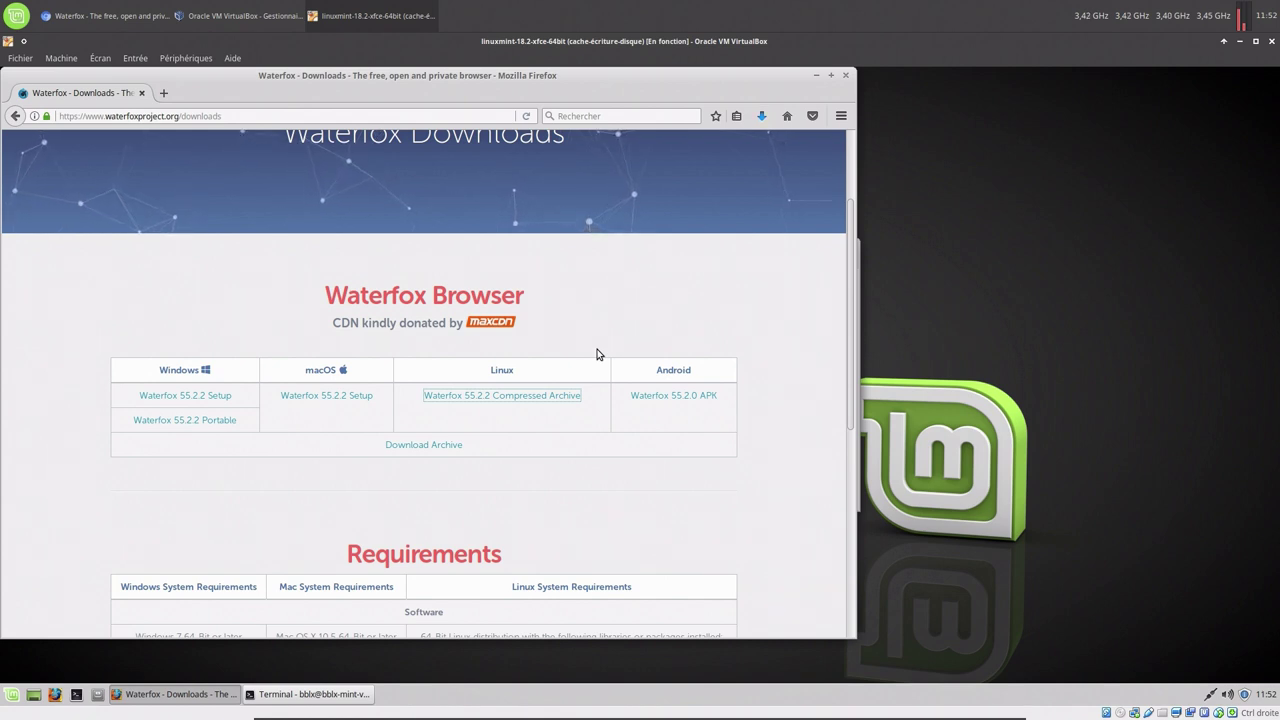
click(757, 117)
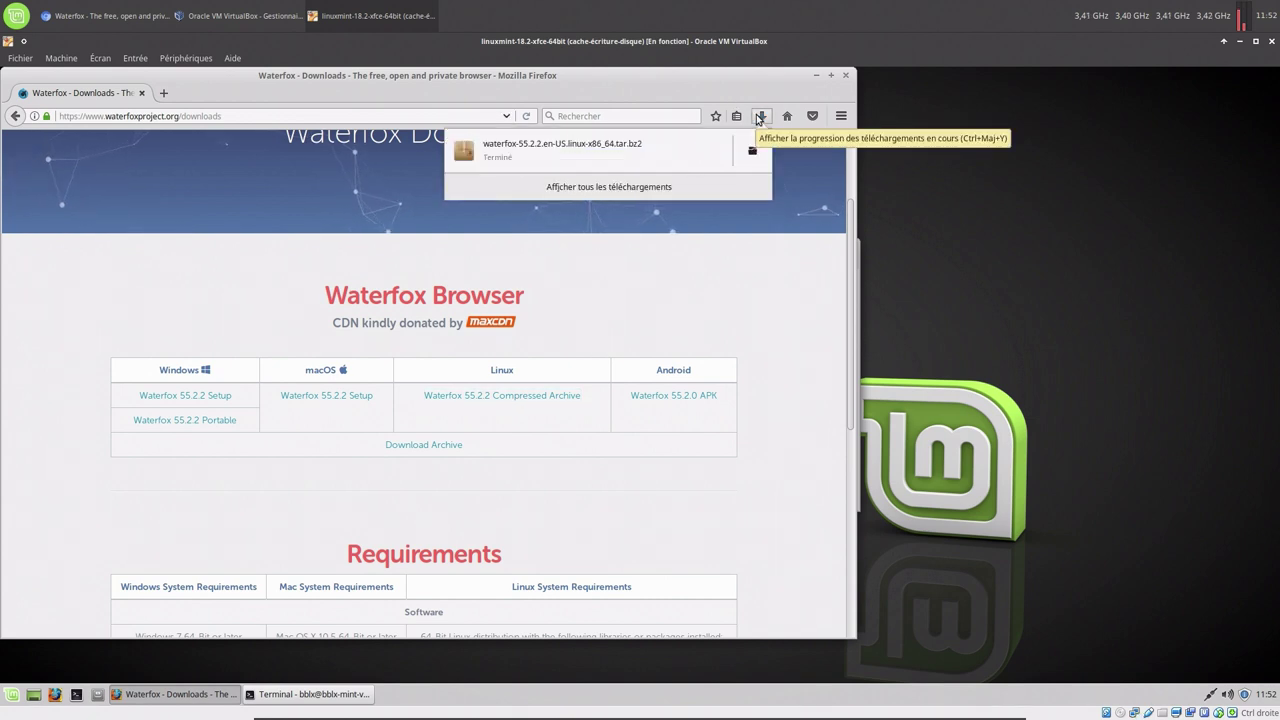
Step: Return Firefox to its home page, minimize its window and close the terminal to clear the desktop
click(786, 116)
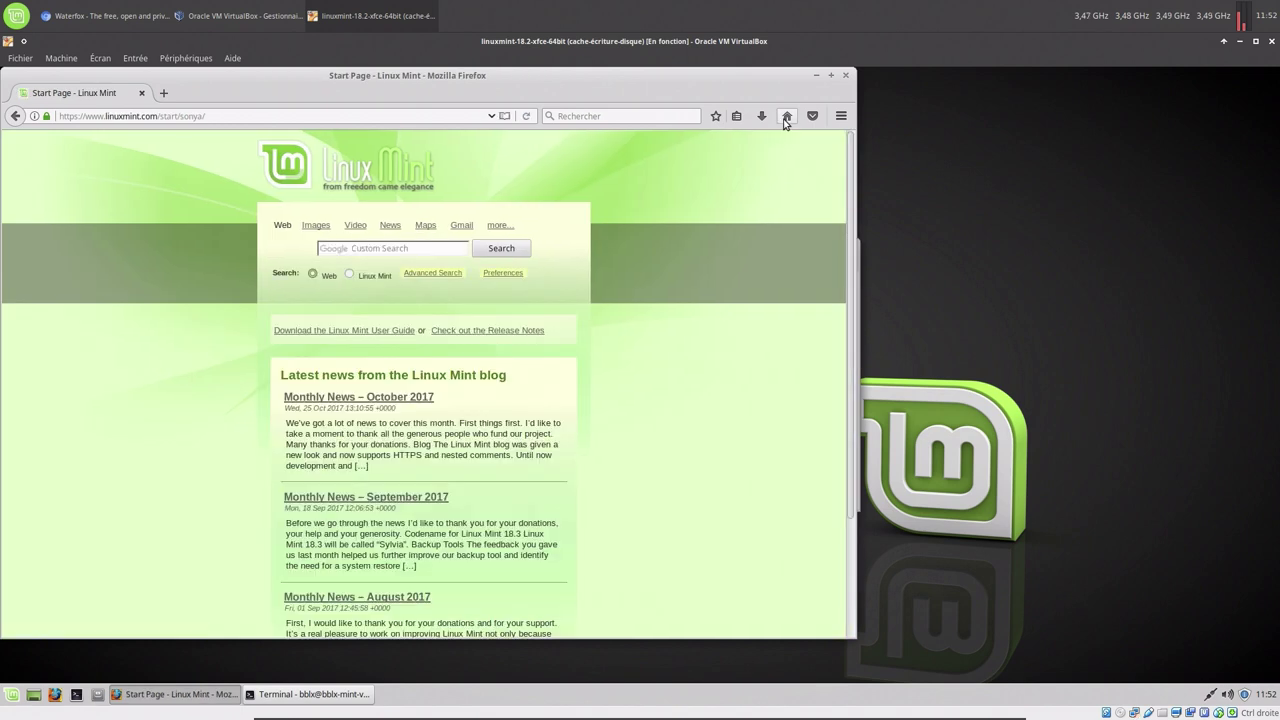
click(313, 116)
click(200, 167)
click(814, 77)
click(848, 246)
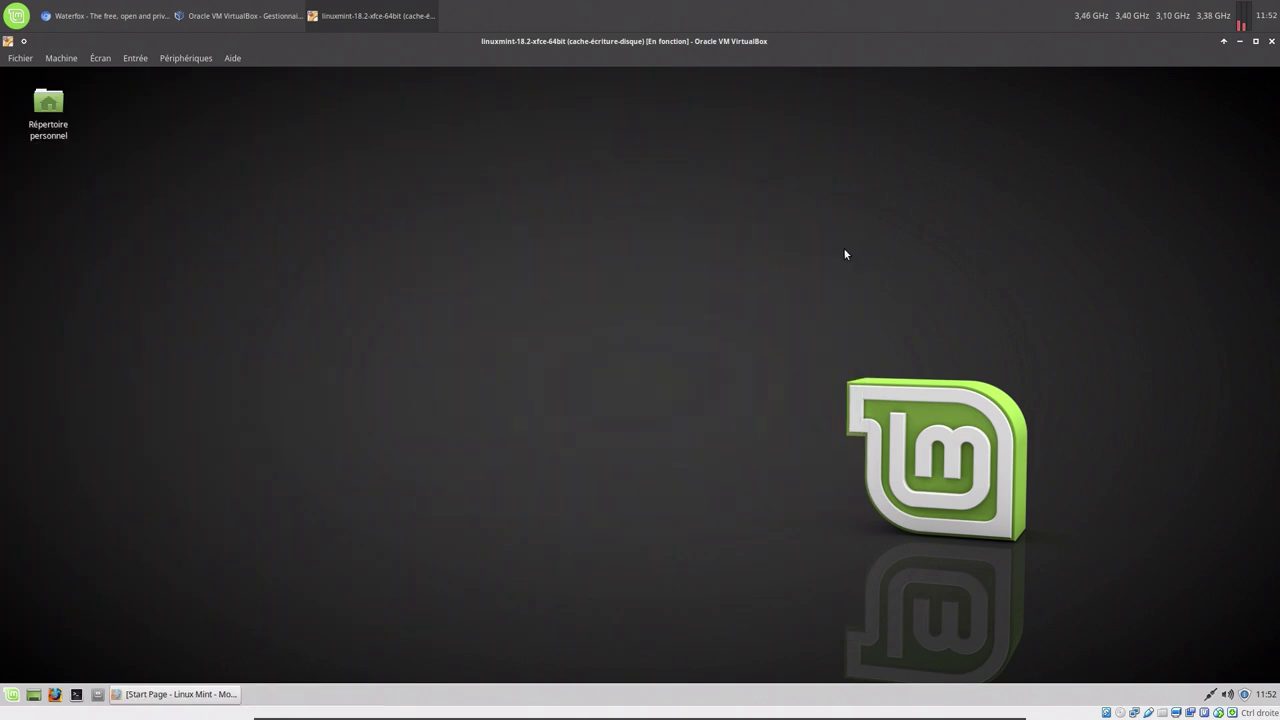
Step: Open the Téléchargements folder in the file manager and move the firetray-0.6.1 .xpi file to the trash
click(98, 695)
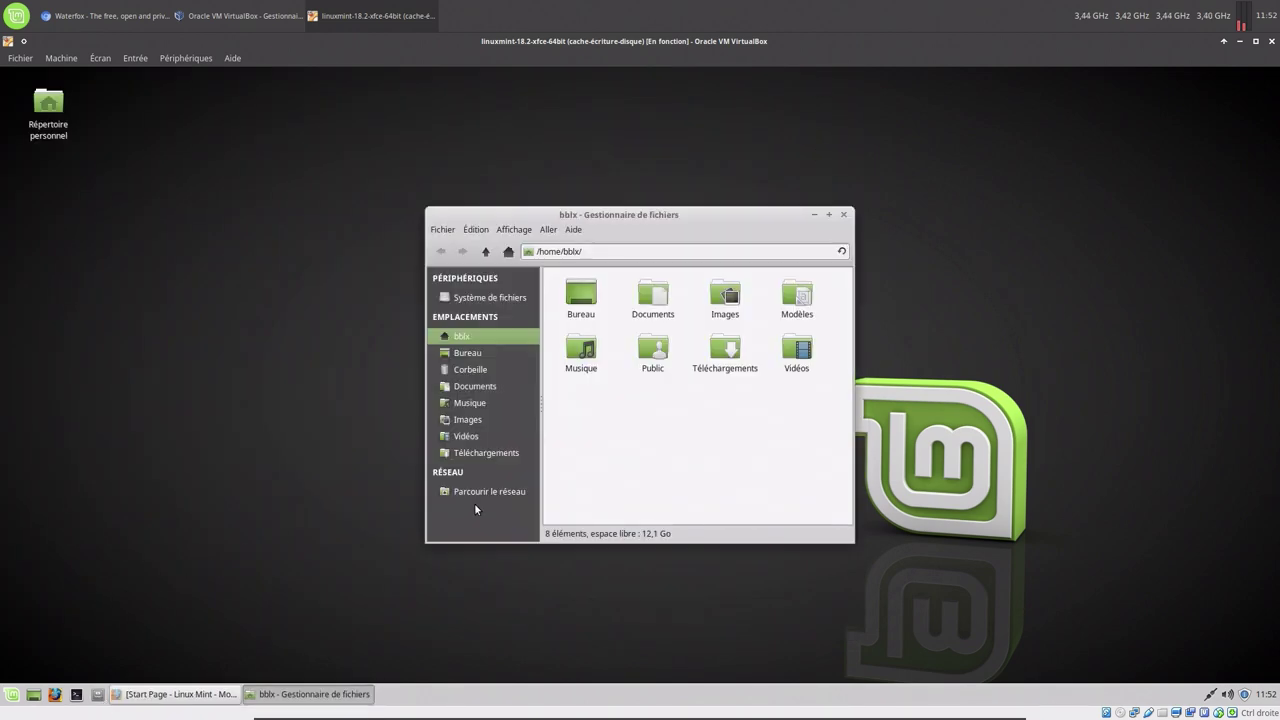
double_click(722, 355)
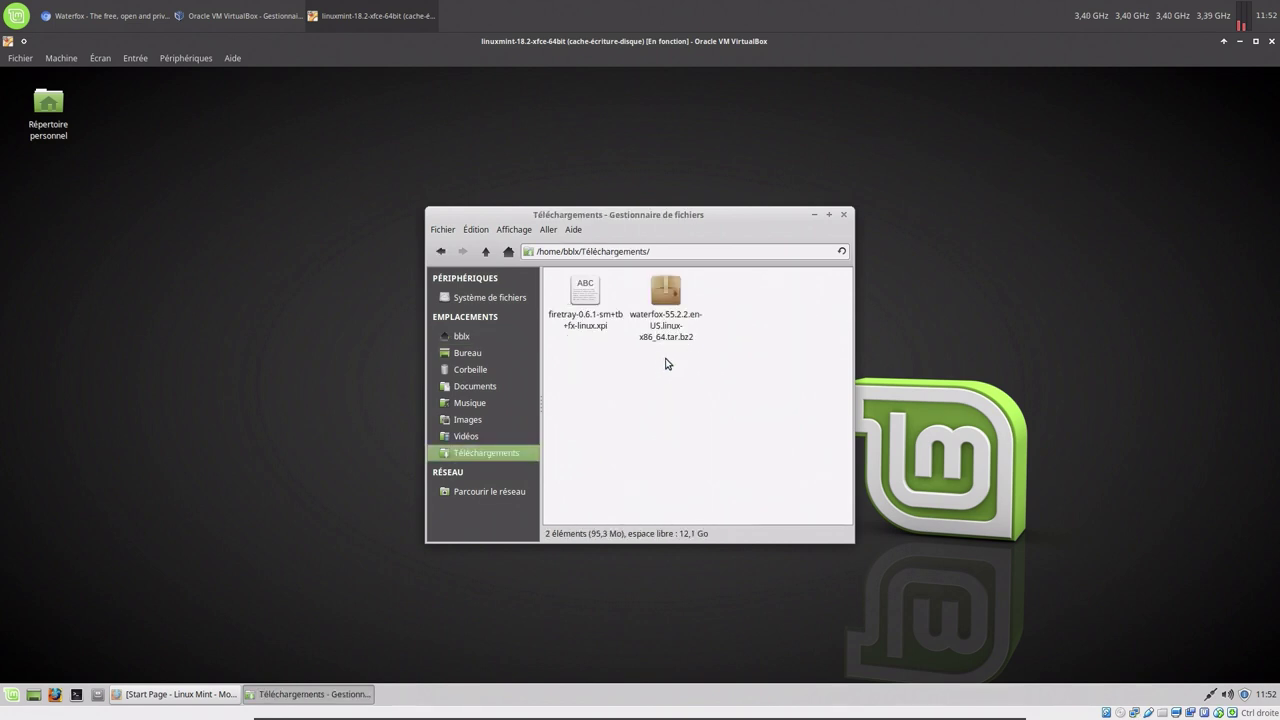
click(588, 324)
right_click(589, 323)
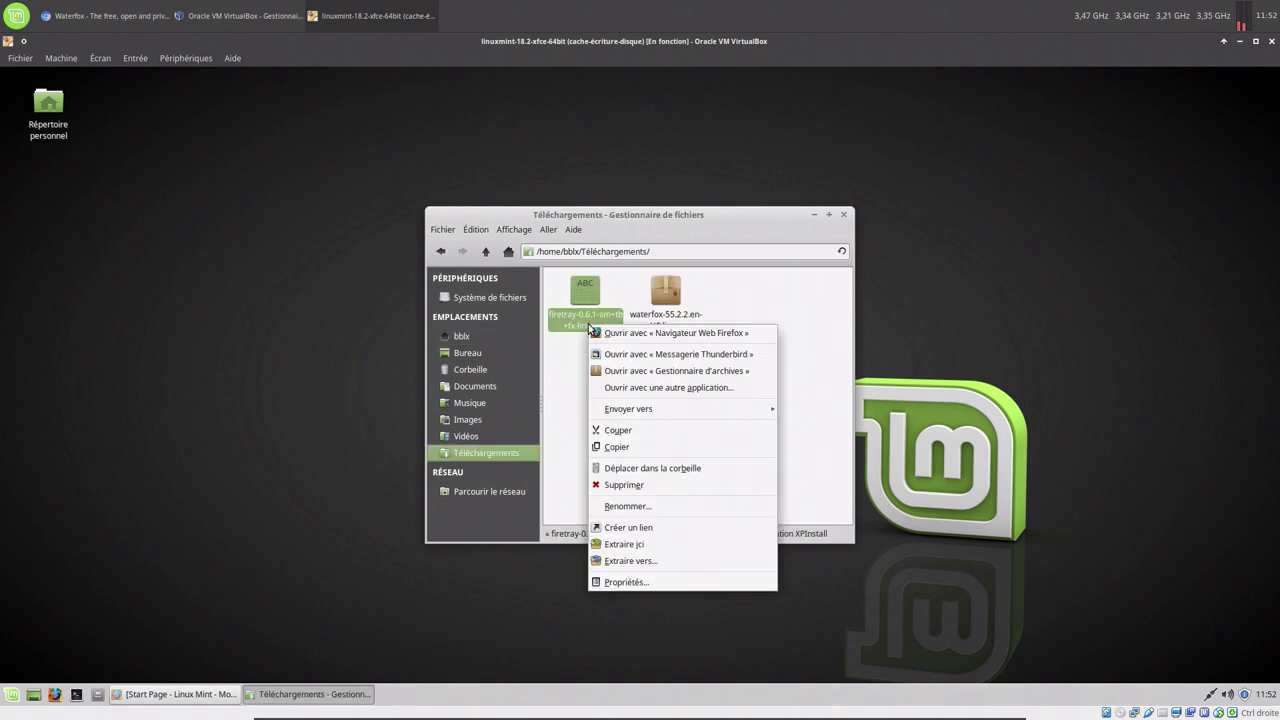
click(664, 469)
click(591, 340)
right_click(591, 340)
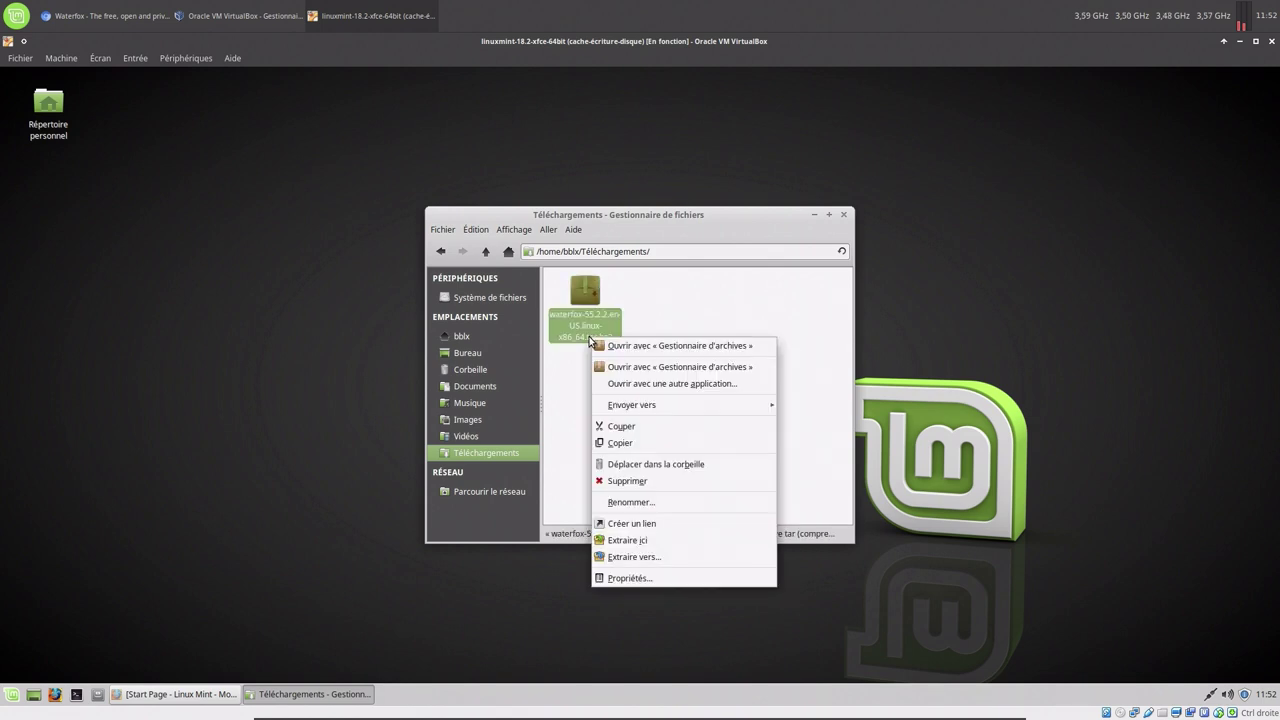
click(503, 356)
Step: Create a folder named ProgramNoInstall in the home directory
click(452, 342)
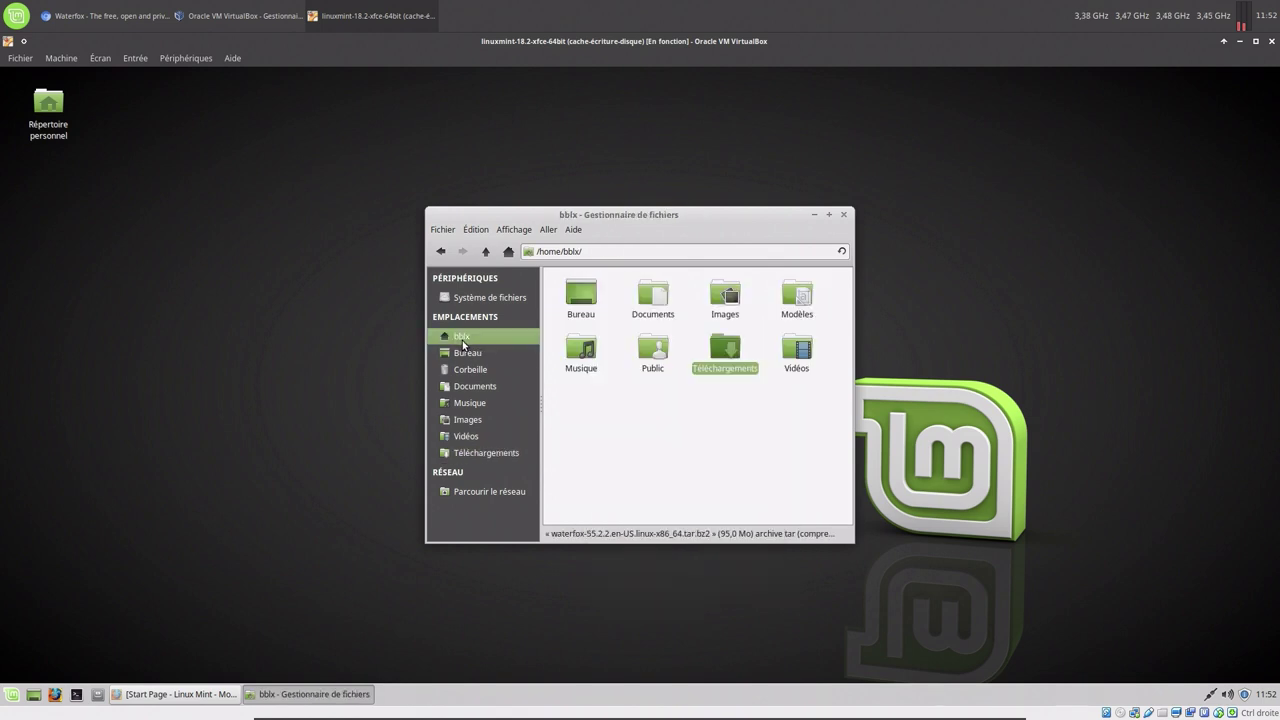
right_click(677, 454)
click(705, 462)
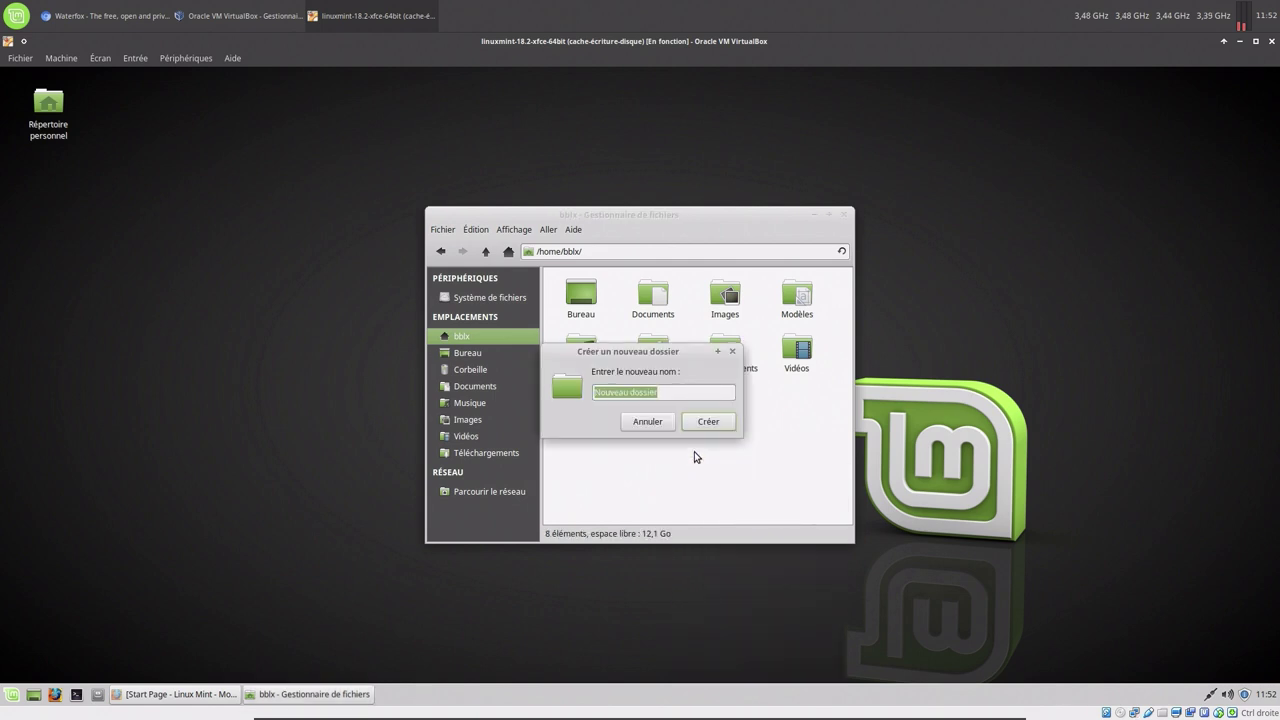
text(ProgramNoInstall)
key(Return)
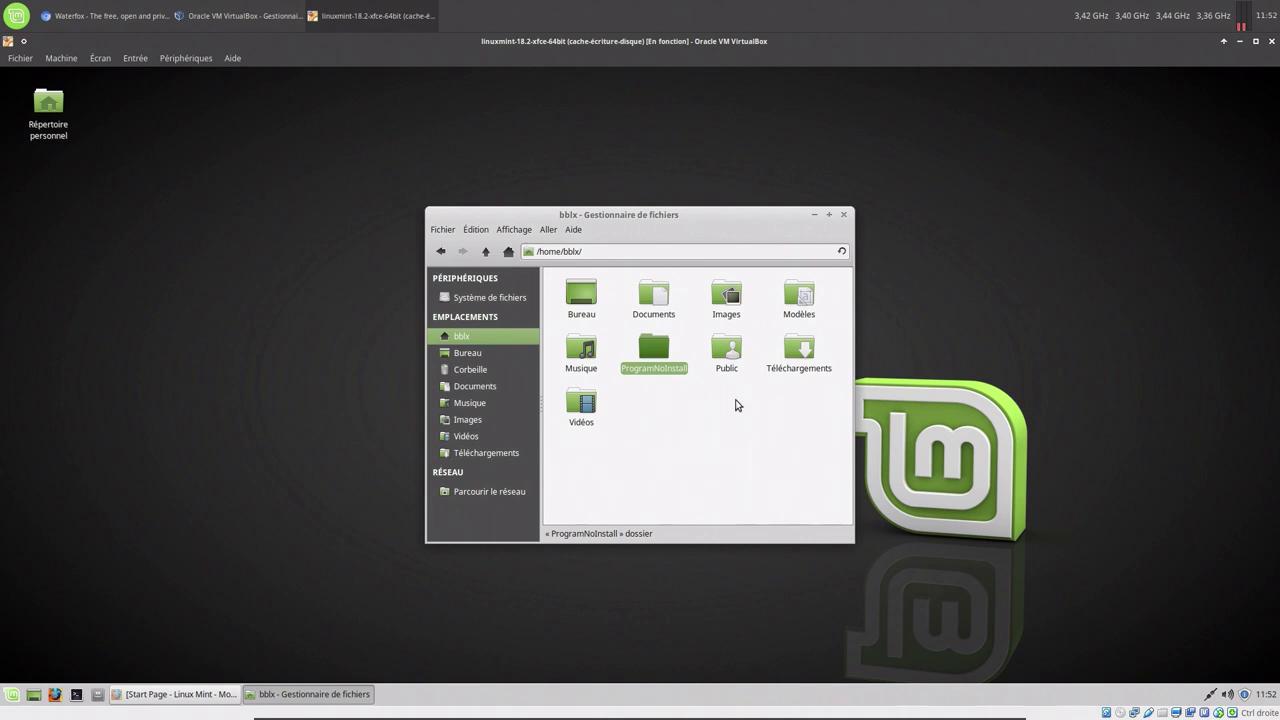
double_click(652, 353)
right_click(652, 355)
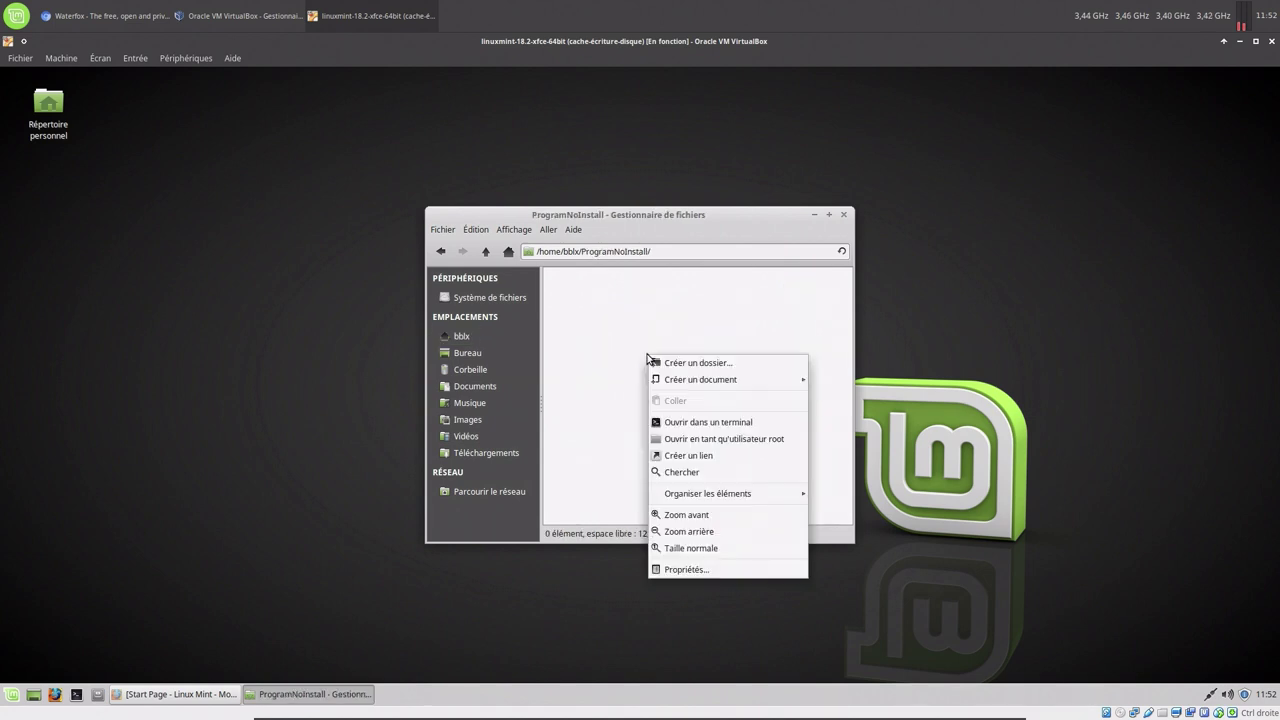
click(660, 364)
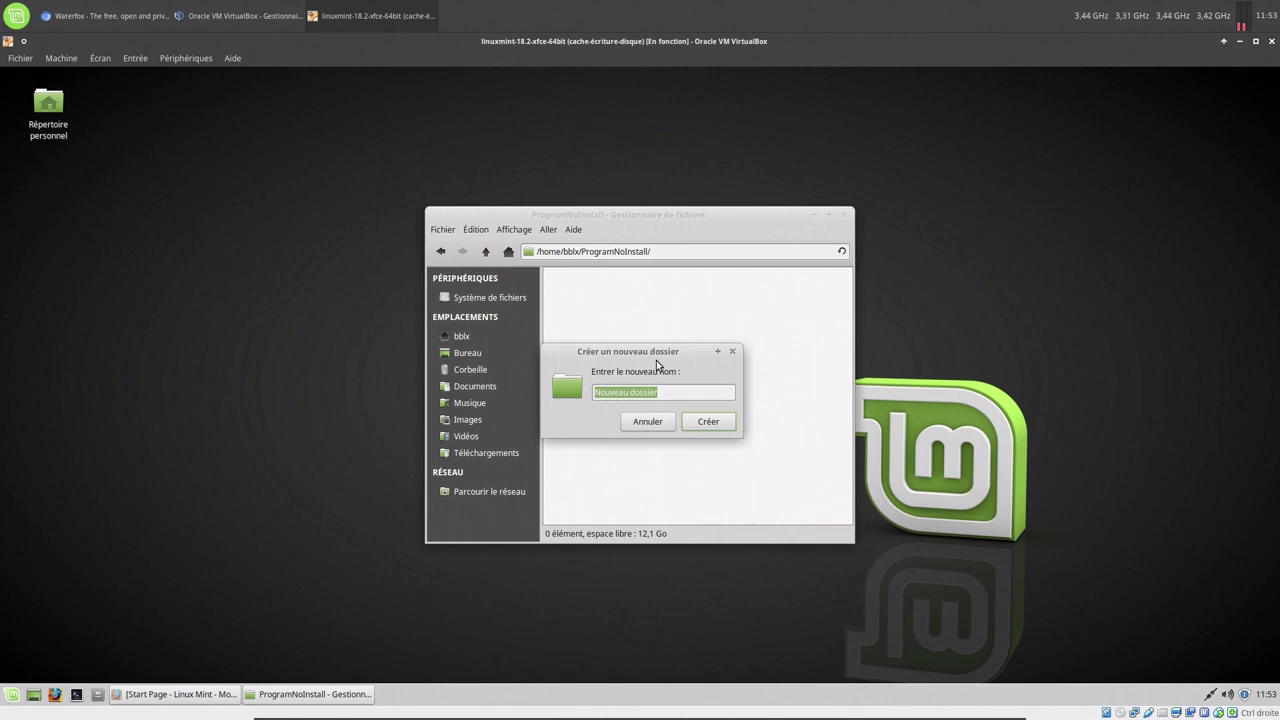
click(645, 422)
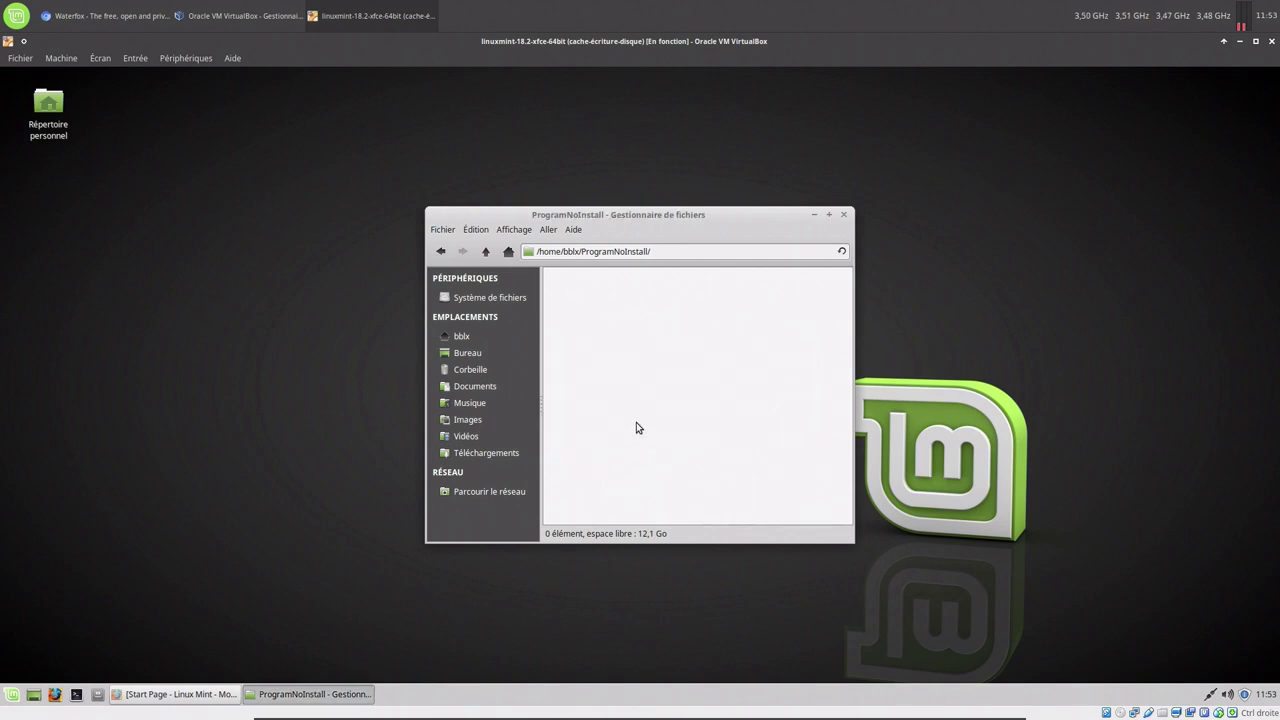
Step: Extract the Waterfox archive in place in the Téléchargements folder, and move the archive file to the trash
click(481, 453)
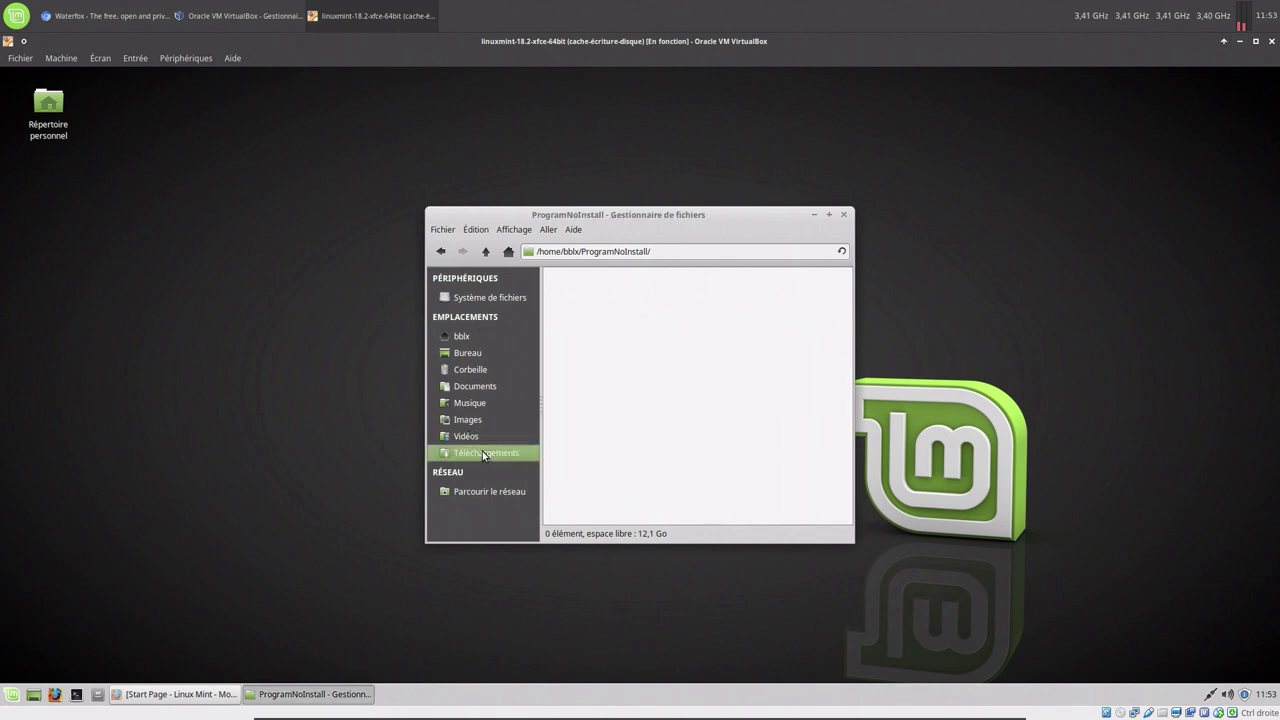
right_click(597, 298)
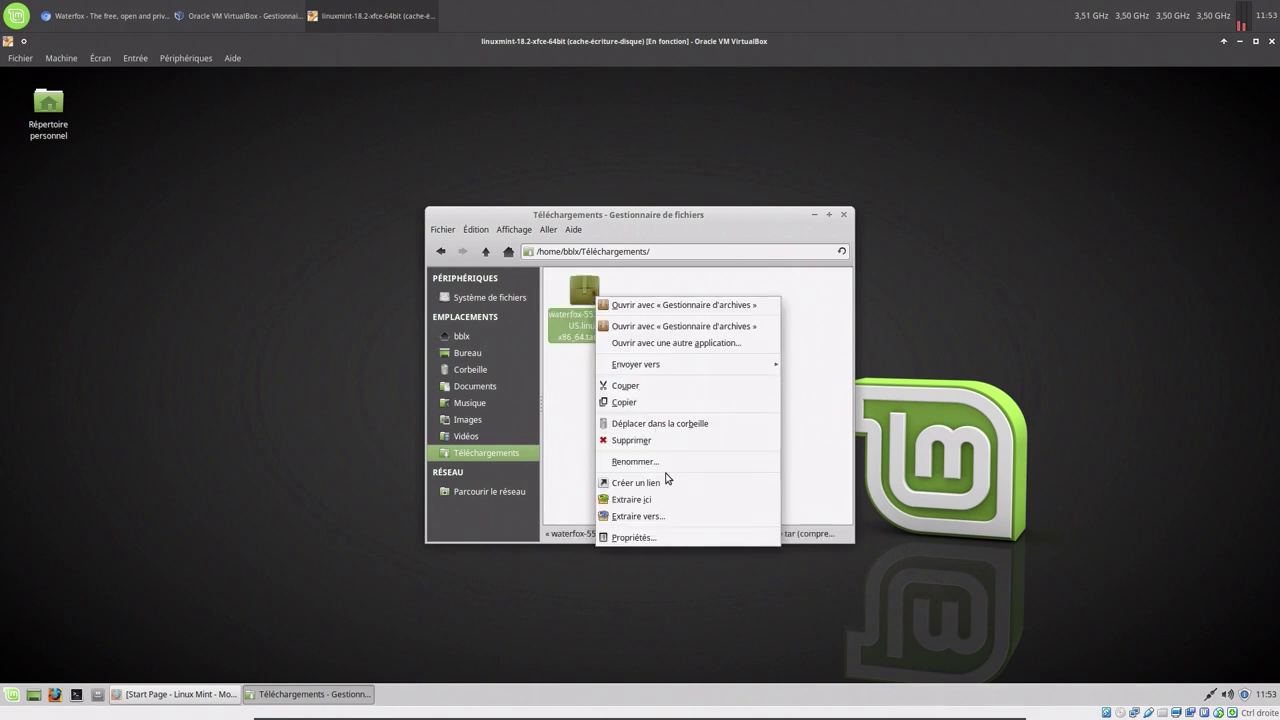
click(674, 503)
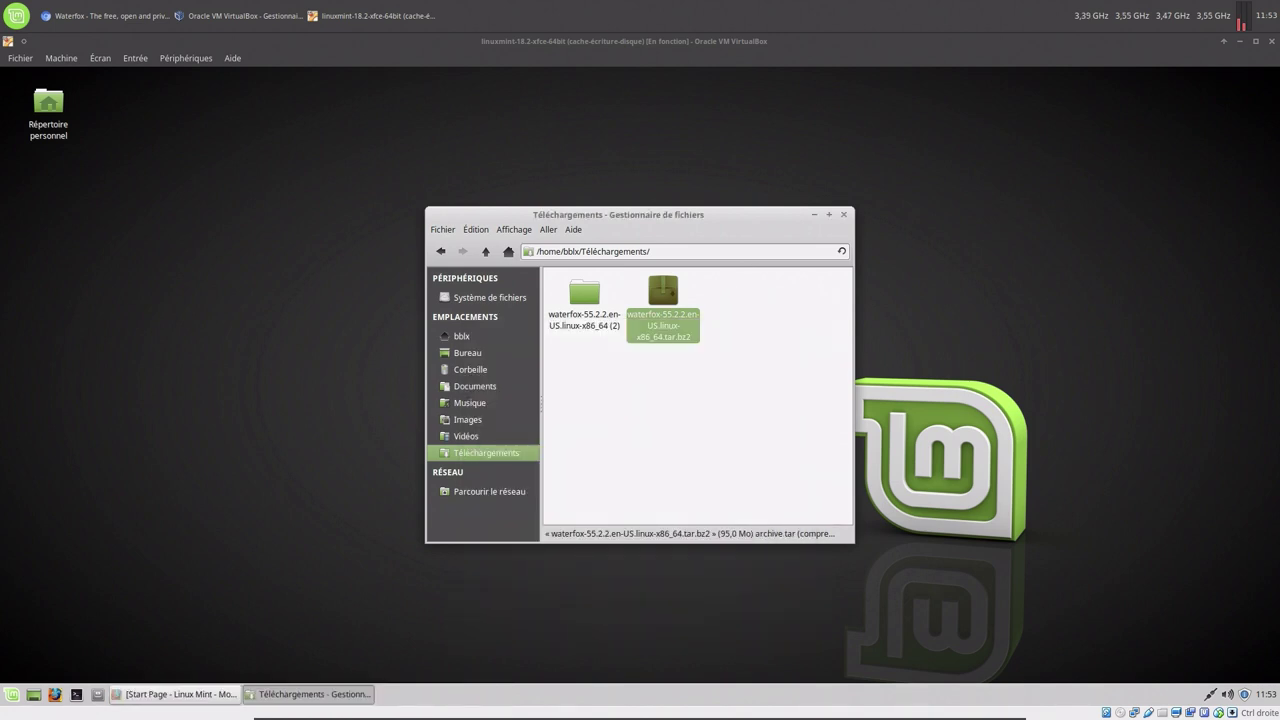
right_click(662, 300)
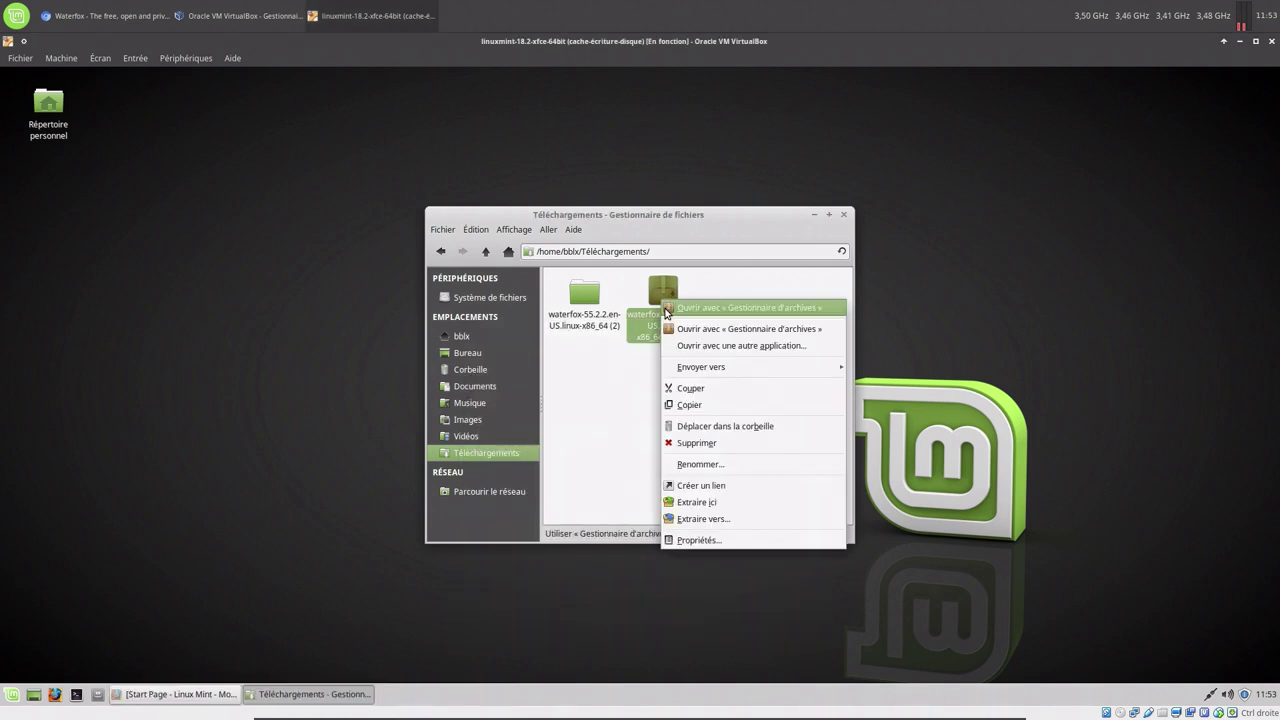
click(695, 425)
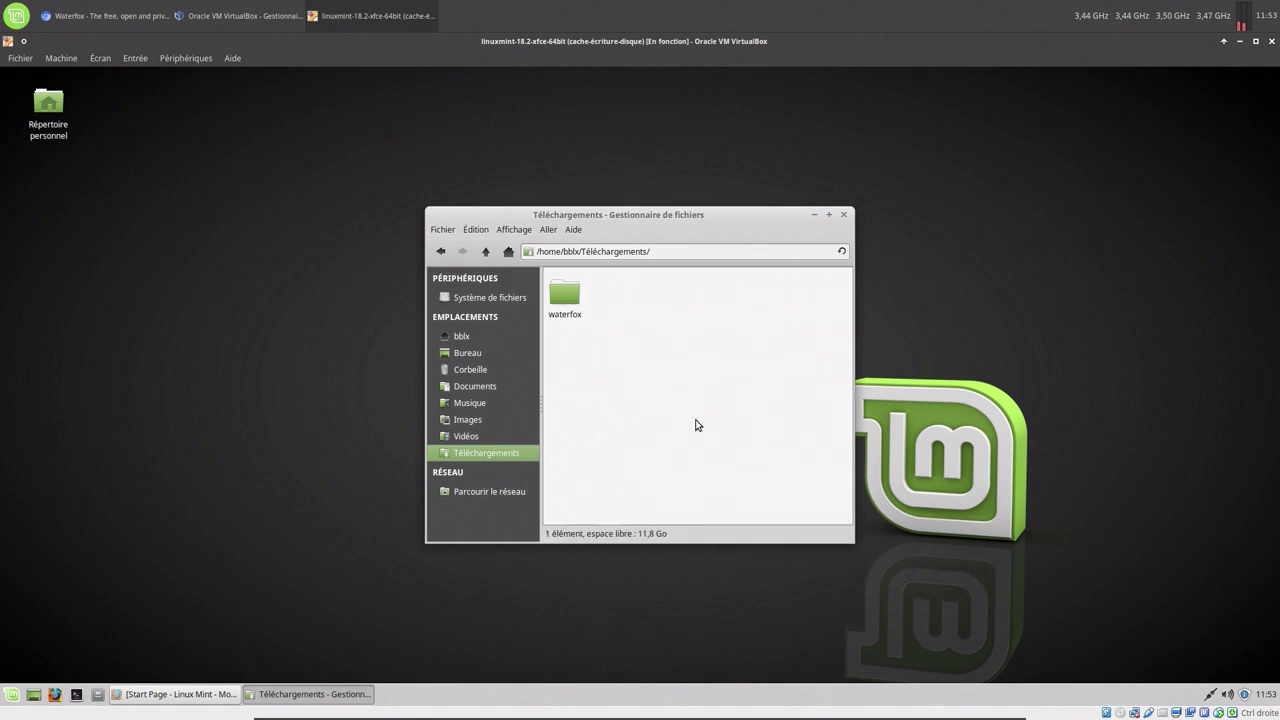
Step: Move the extracted waterfox folder from Téléchargements into the ProgramNoInstall folder by cutting and pasting it
right_click(558, 297)
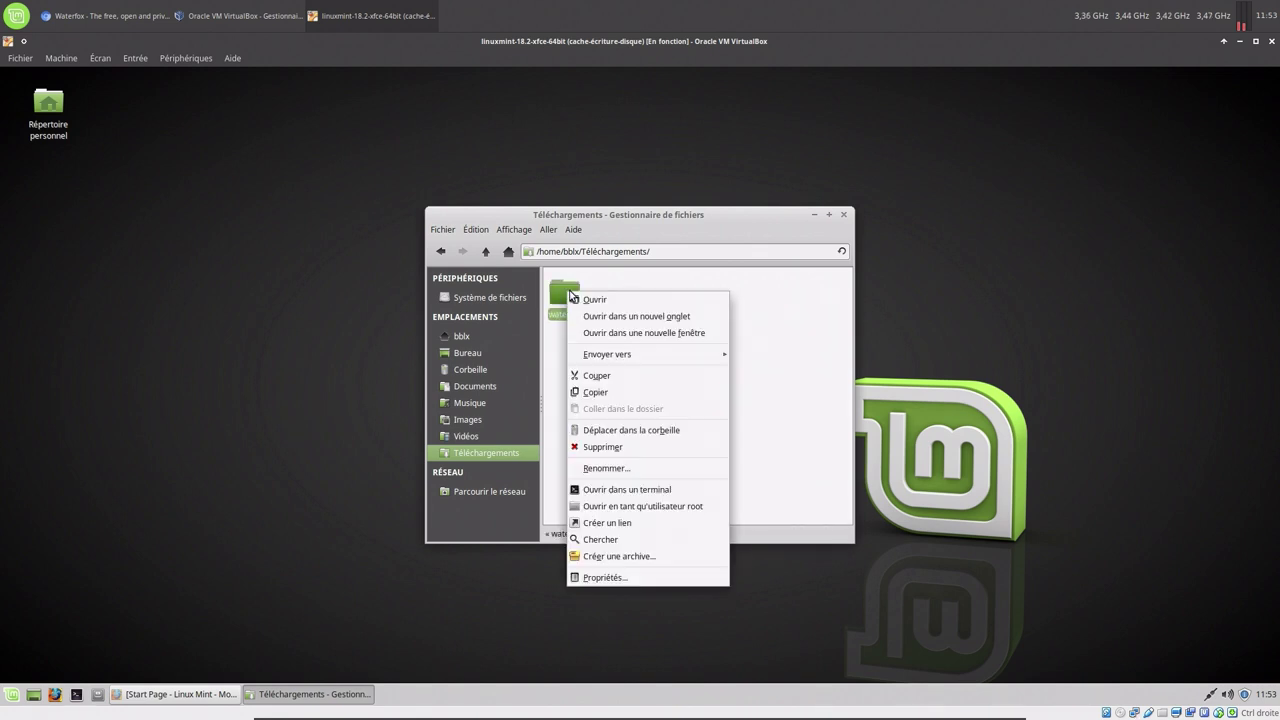
click(637, 382)
click(476, 338)
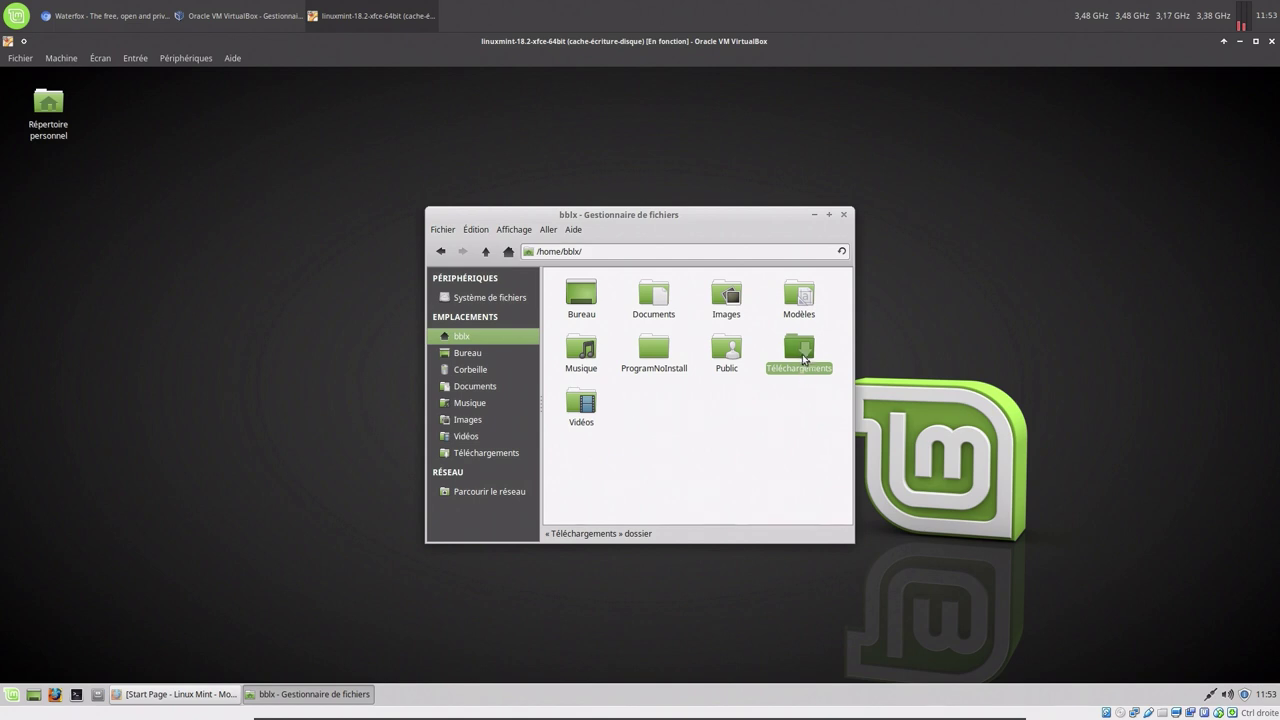
double_click(662, 352)
right_click(656, 354)
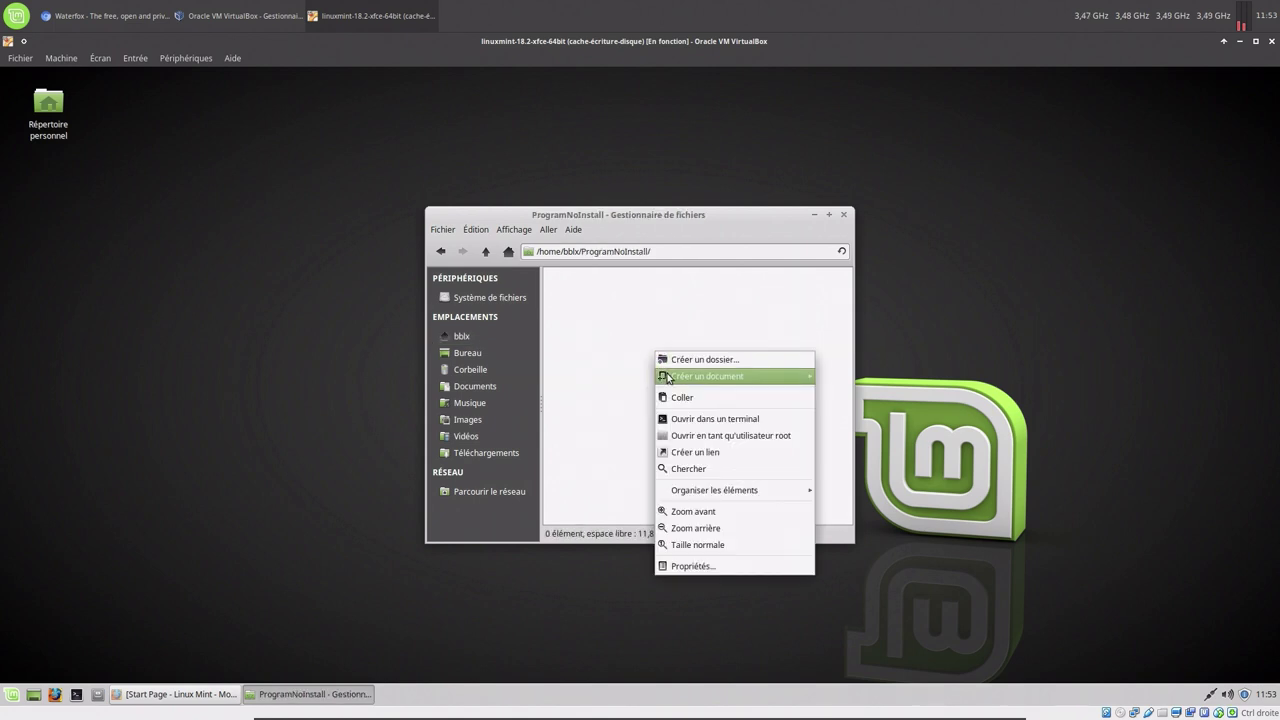
click(679, 400)
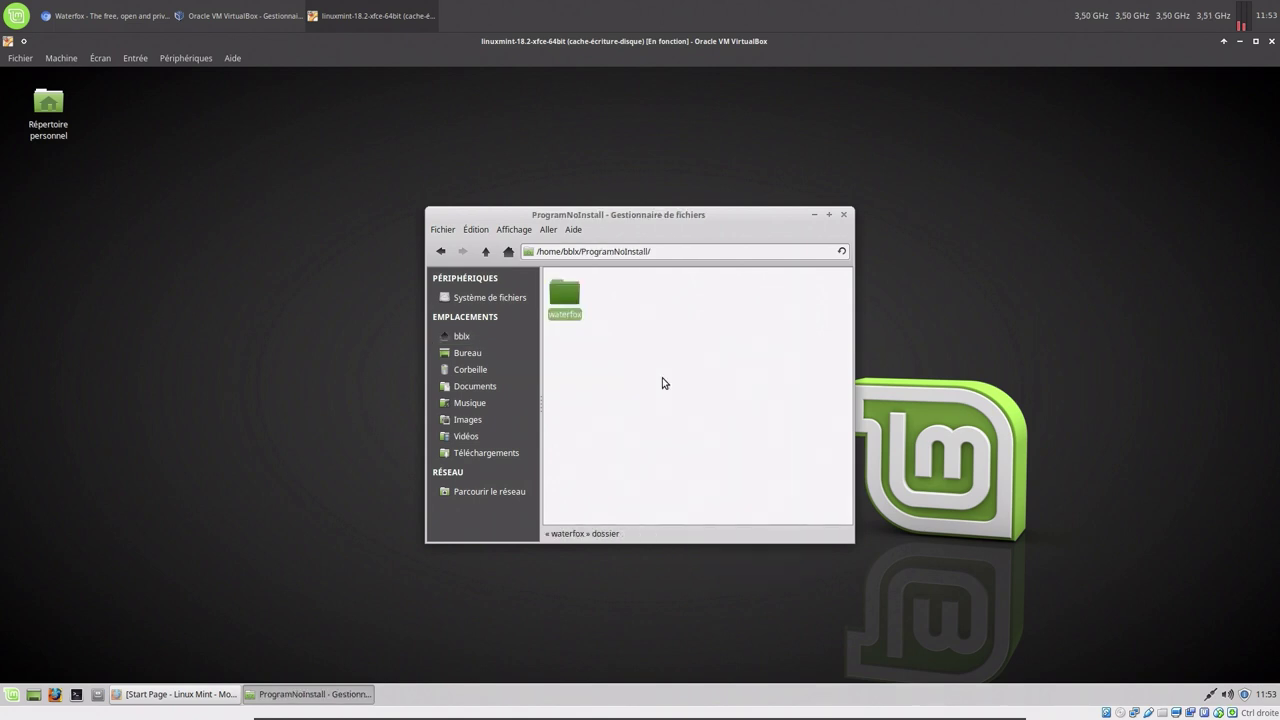
Step: Open the moved waterfox folder, maximize the file manager window and look over the program files
double_click(572, 306)
scroll(571, 308, down, 10)
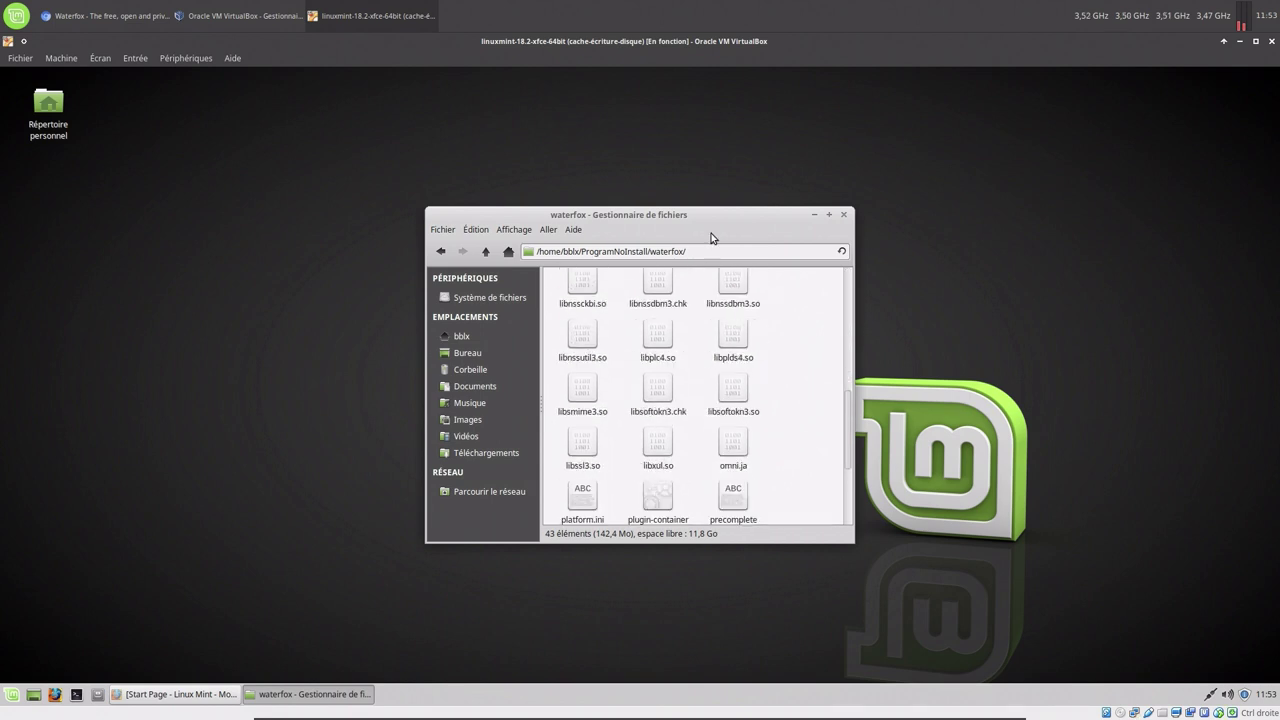
double_click(778, 213)
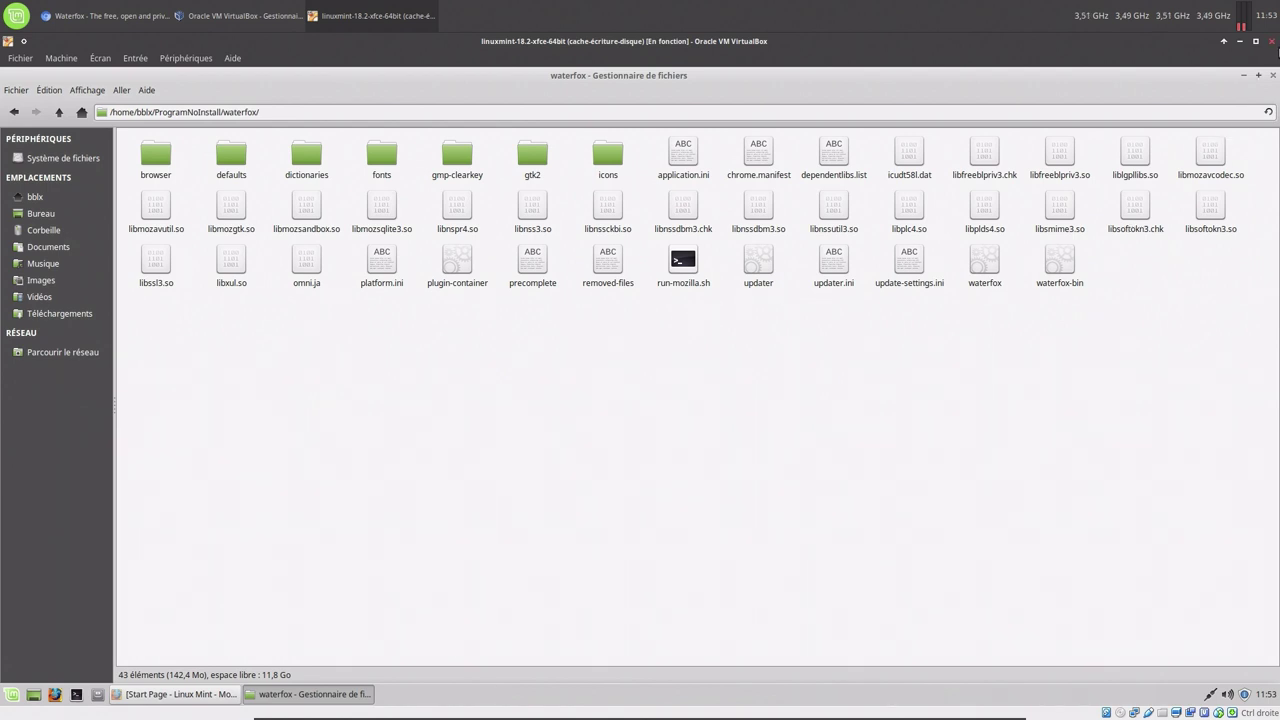
Step: Open a terminal, list the home directory, change to the ProgramNoInstall folder and list its contents
click(76, 694)
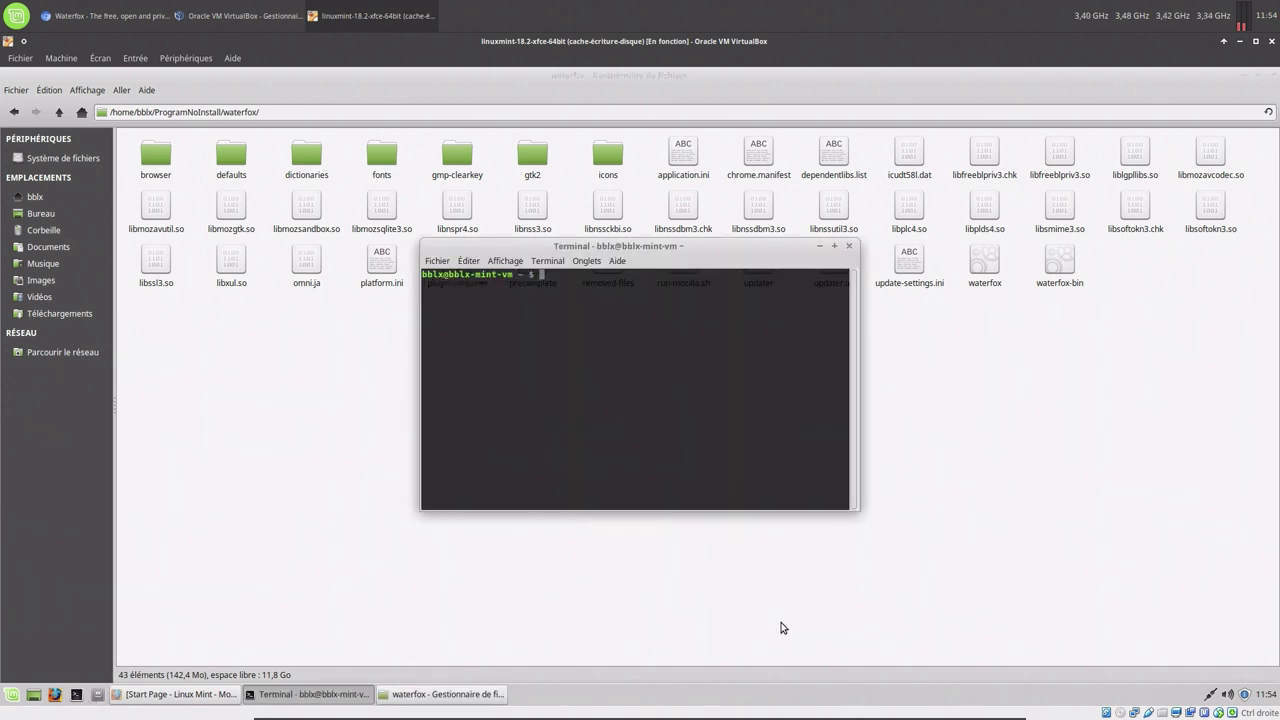
text(ls)
key(Return)
text(cd )
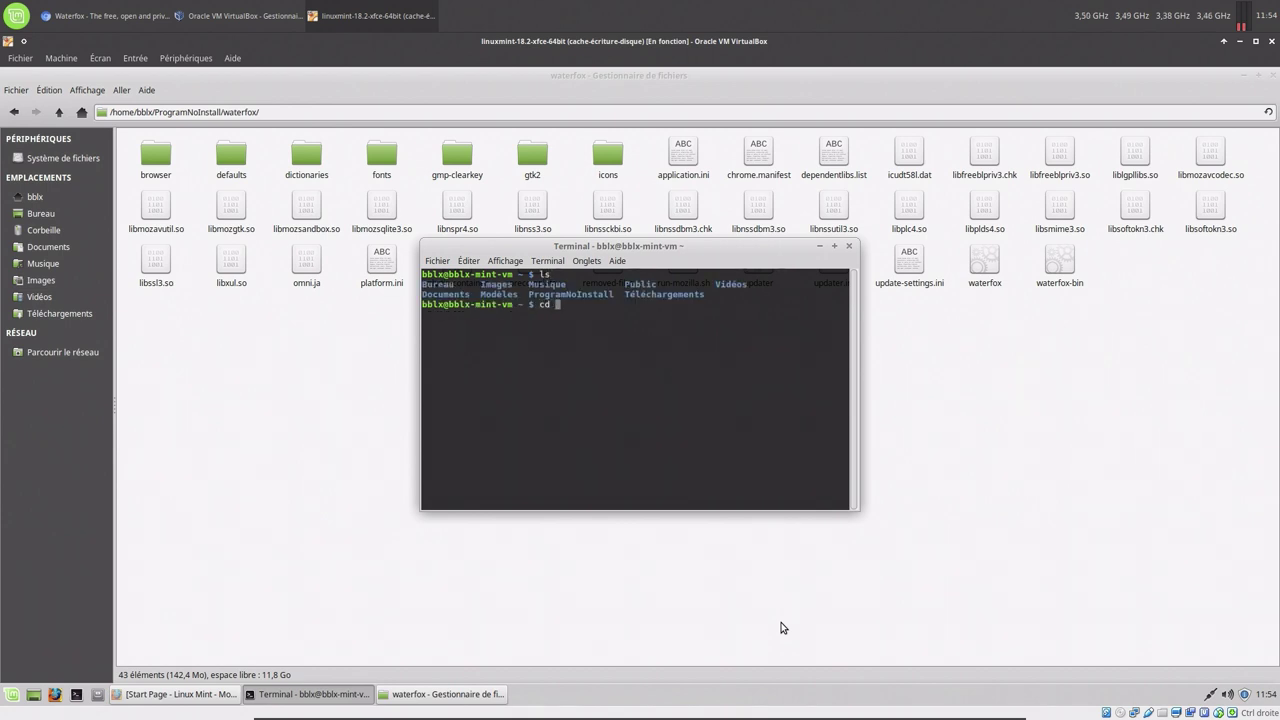
text(Pro)
key(Tab)
key(Return)
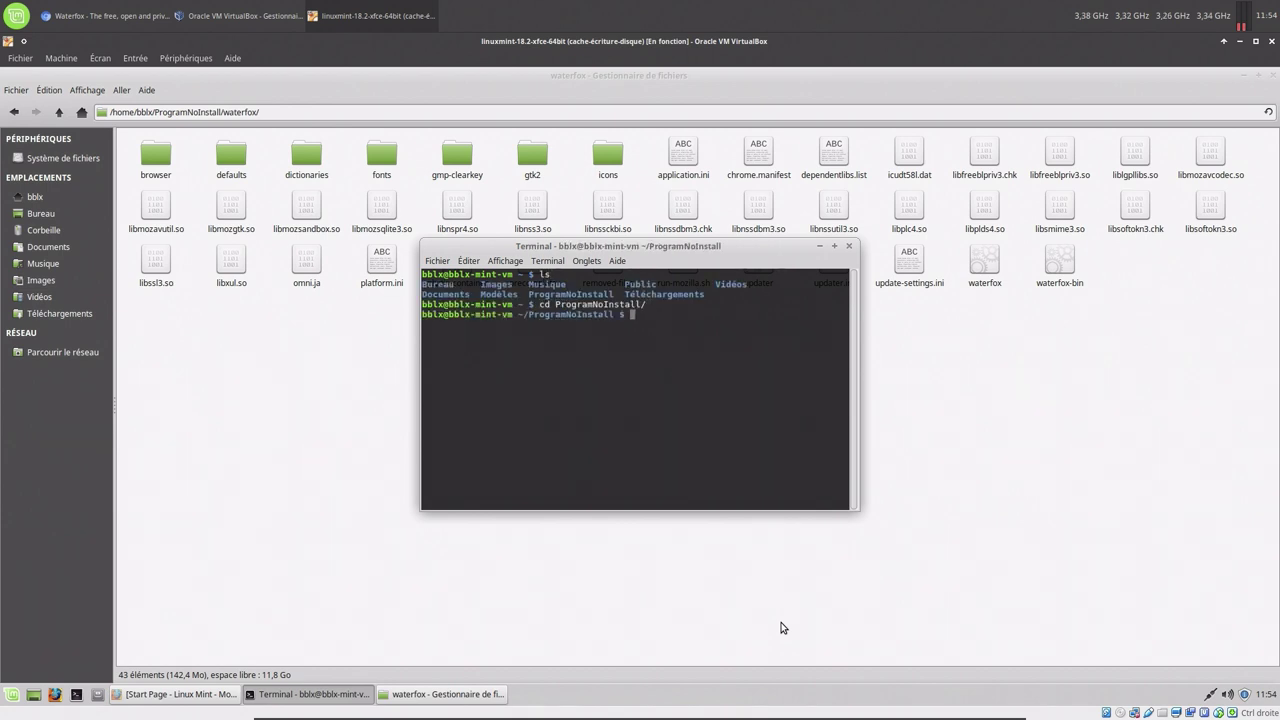
text(ls)
key(Return)
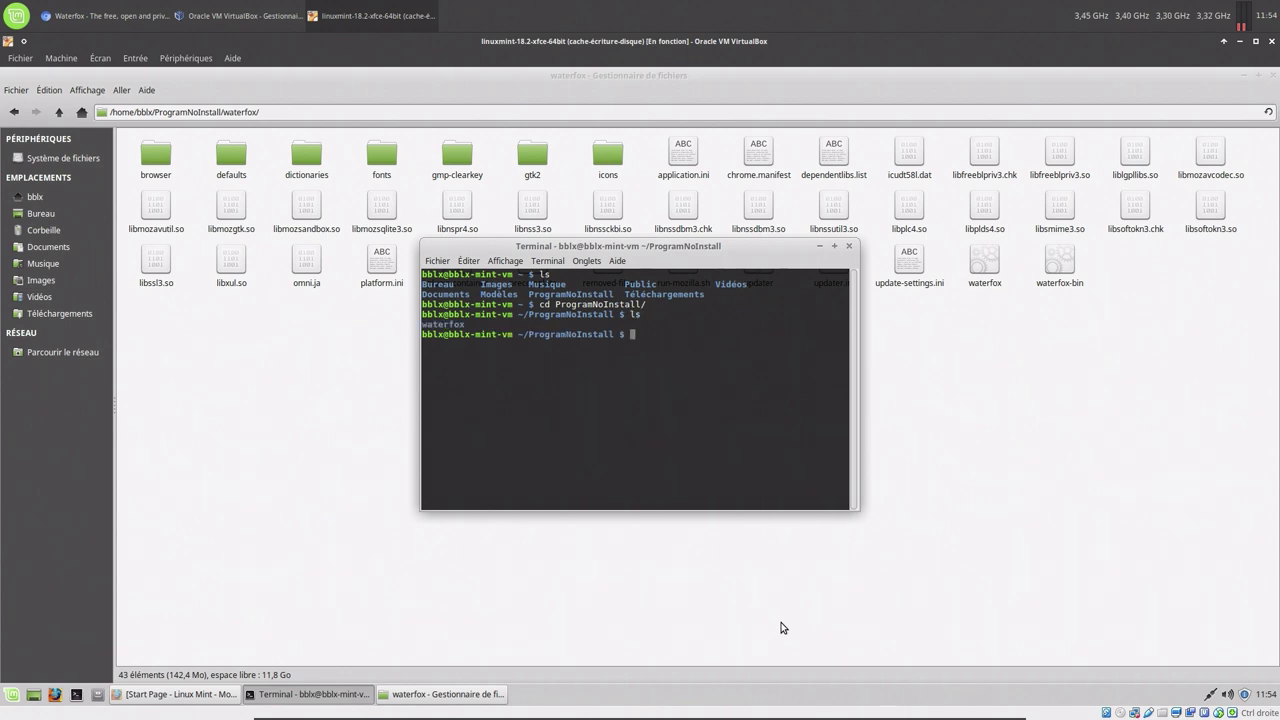
Step: Change to the waterfox directory in the terminal and list its contents
text(cd w)
key(Tab)
key(Return)
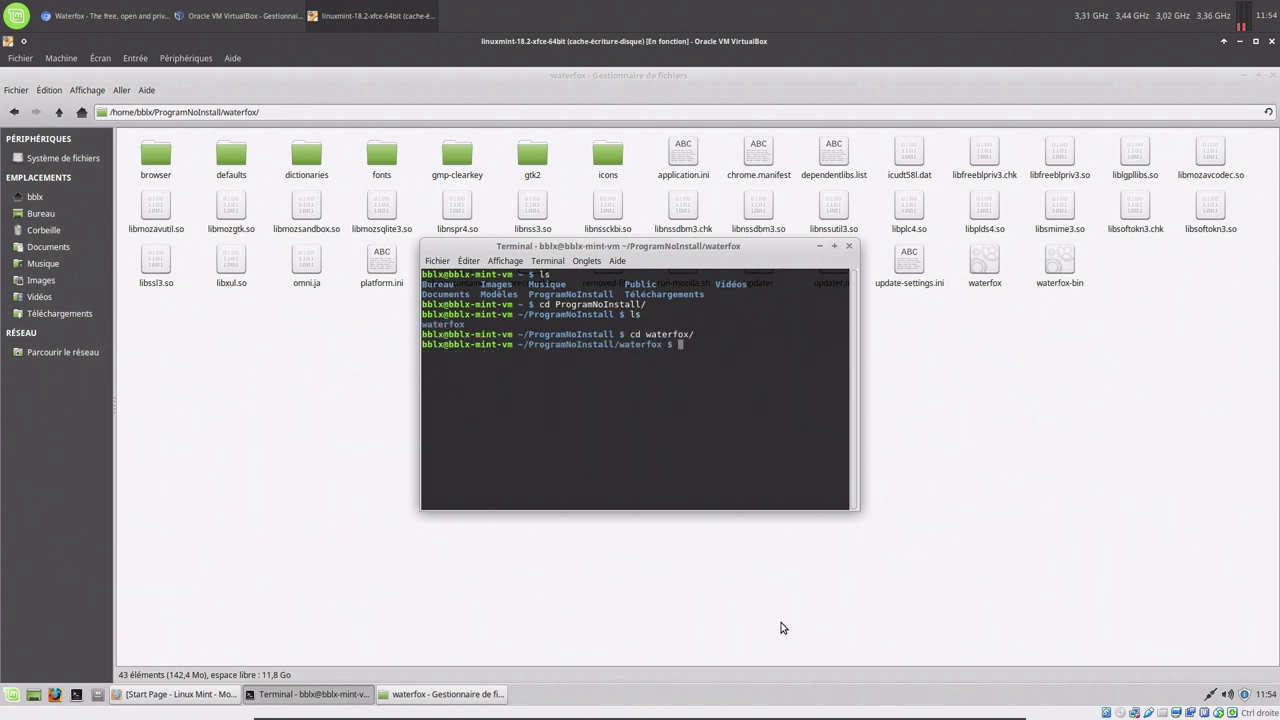
text(ls)
key(Return)
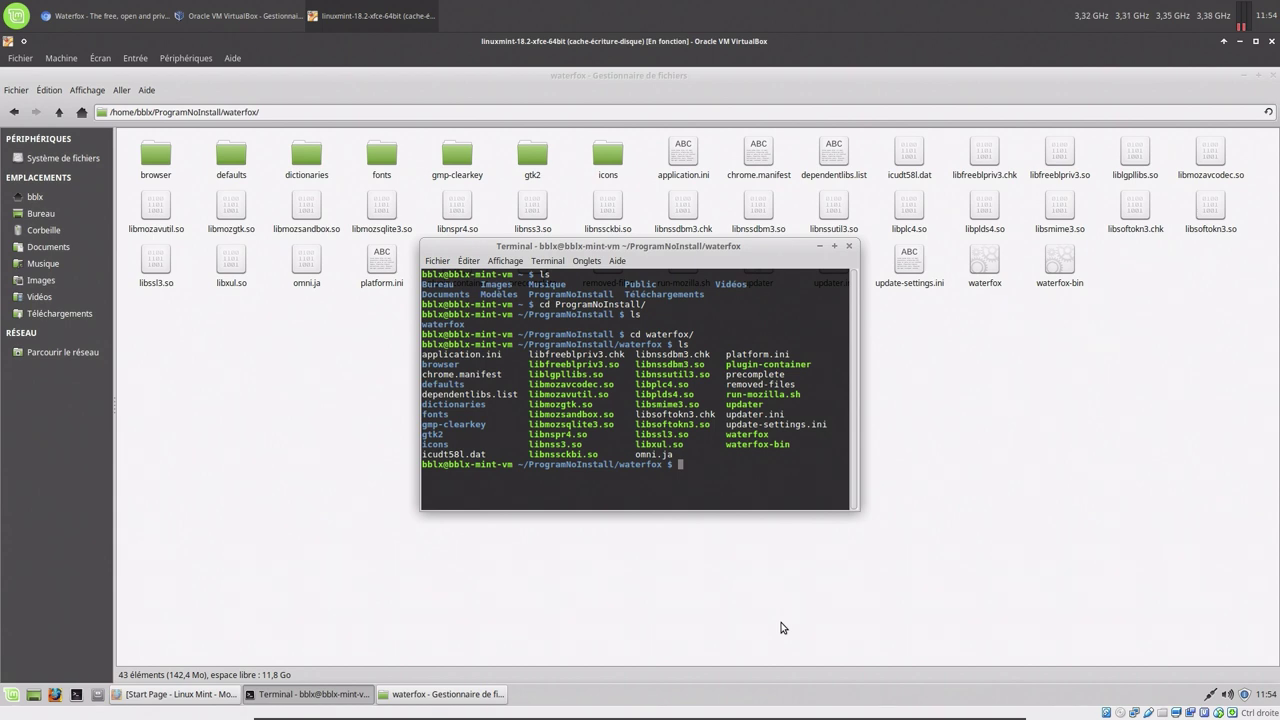
Step: Run ./waterfox from the terminal and complete the import wizard with "Don't import anything"
text(./waterfox)
key(Return)
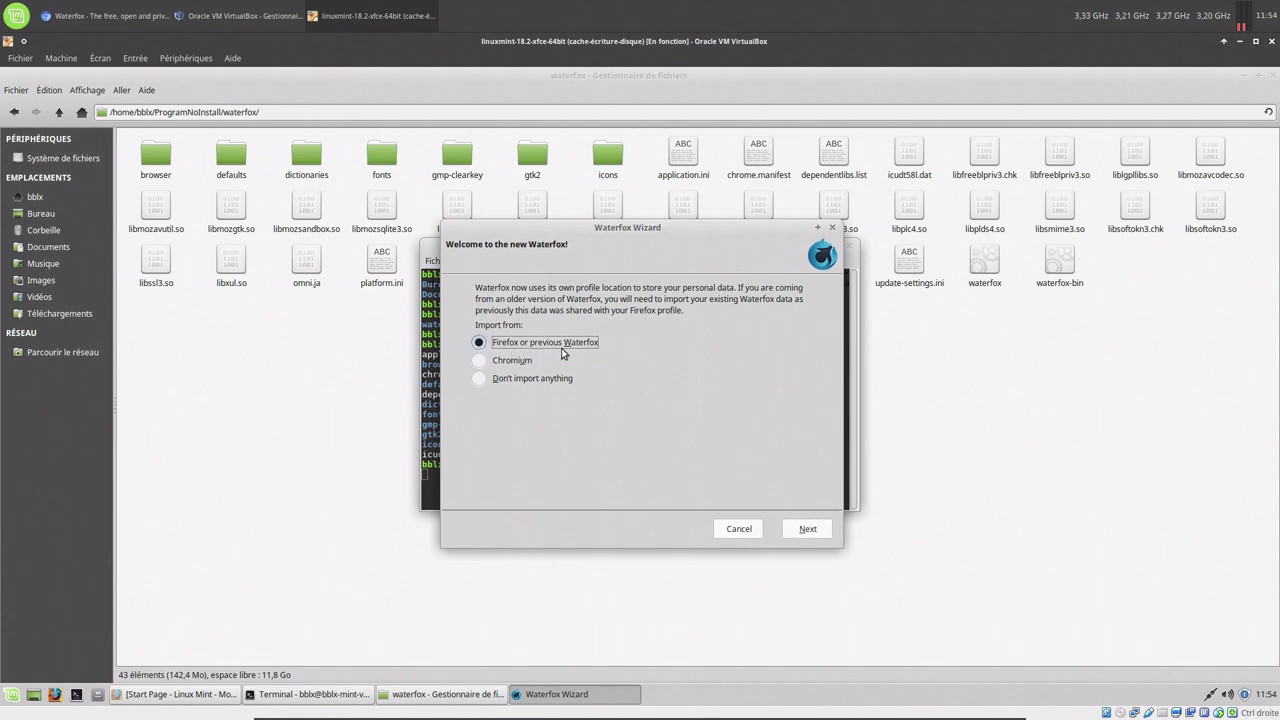
click(504, 377)
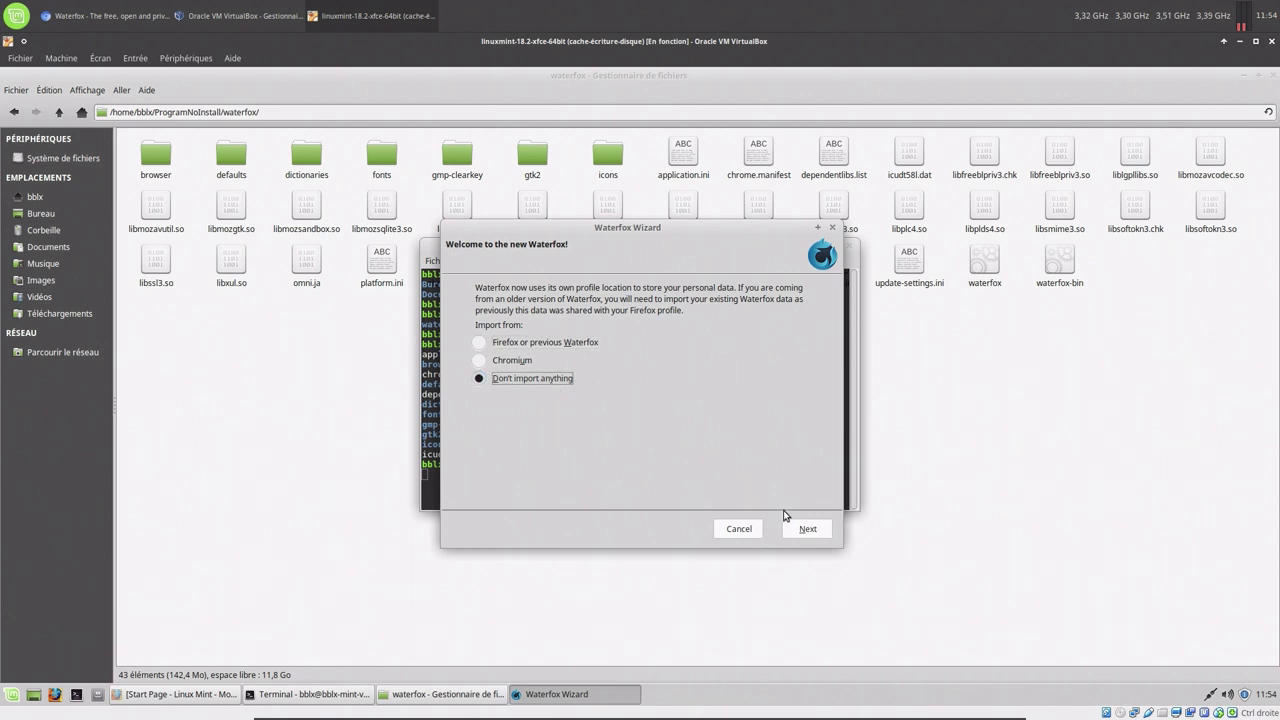
click(808, 528)
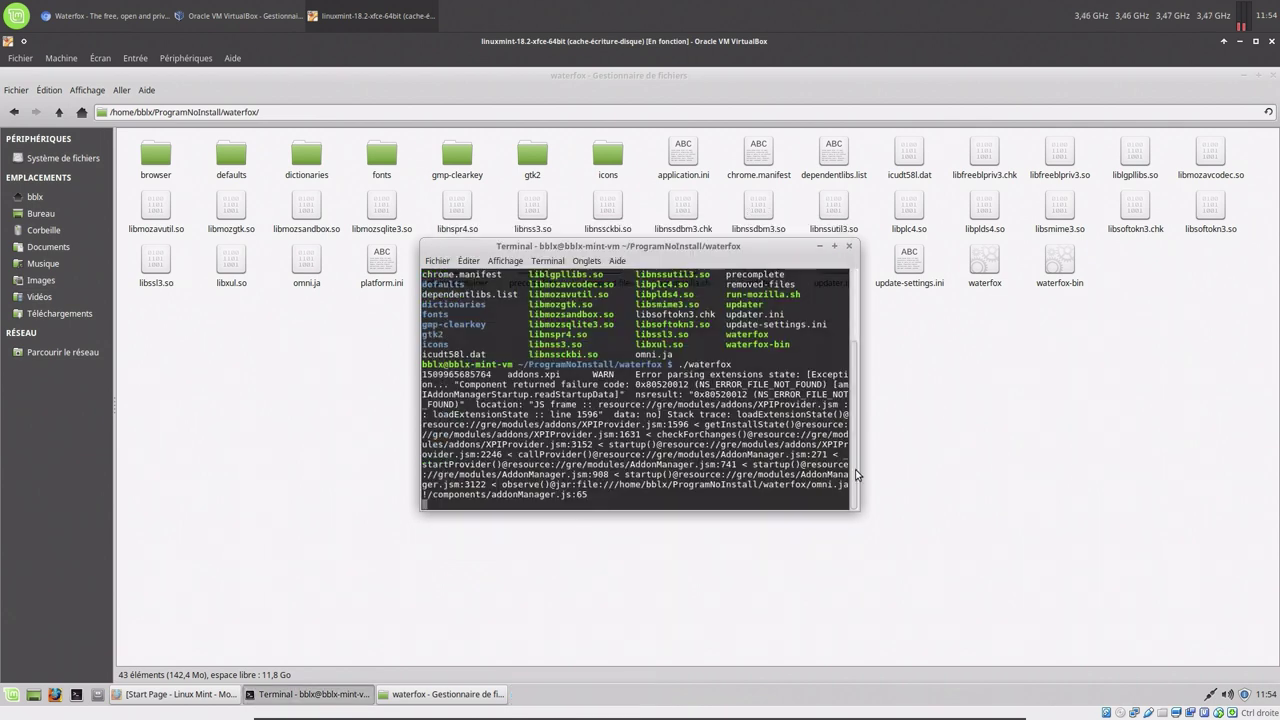
Step: Close the file manager window and the Waterfox browser window, keeping the virtual machine running
click(1272, 42)
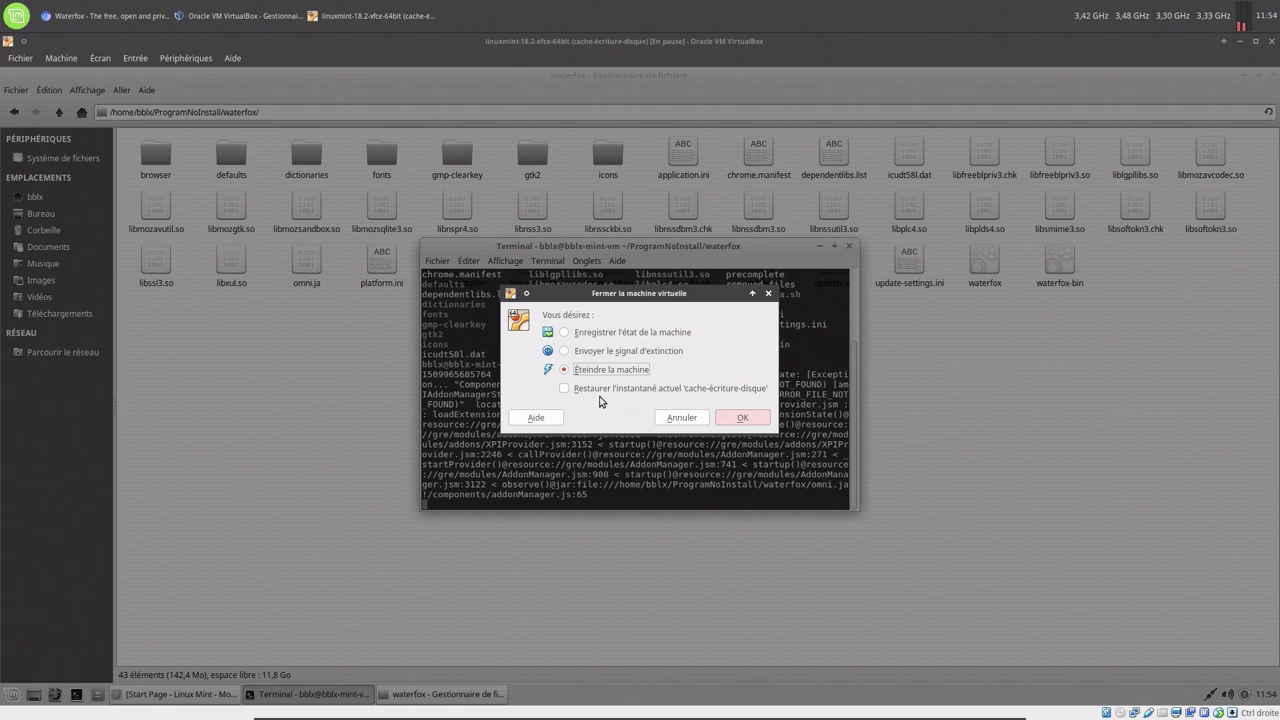
click(686, 420)
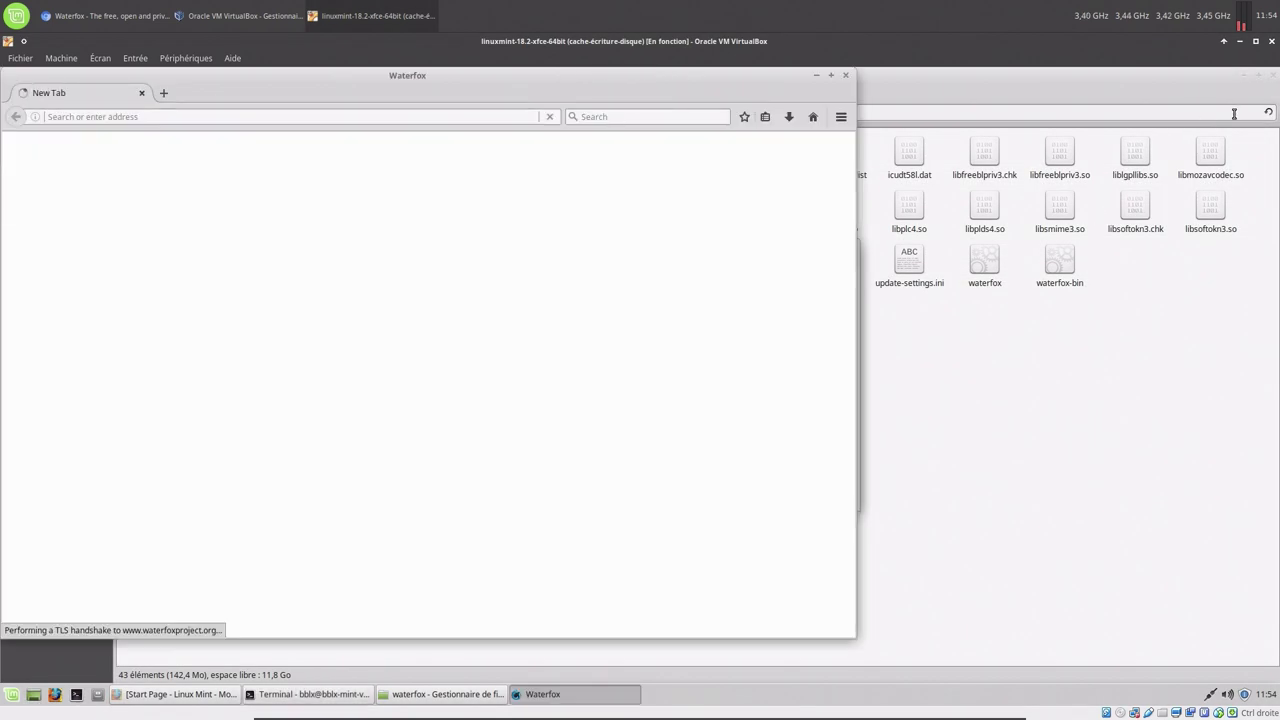
click(1271, 76)
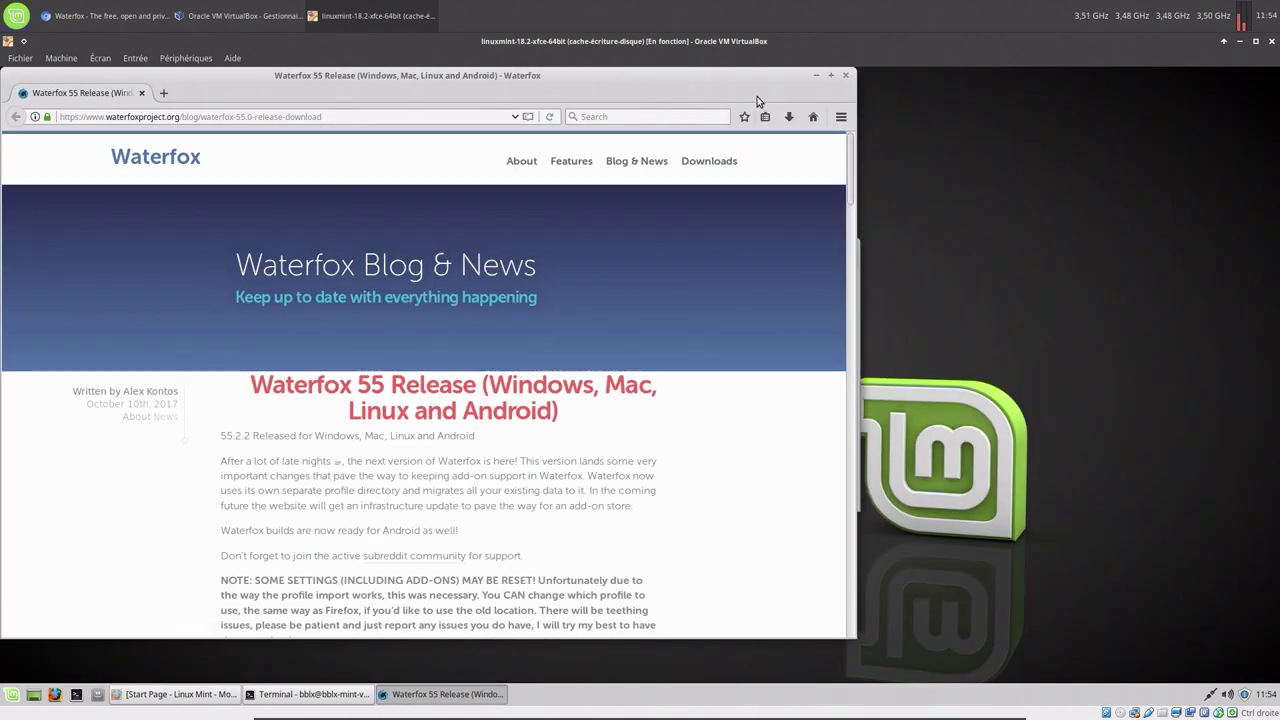
click(846, 77)
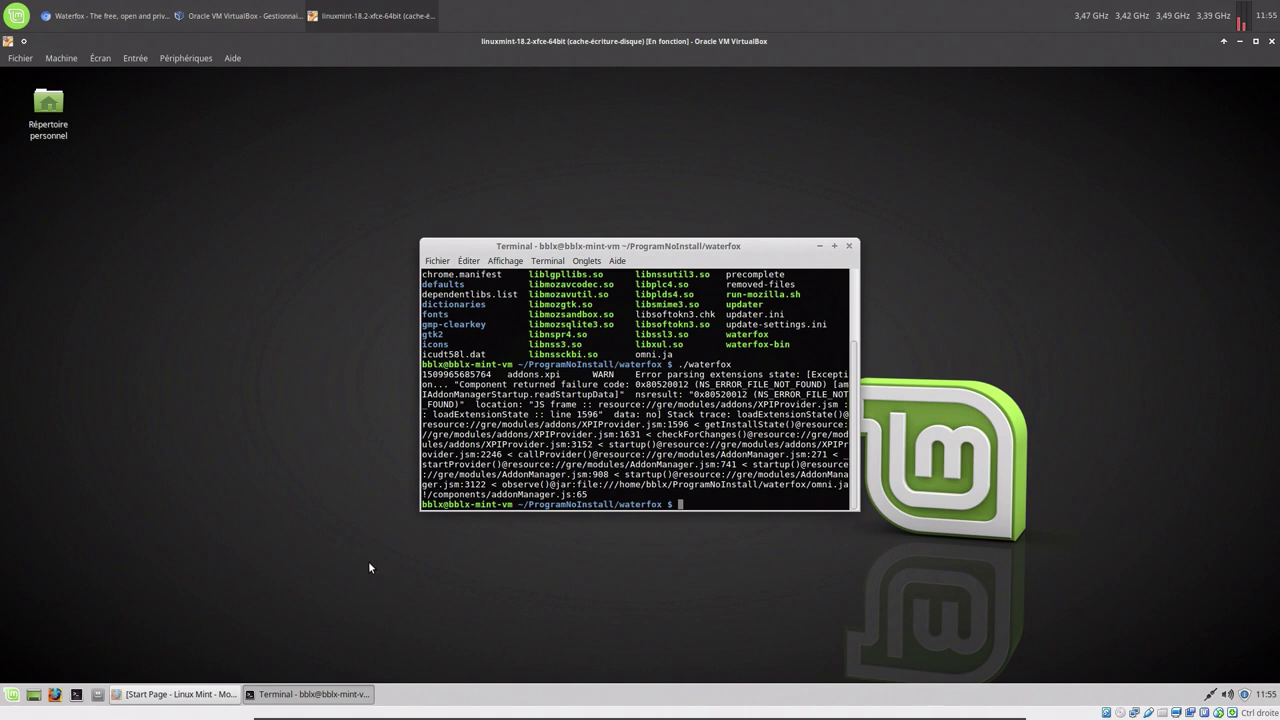
Step: Open the preferences of Tableau de bord 1 and add a new Lanceur element to it
right_click(513, 697)
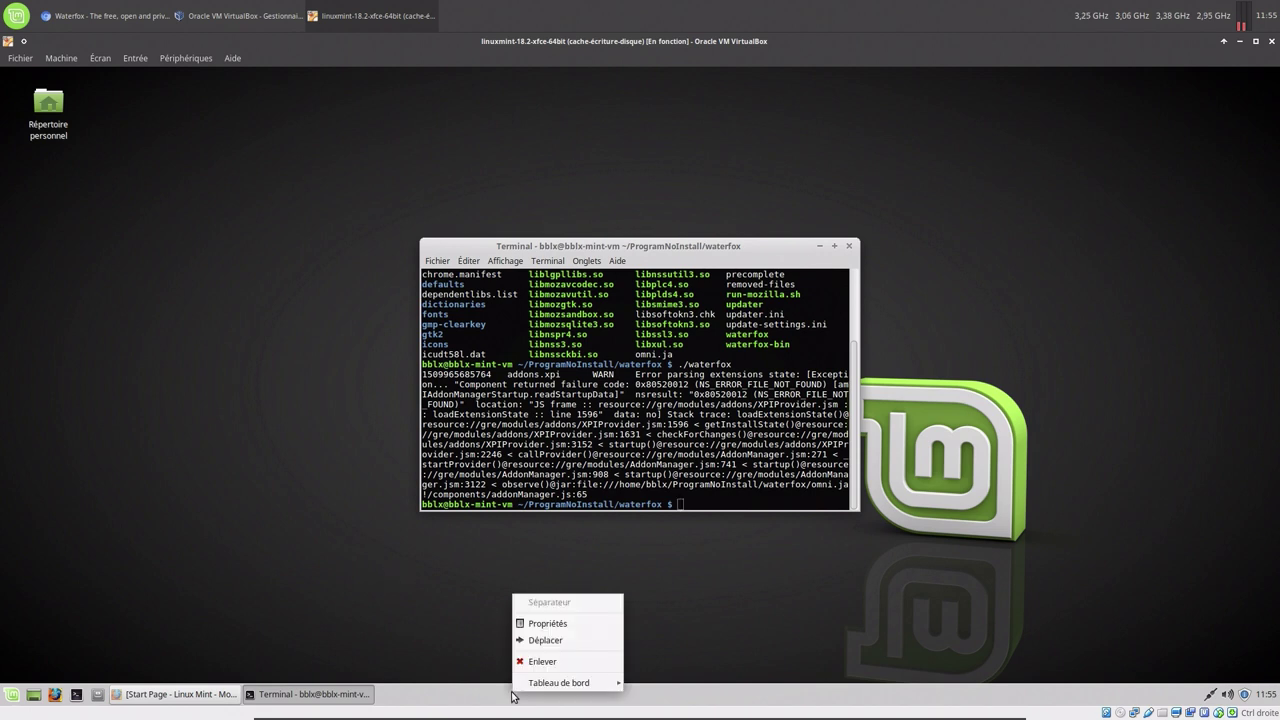
mouse_move(570, 684)
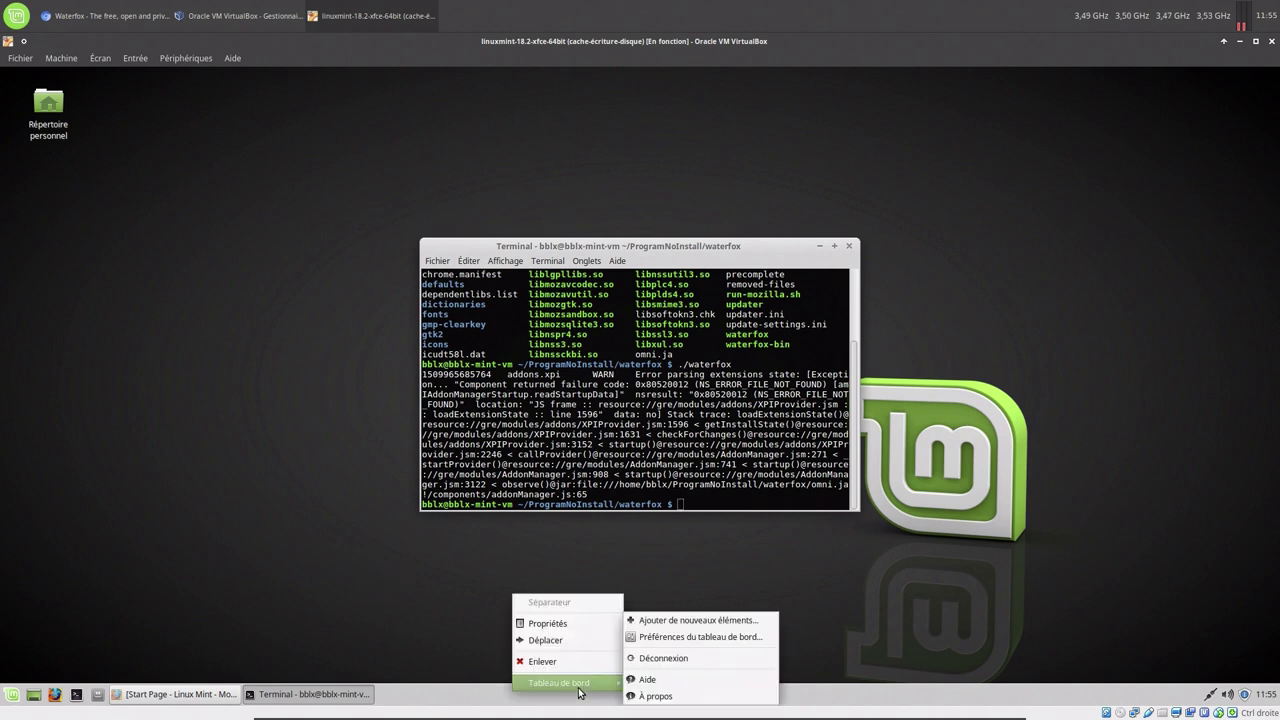
click(722, 637)
click(612, 310)
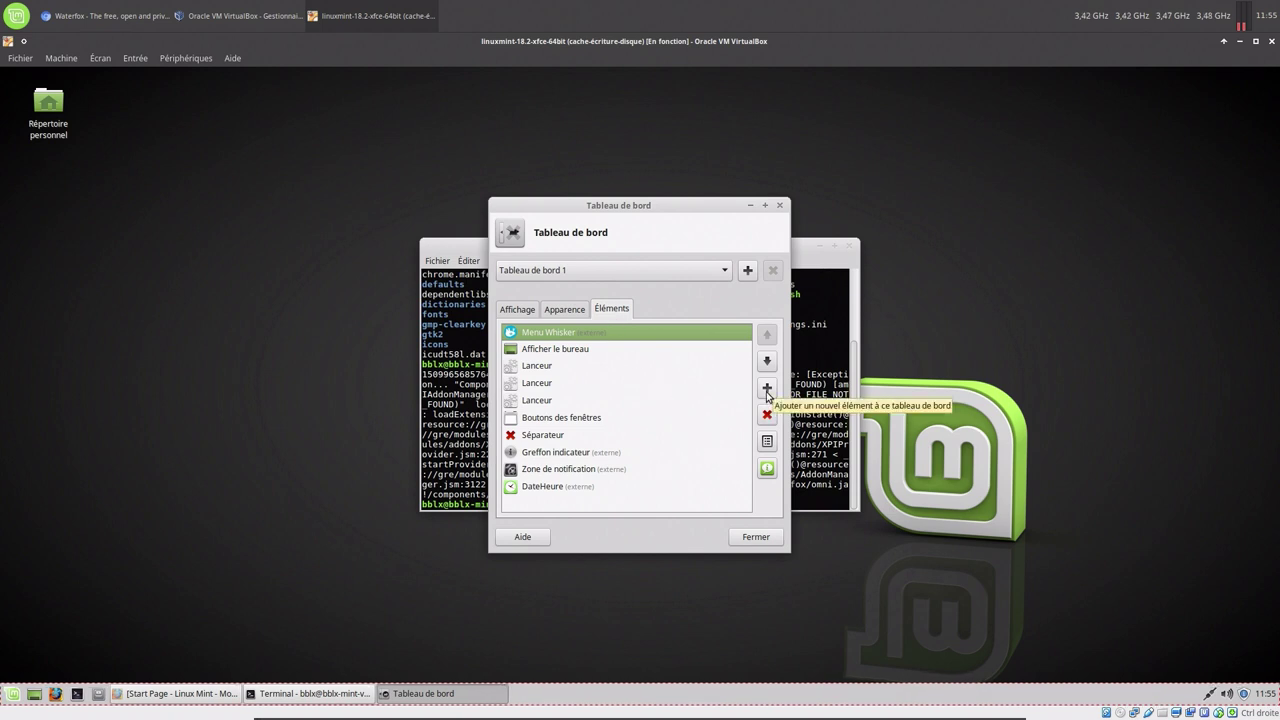
click(767, 390)
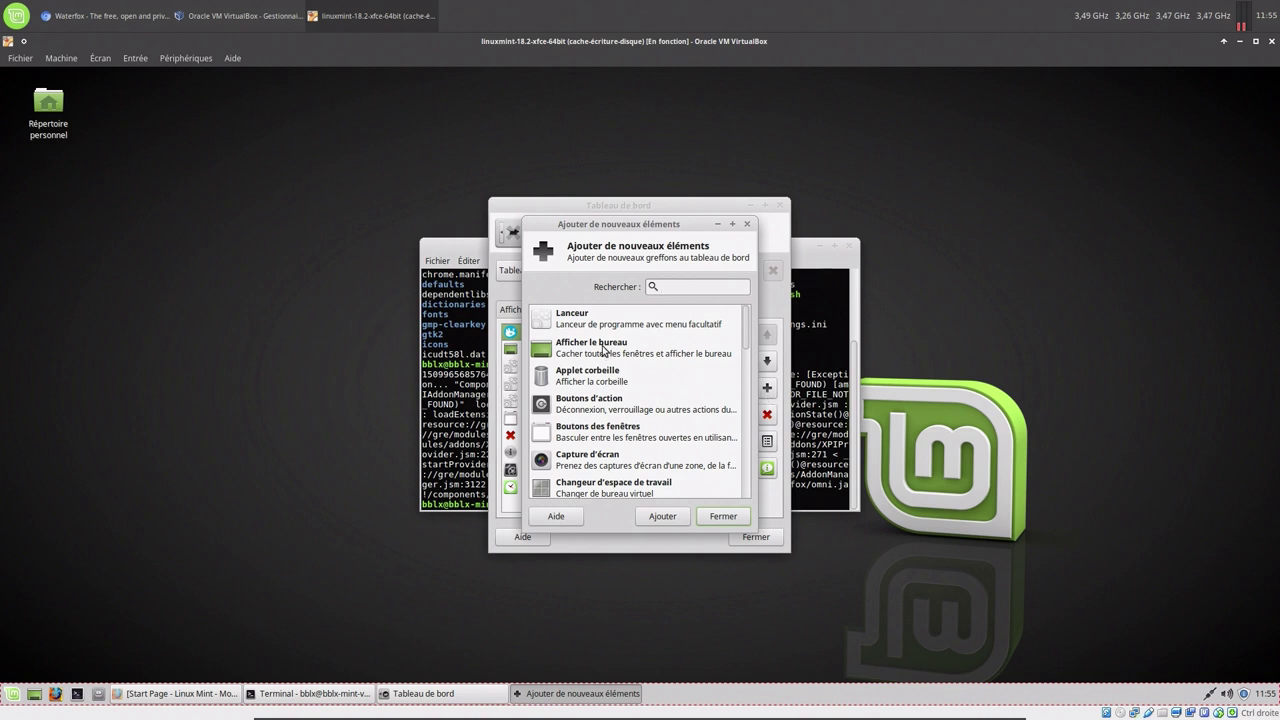
click(583, 320)
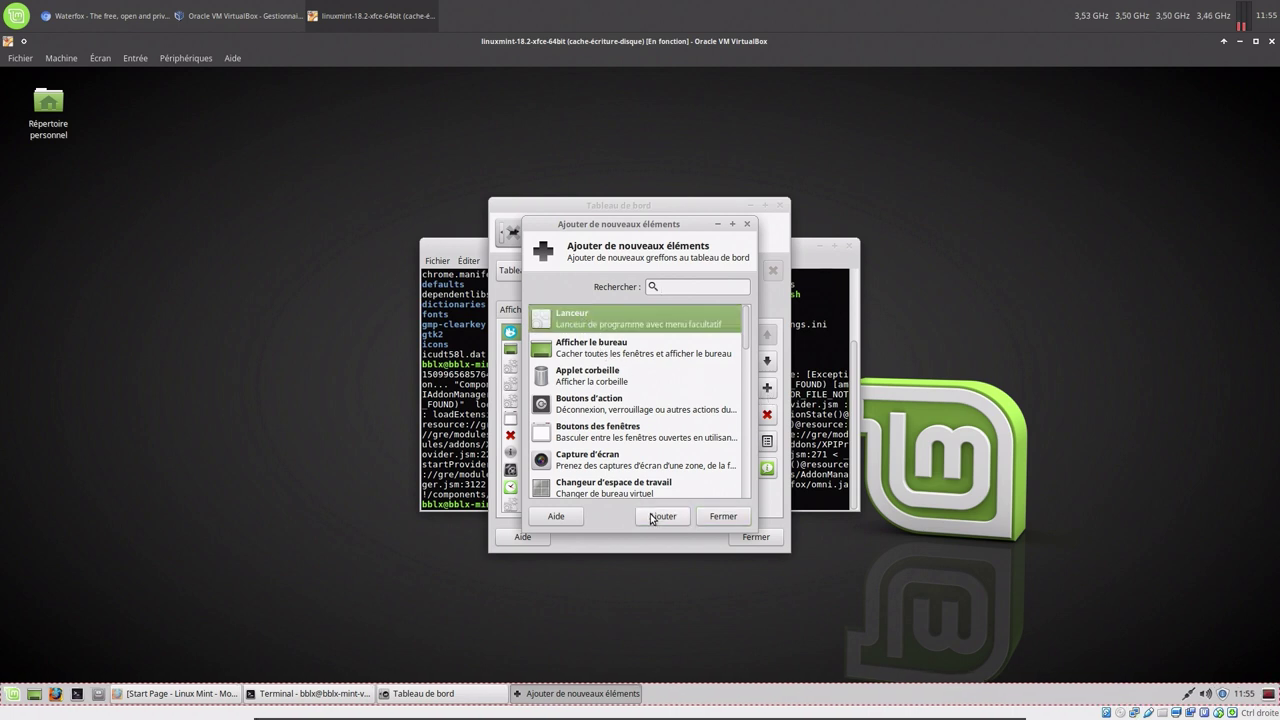
click(726, 518)
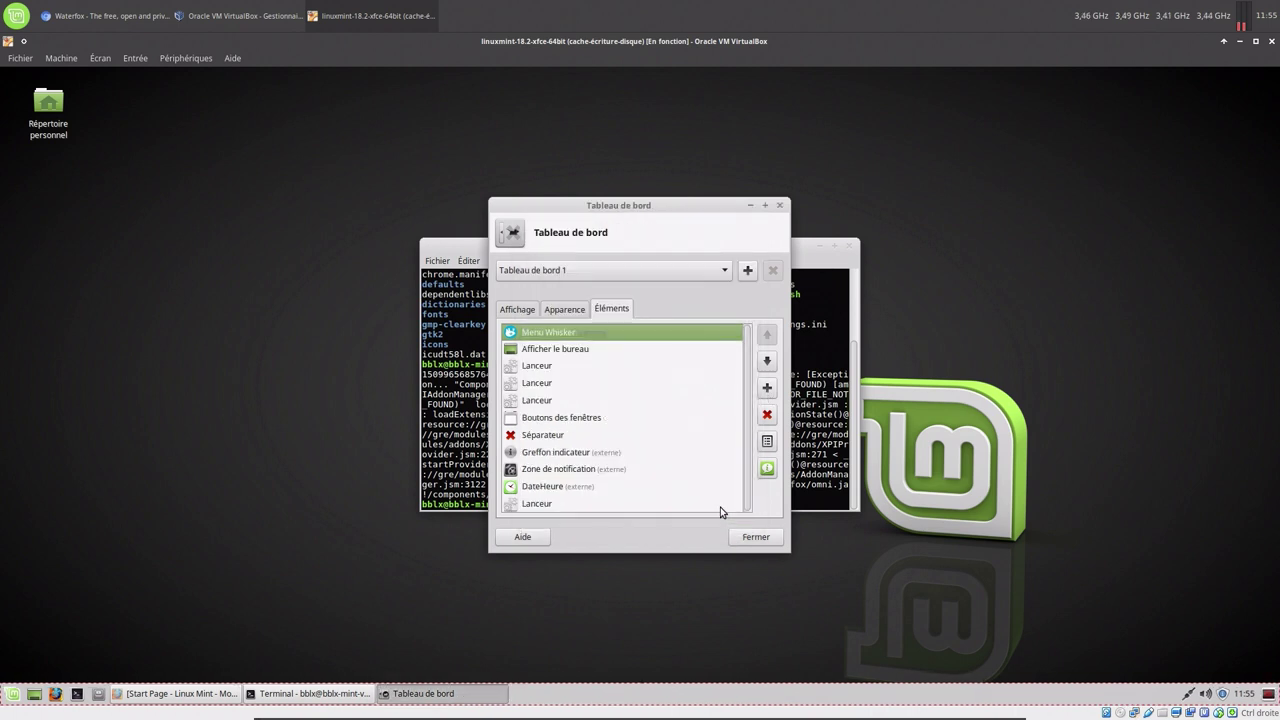
Step: Move the new Lanceur up the panel's element list to directly below the first existing launcher
click(561, 505)
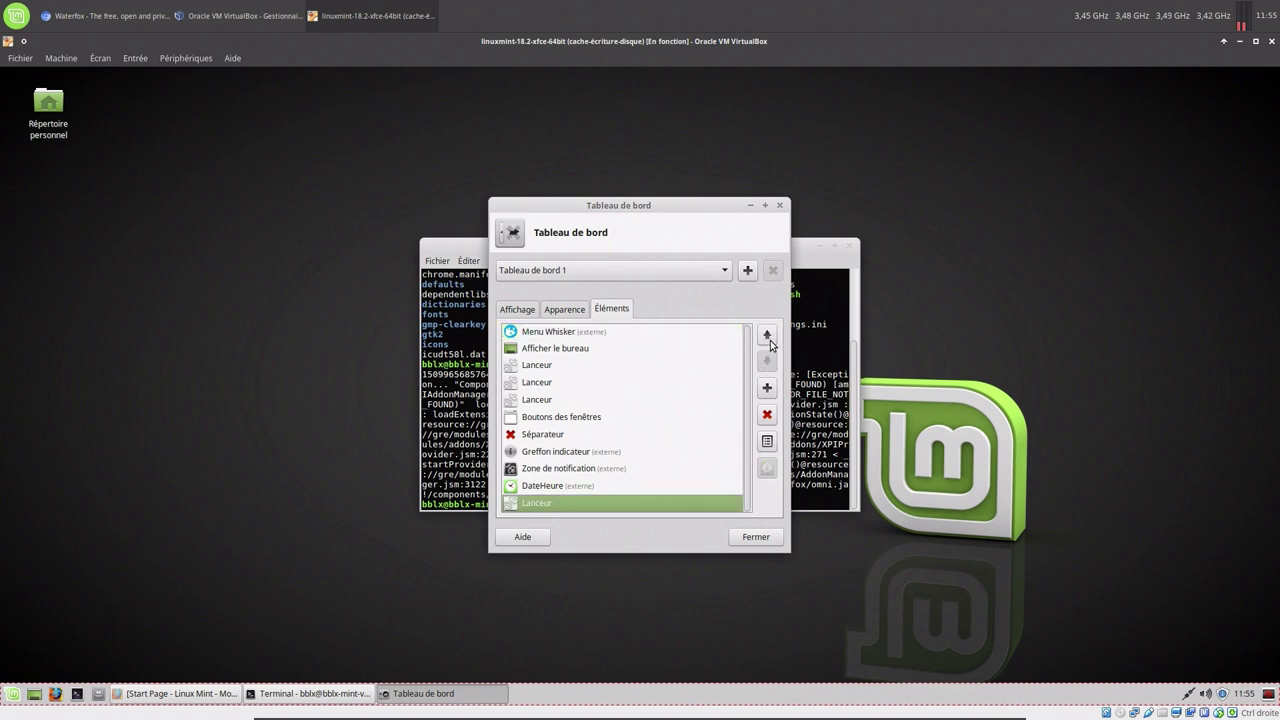
click(768, 338)
click(768, 338)
click(768, 338)
click(768, 338)
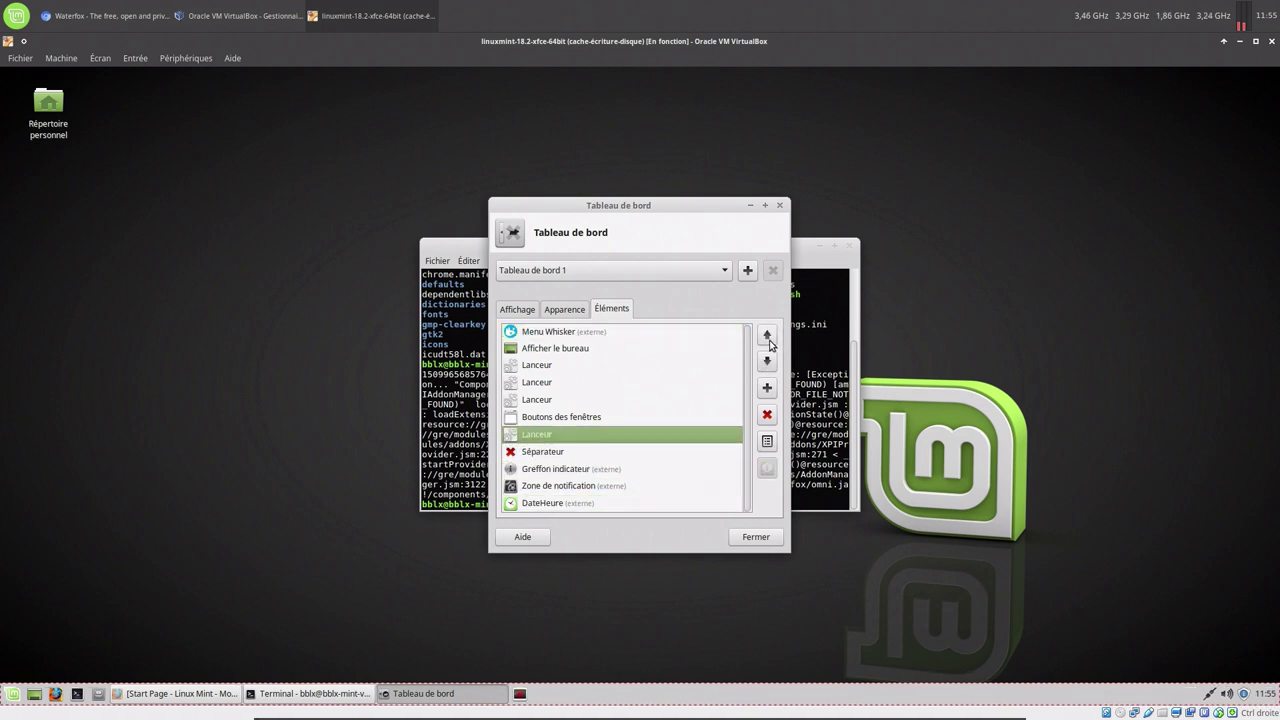
click(768, 338)
click(768, 338)
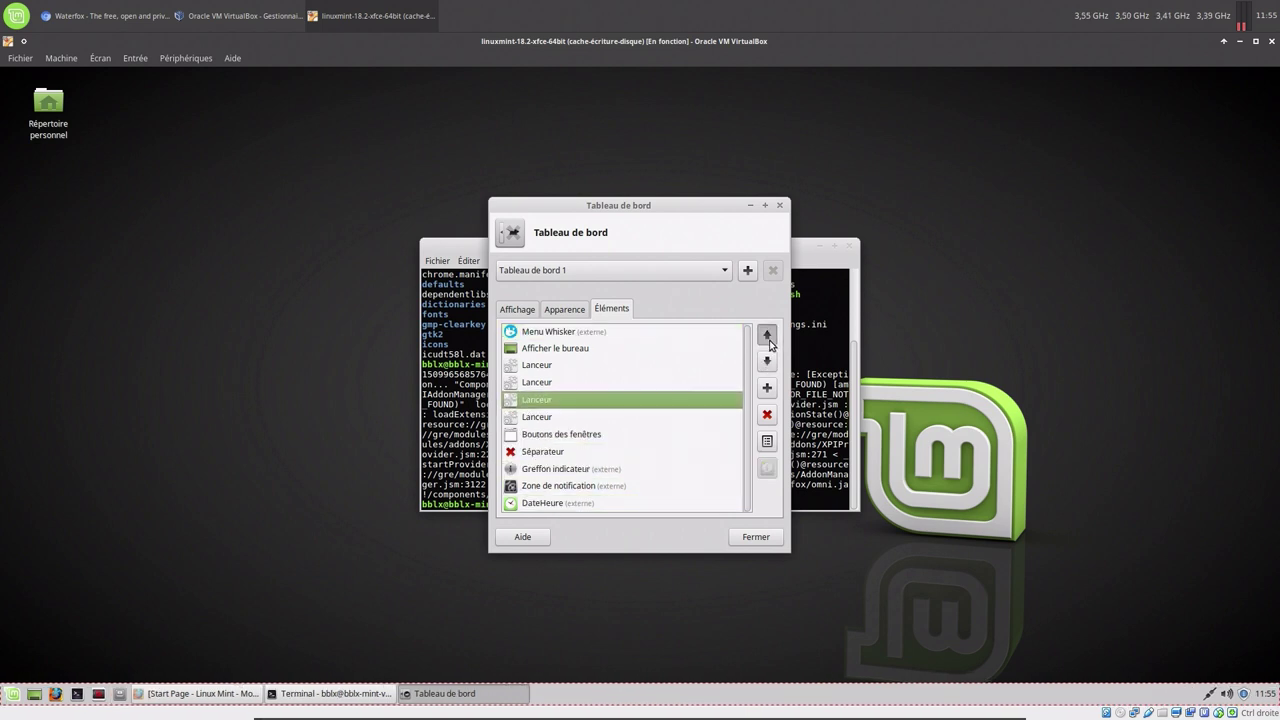
click(768, 338)
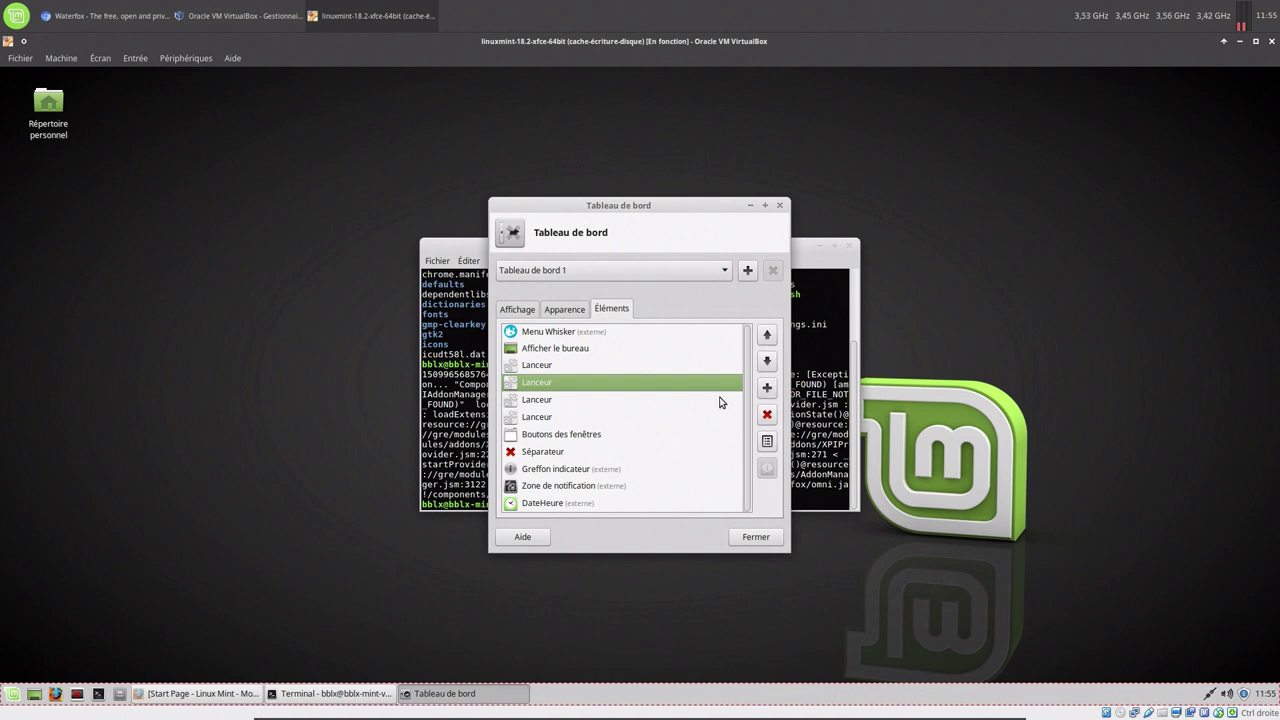
Step: Create an empty item in the new launcher with name "Waterfox", comment "Navigateur internet" and command "./waterfox"
click(767, 441)
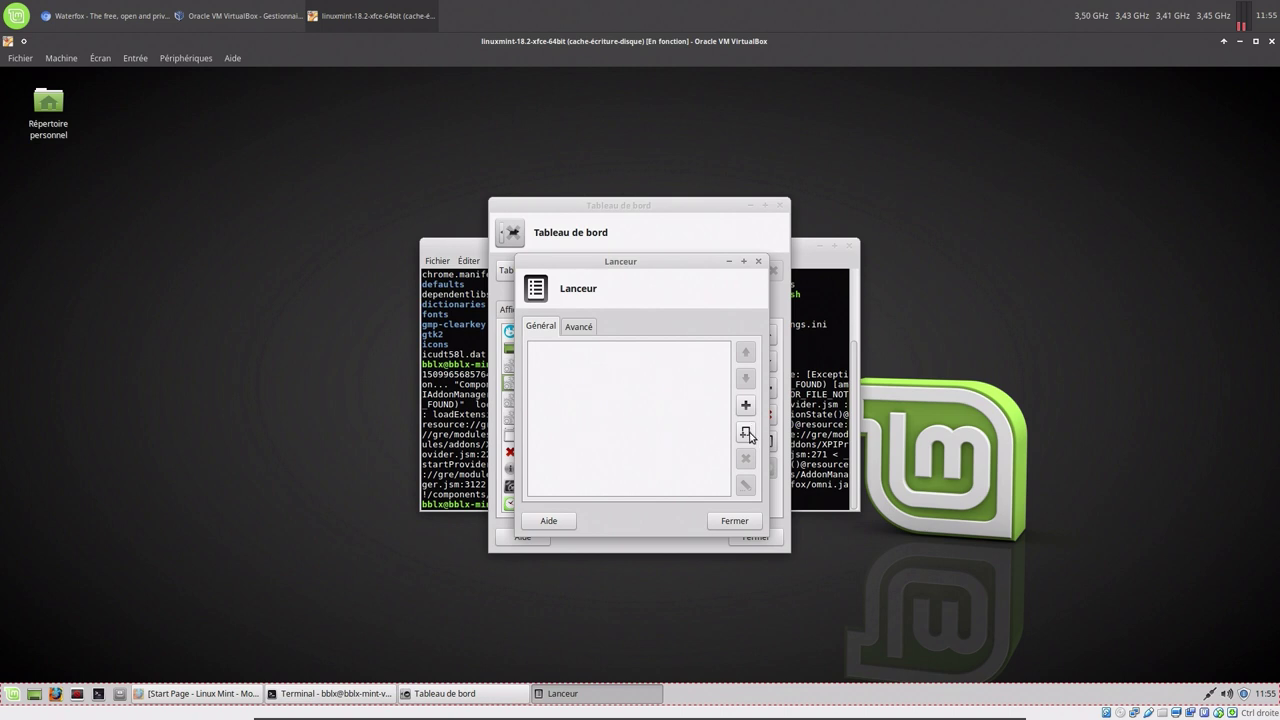
click(747, 434)
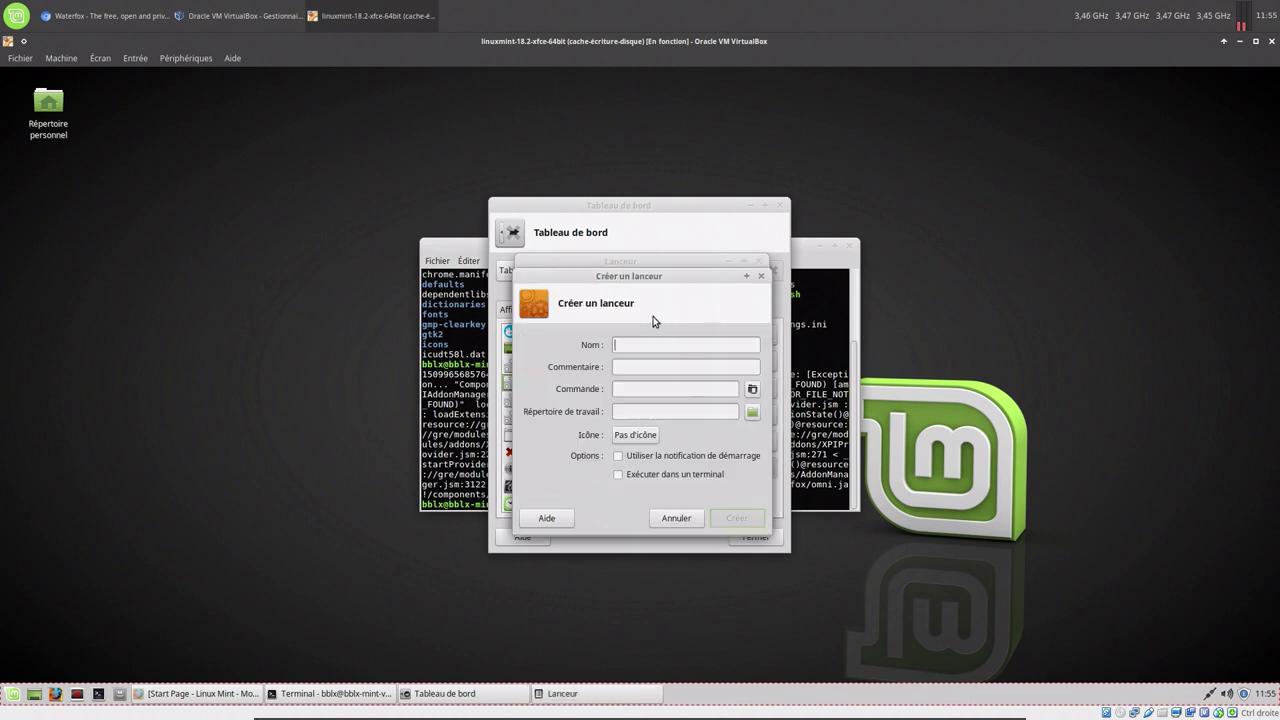
text(Waterfo)
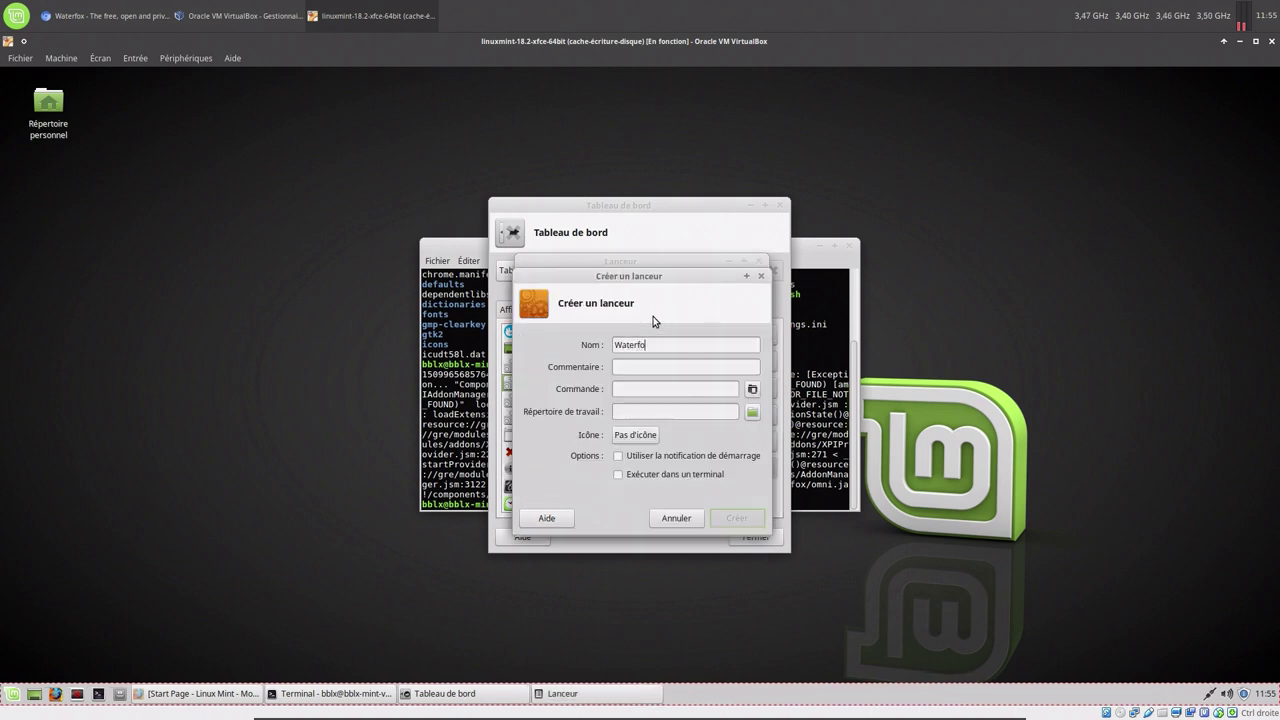
text(x)
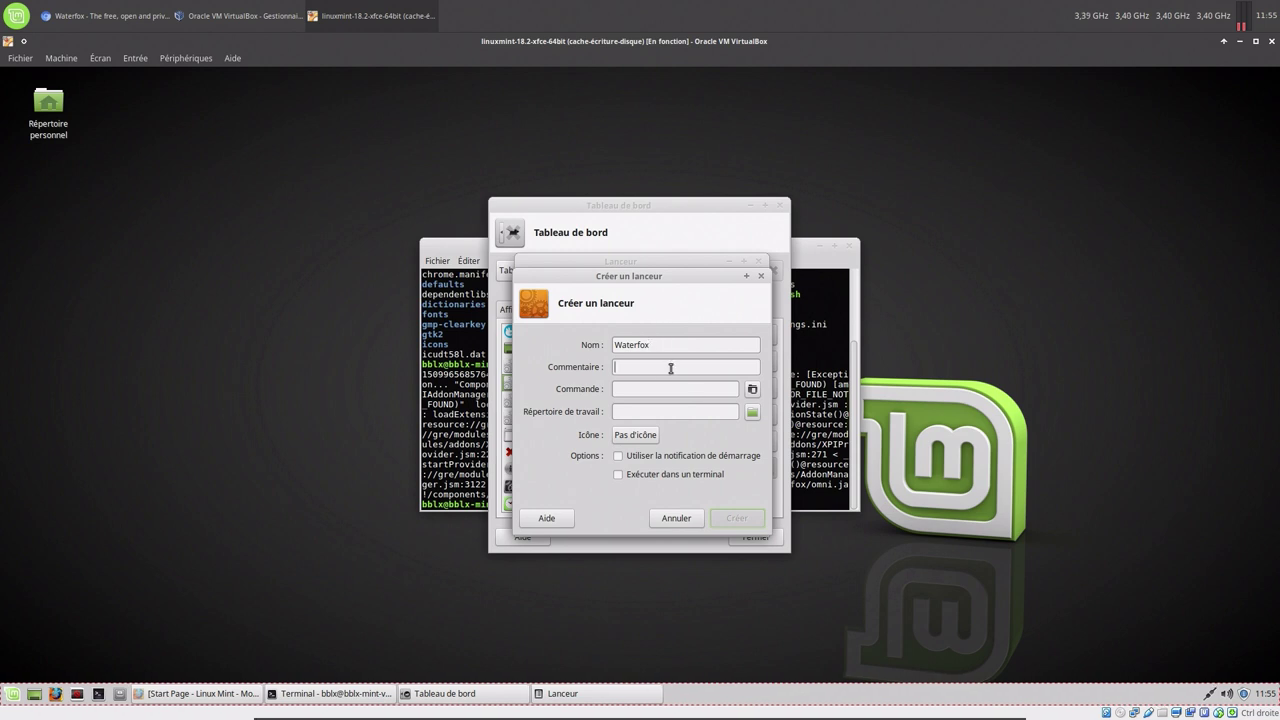
text(N)
text(Nav)
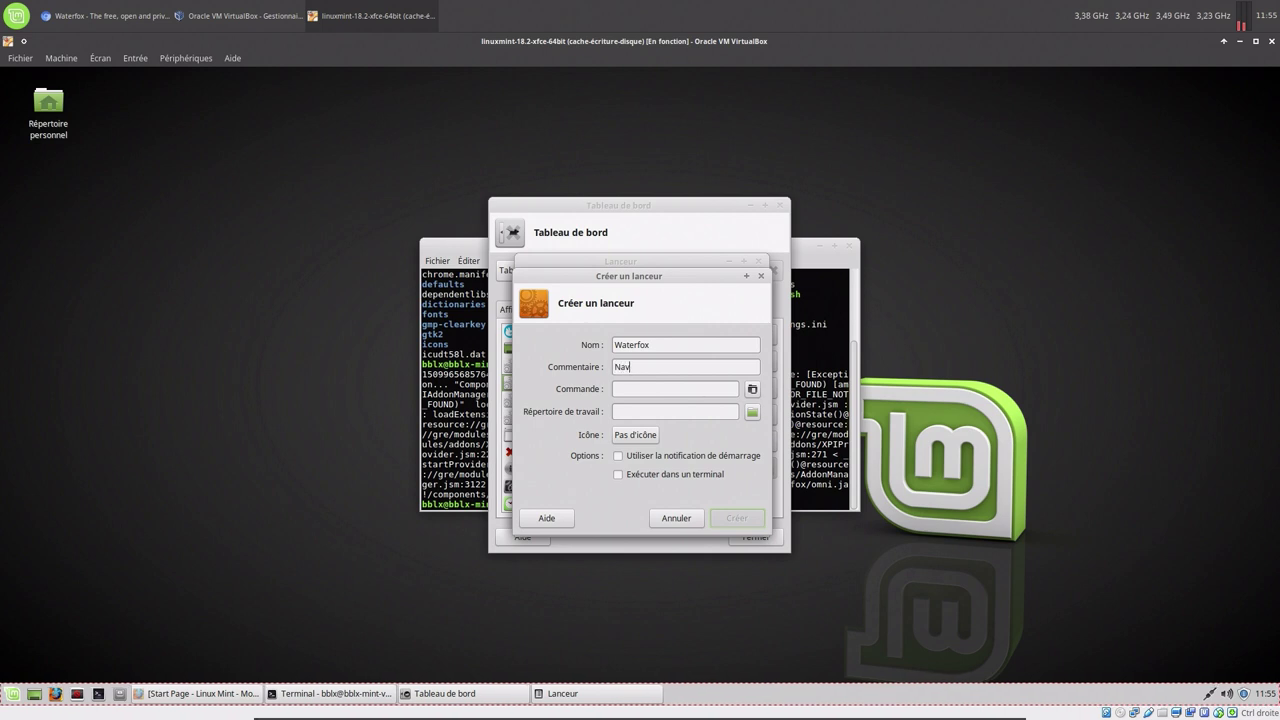
text(igateur)
text(internet./)
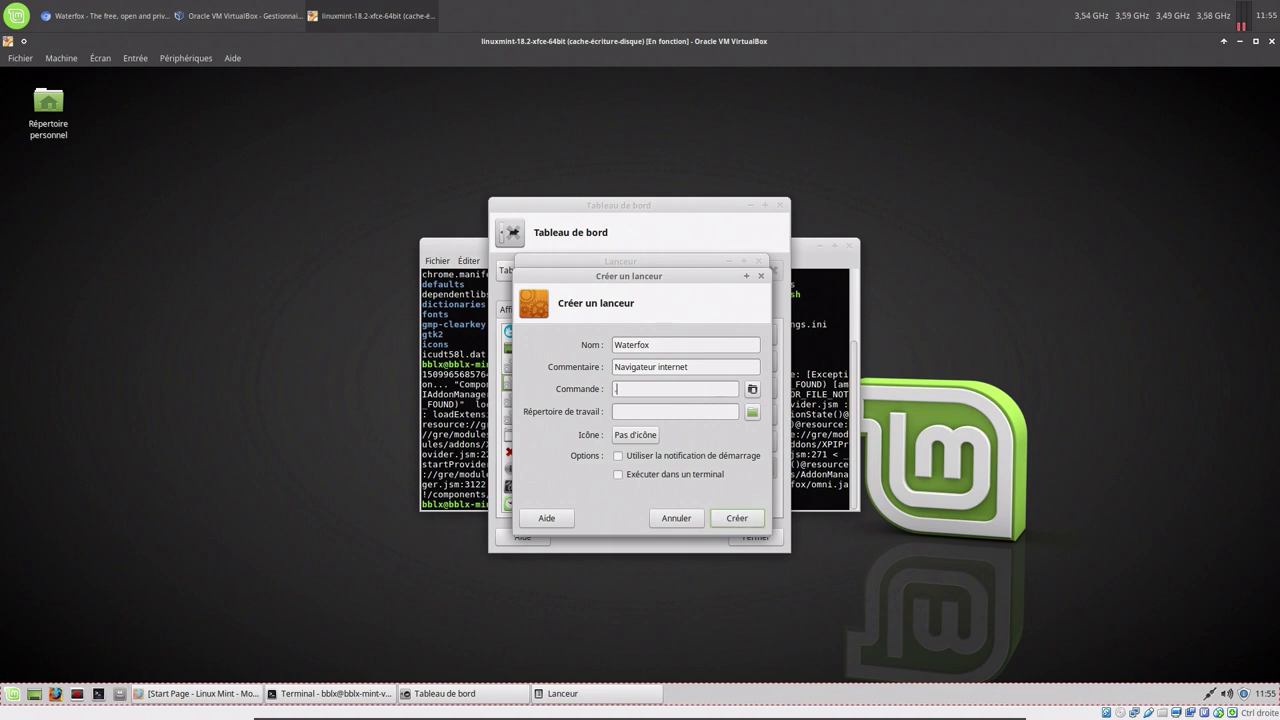
text(water)
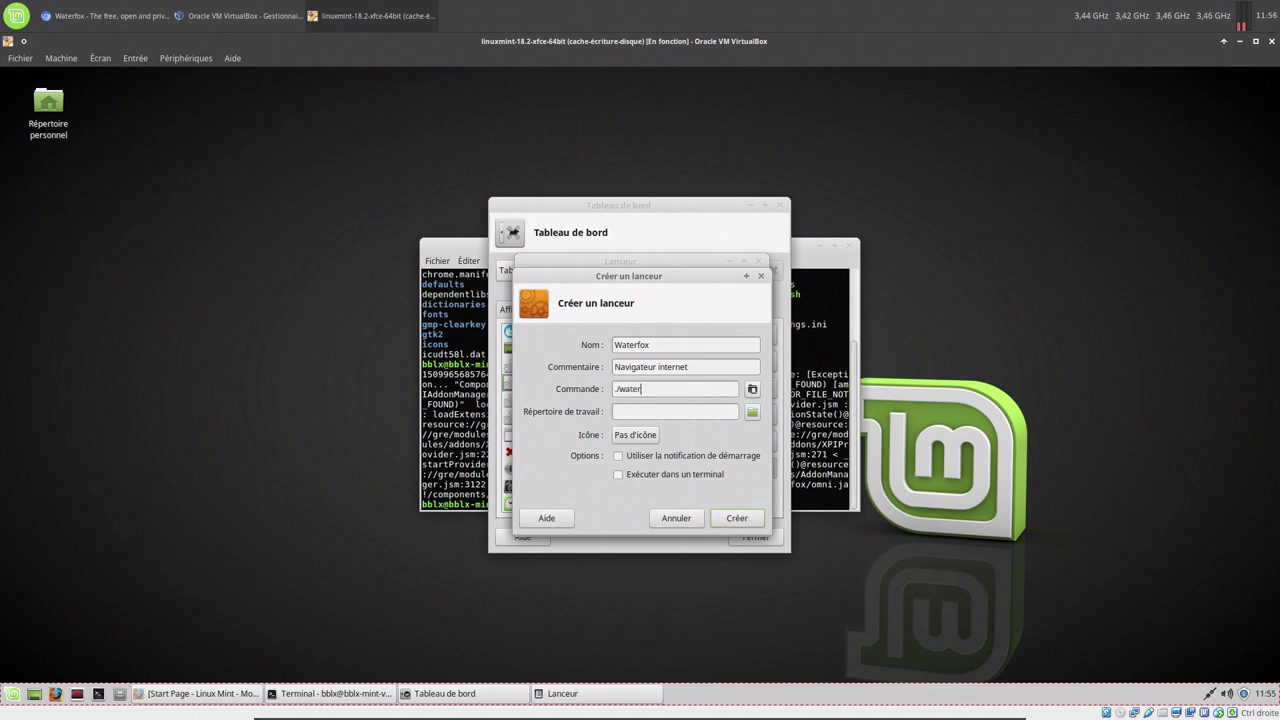
text(fox)
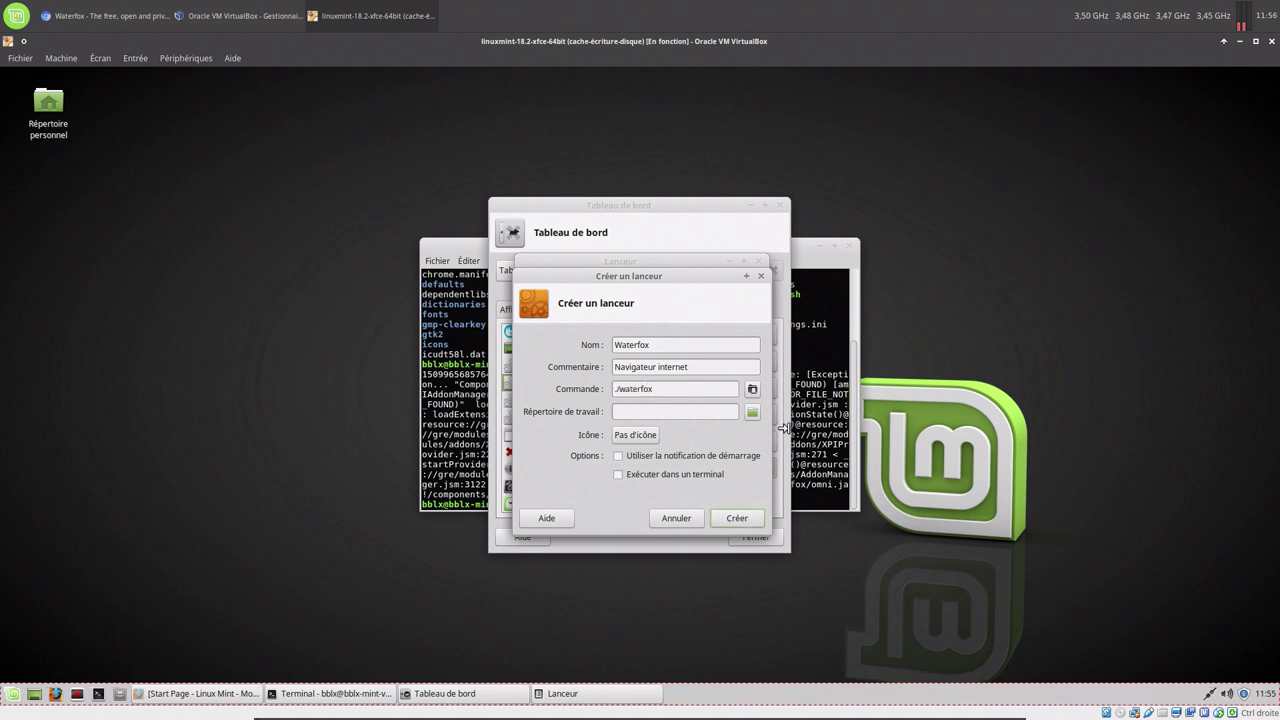
Step: Set the launcher's working directory to the waterfox folder inside ProgramNoInstall in the home directory
click(748, 412)
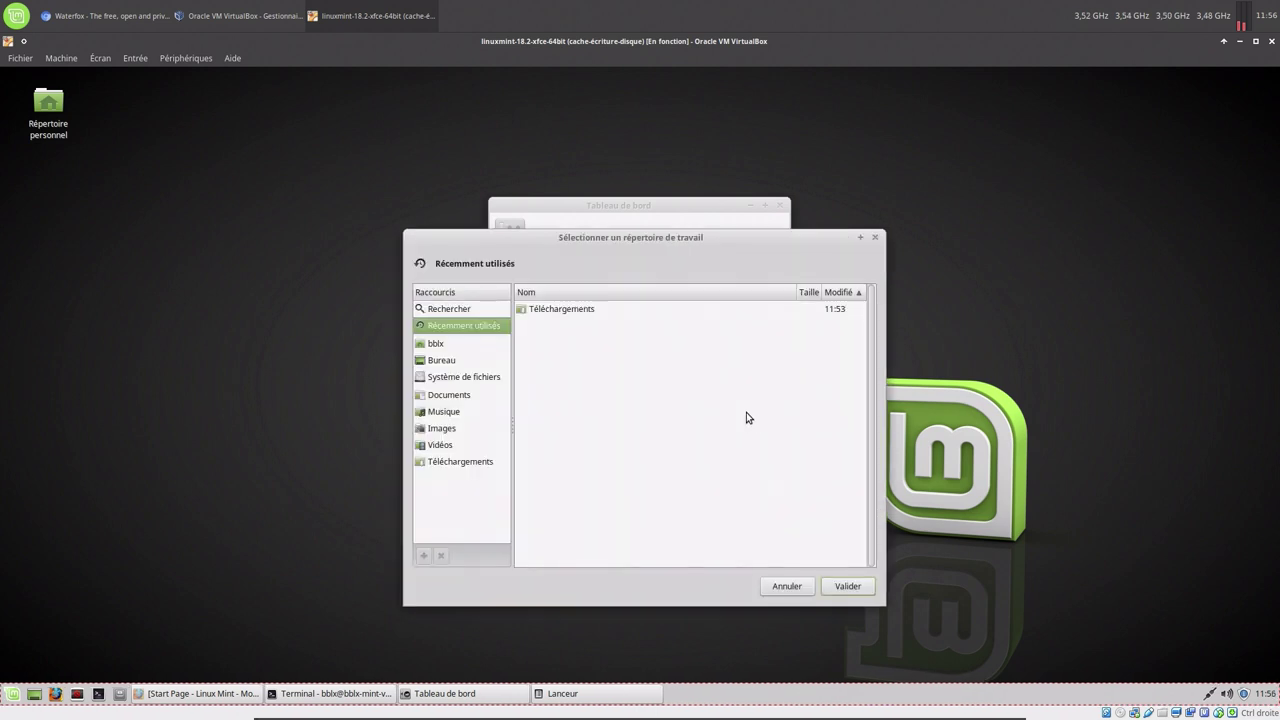
click(456, 350)
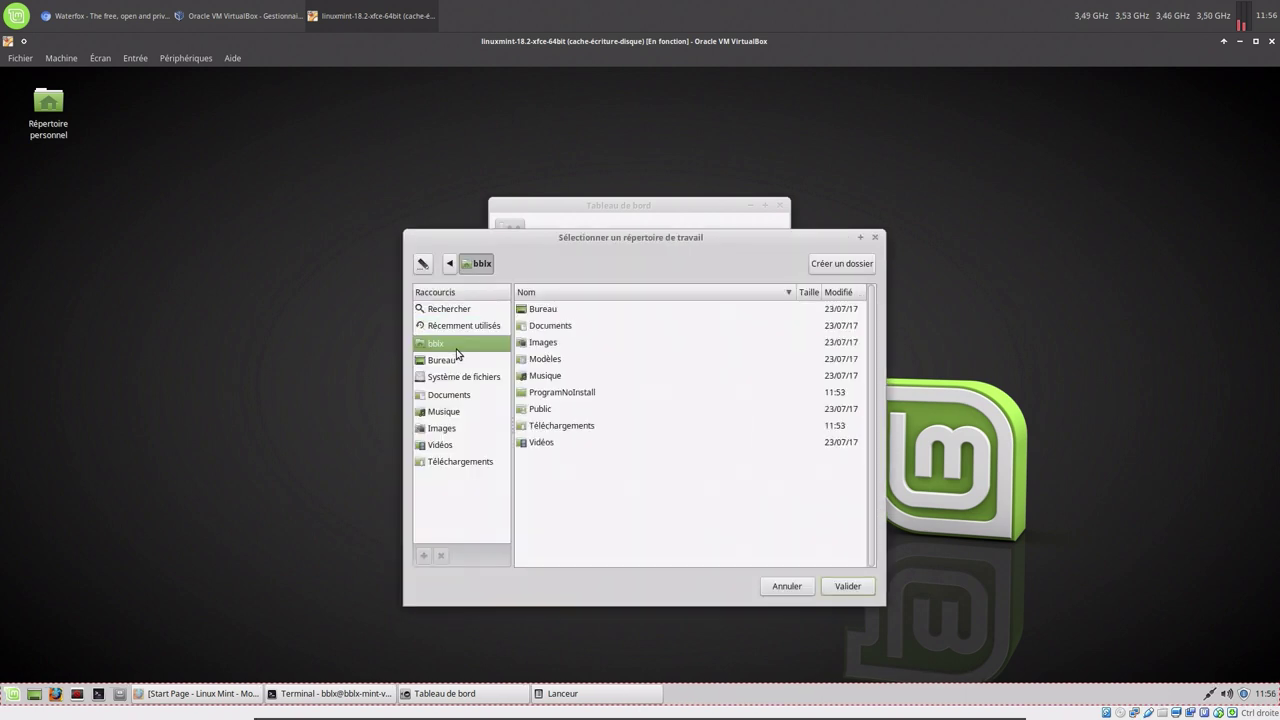
double_click(578, 394)
double_click(562, 312)
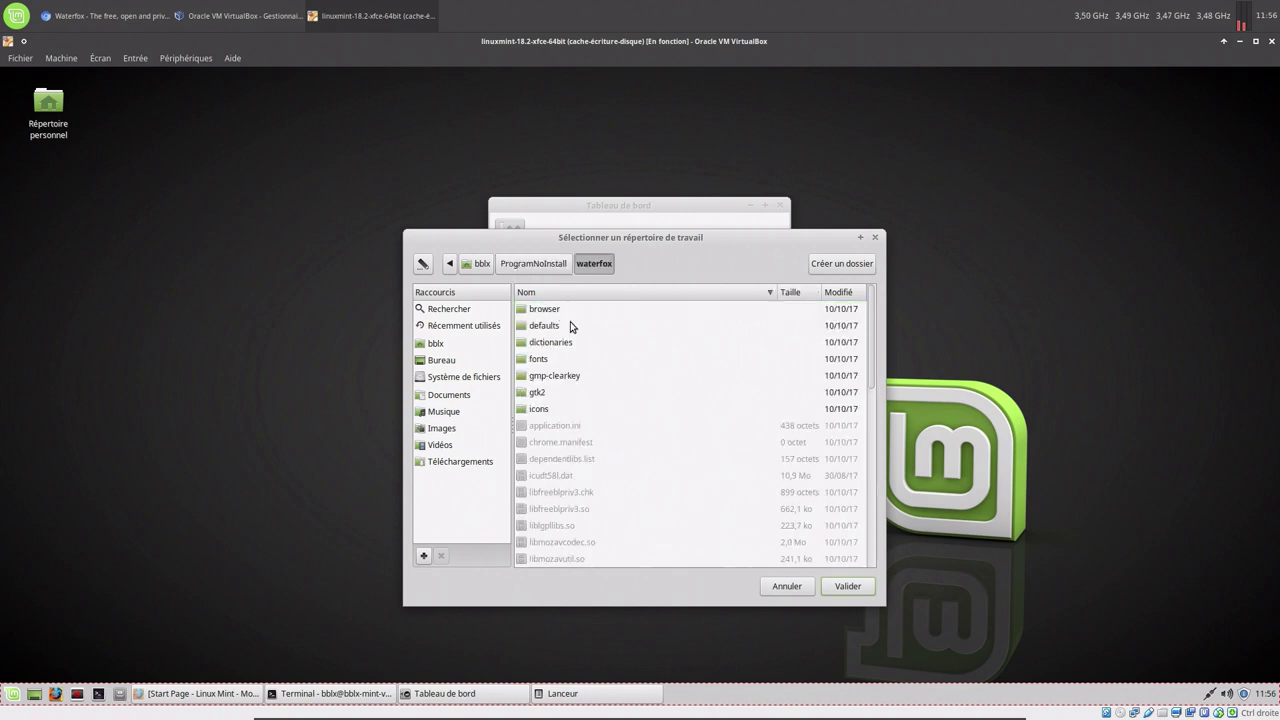
click(848, 586)
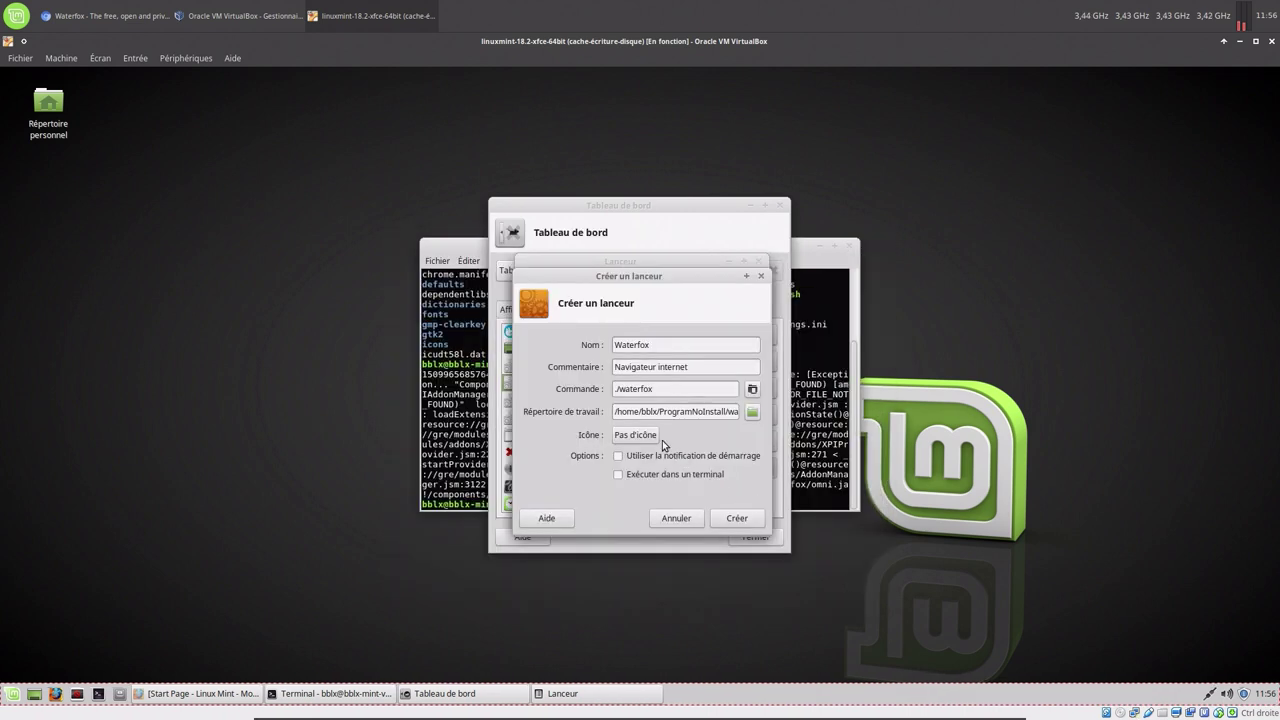
Step: Open the icon selection for the Waterfox launcher and list icons from "Toutes les icônes"
click(614, 438)
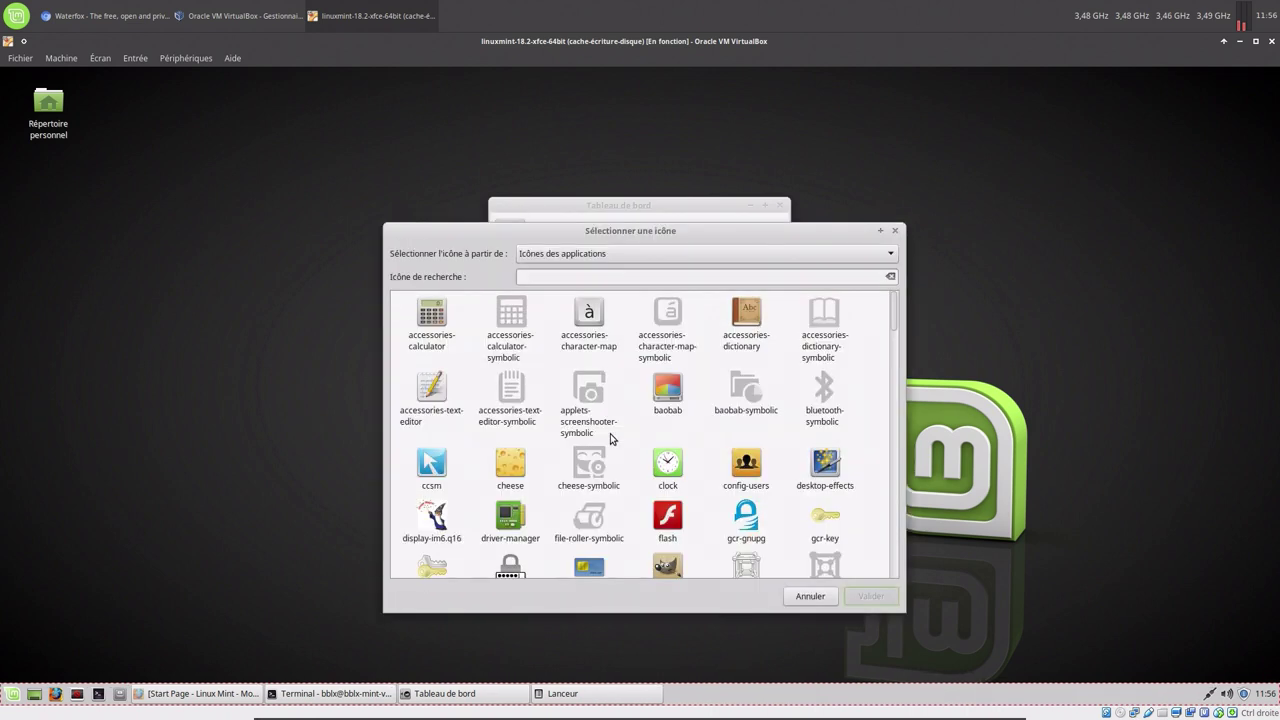
click(732, 251)
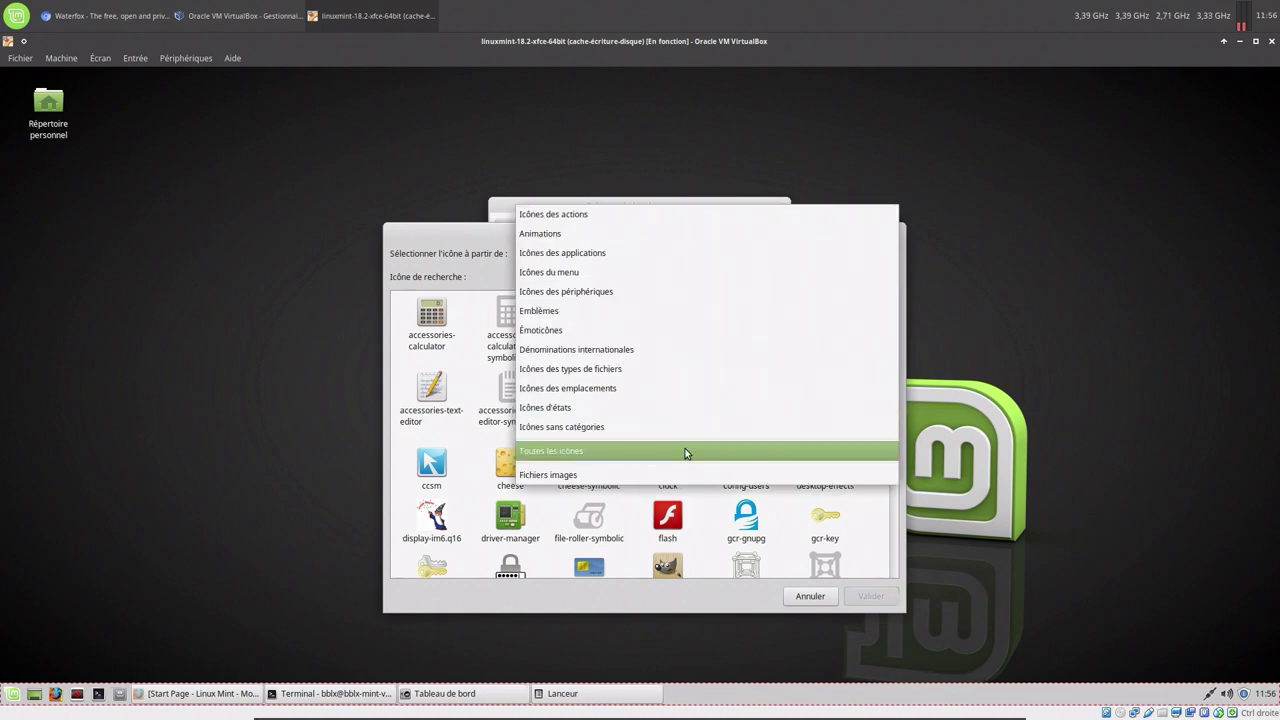
click(686, 453)
click(711, 279)
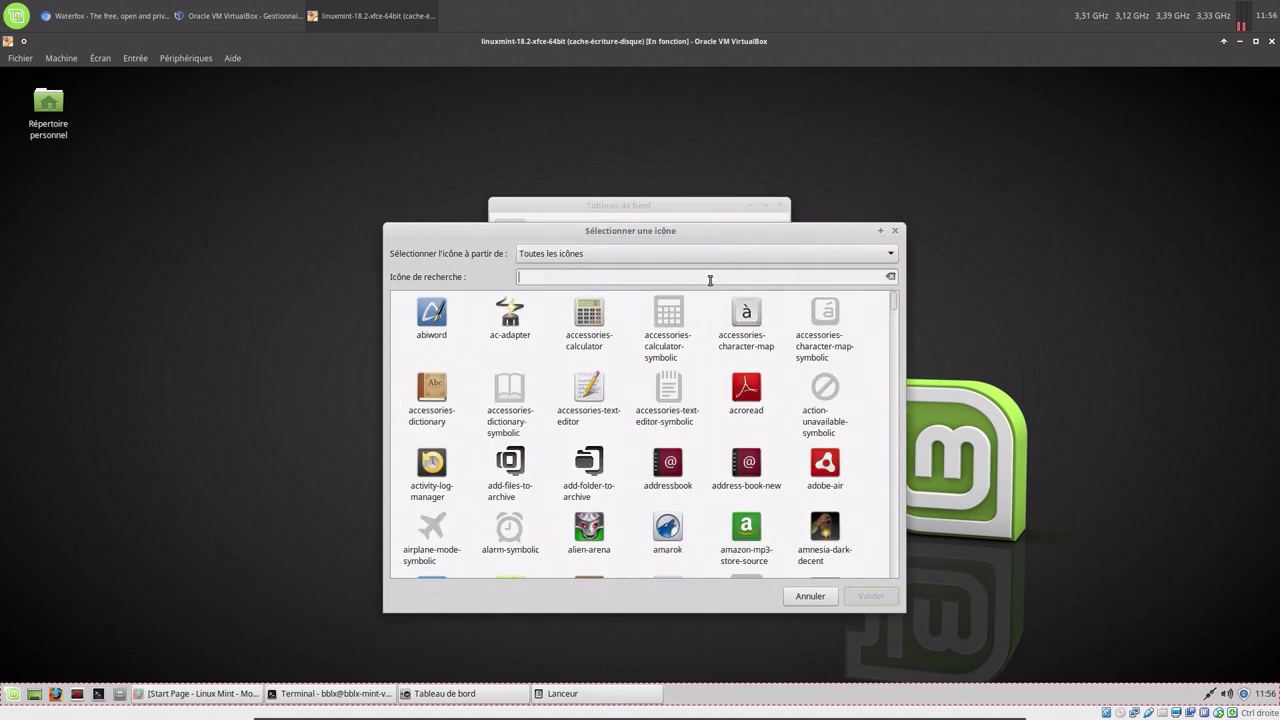
Step: Search the icons for "water" and for "fire", clearing the search field after each term
text(water)
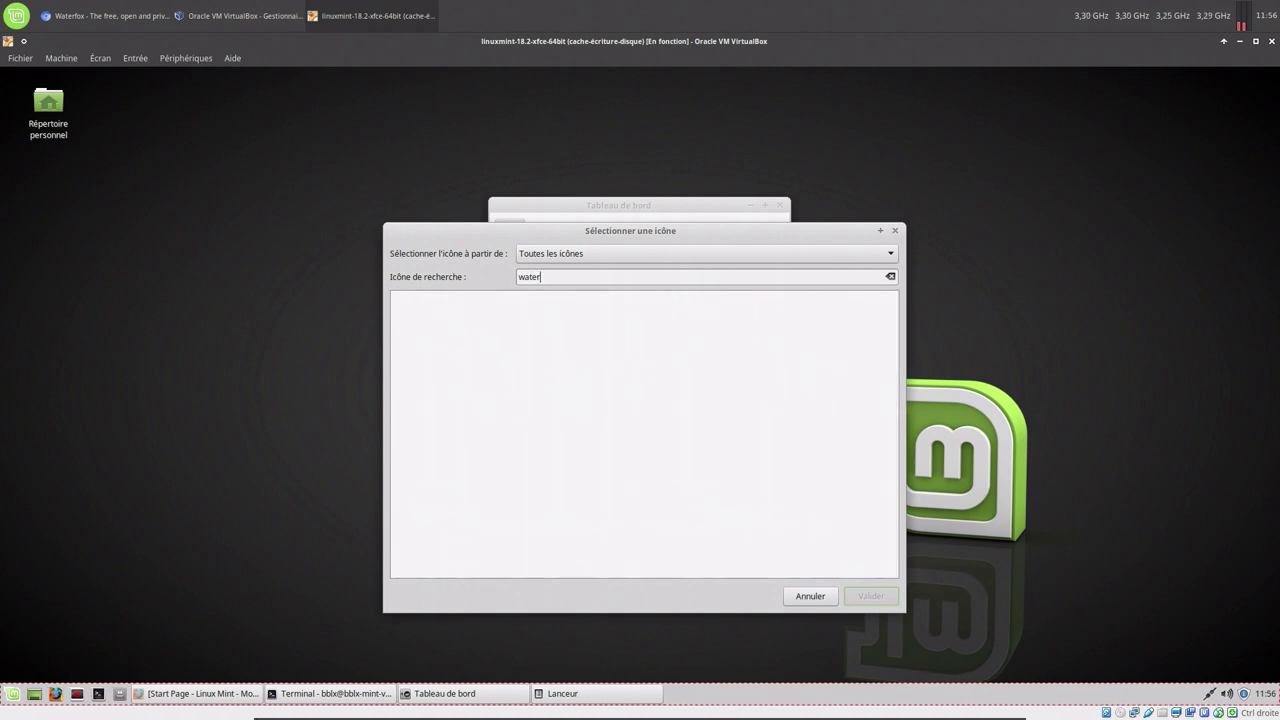
key(BackSpace)
key(BackSpace)
key(BackSpace)
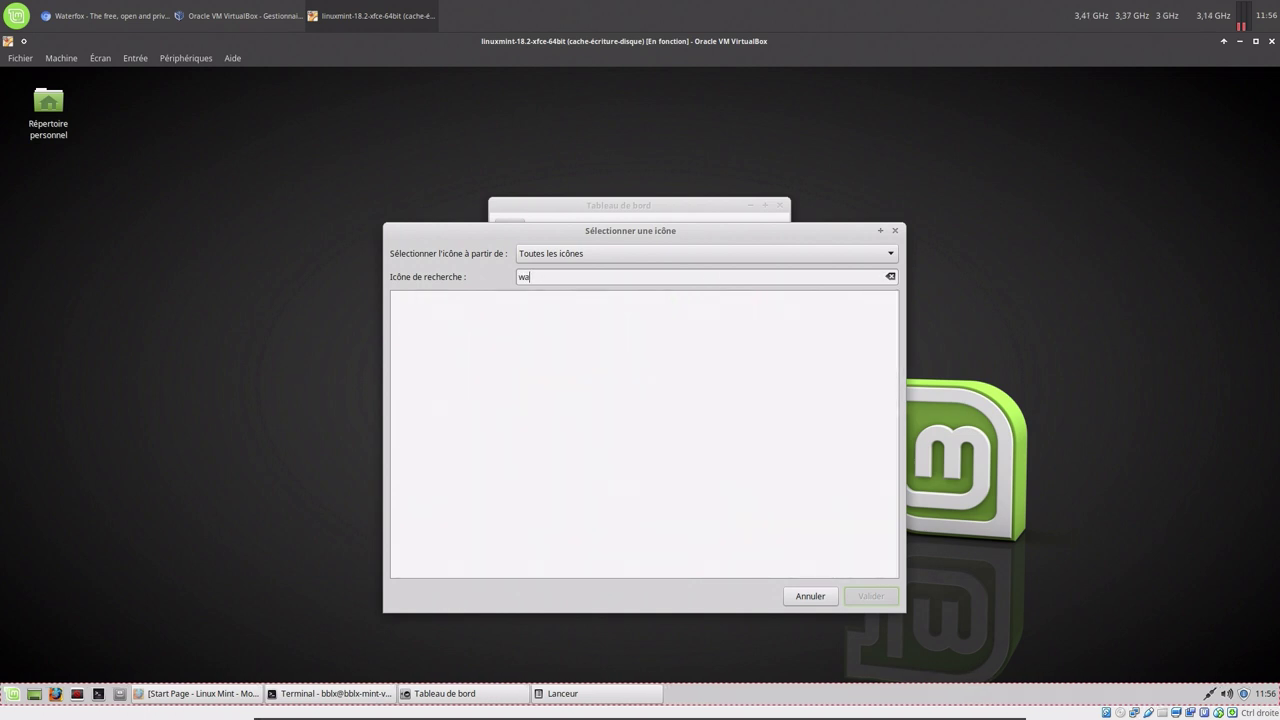
key(BackSpace)
key(BackSpace)
text(fire)
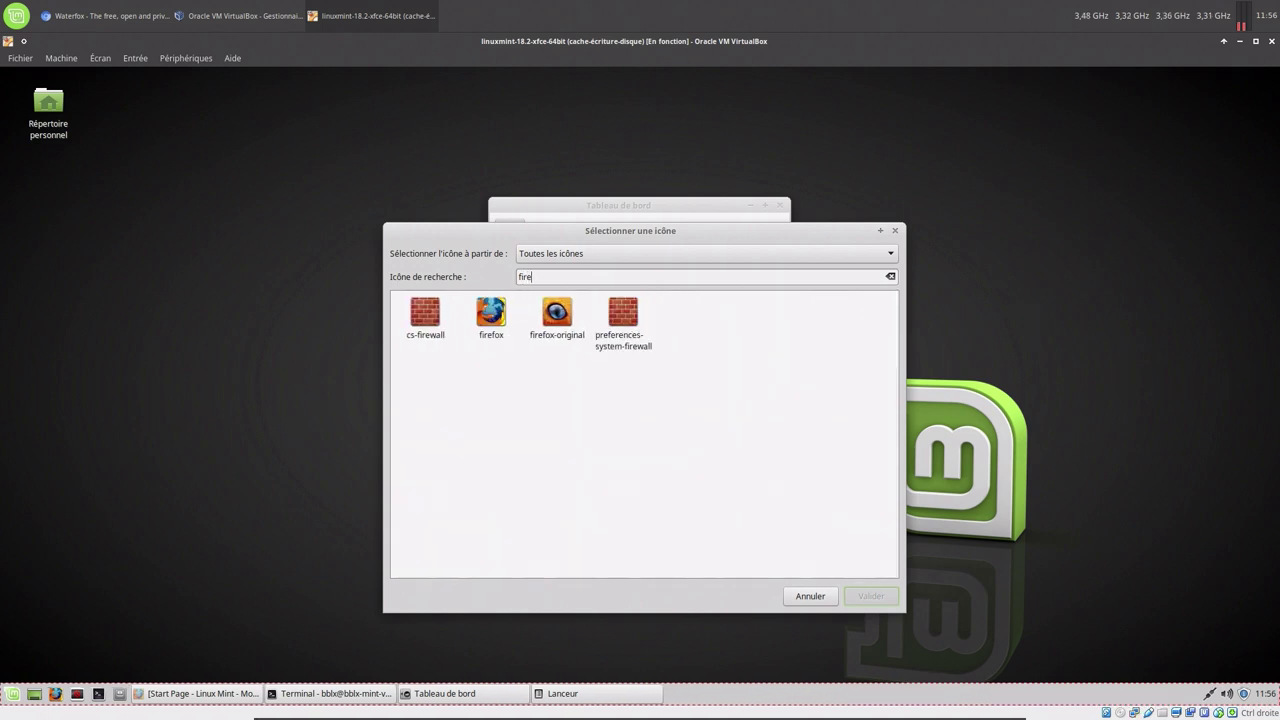
key(BackSpace)
key(BackSpace)
key(BackSpace)
key(BackSpace)
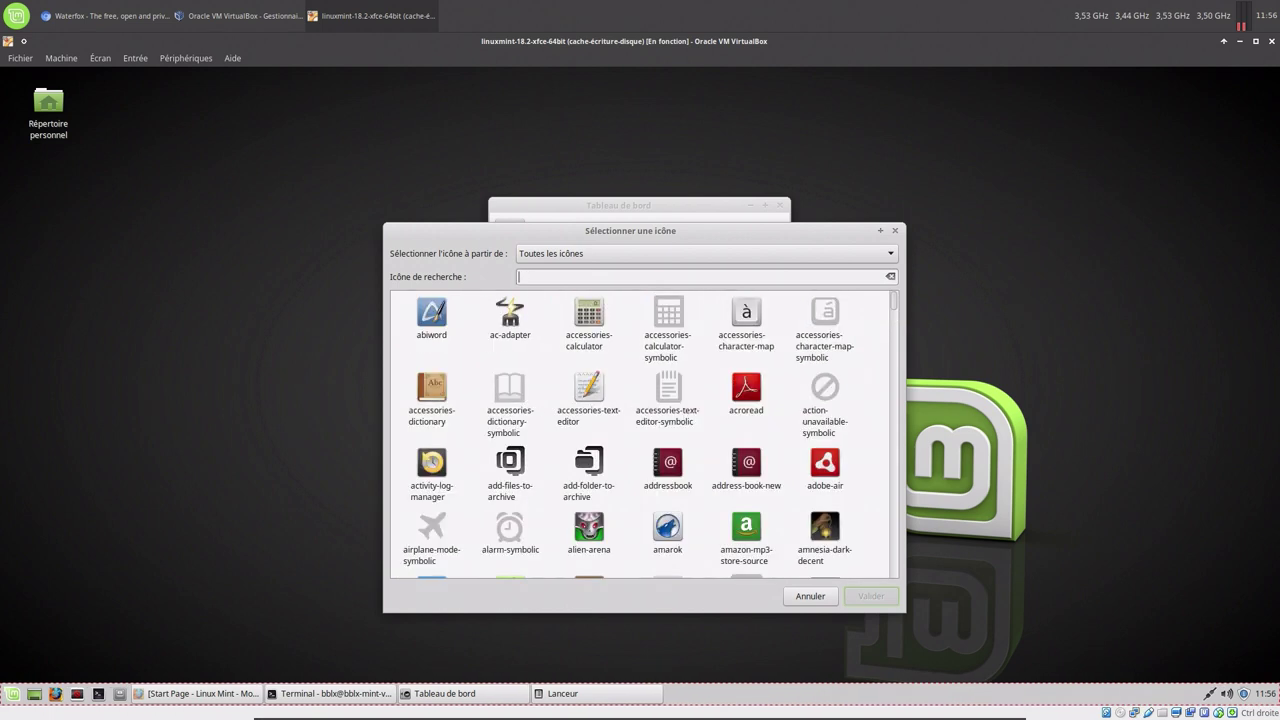
Step: Search the icons for "internet" and assign the applications-internet icon to the launcher
text(internet)
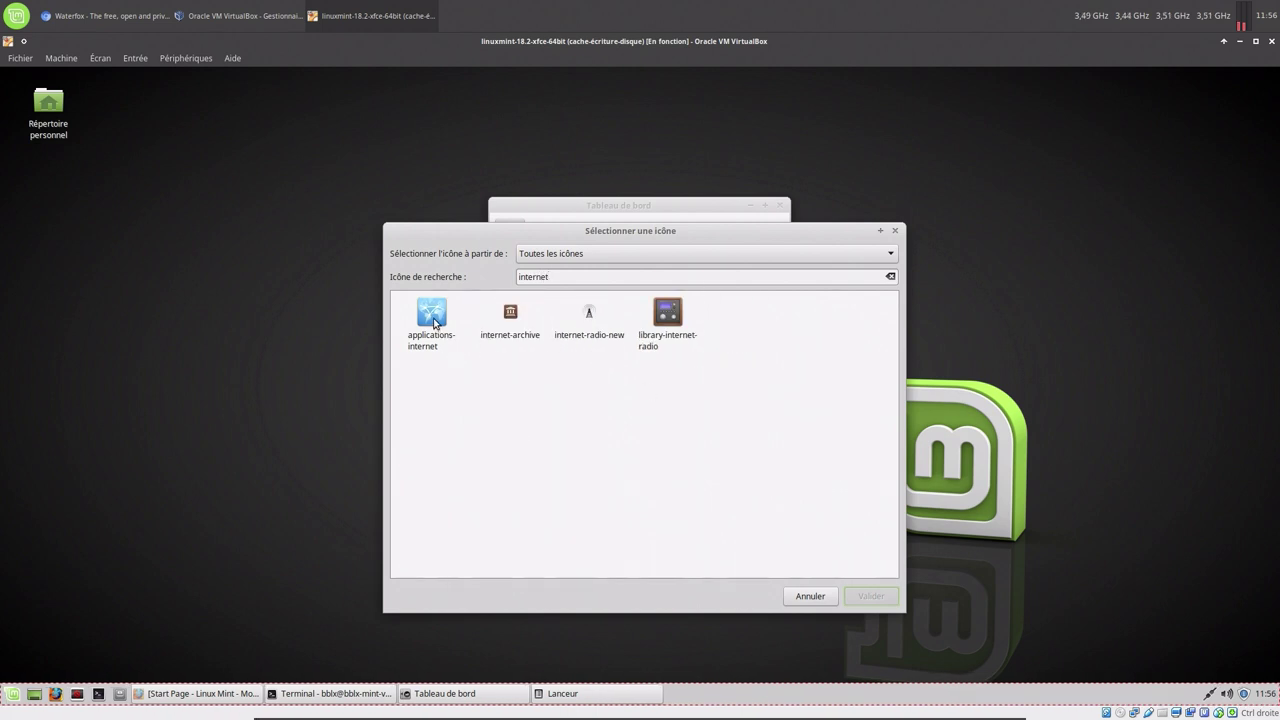
click(432, 314)
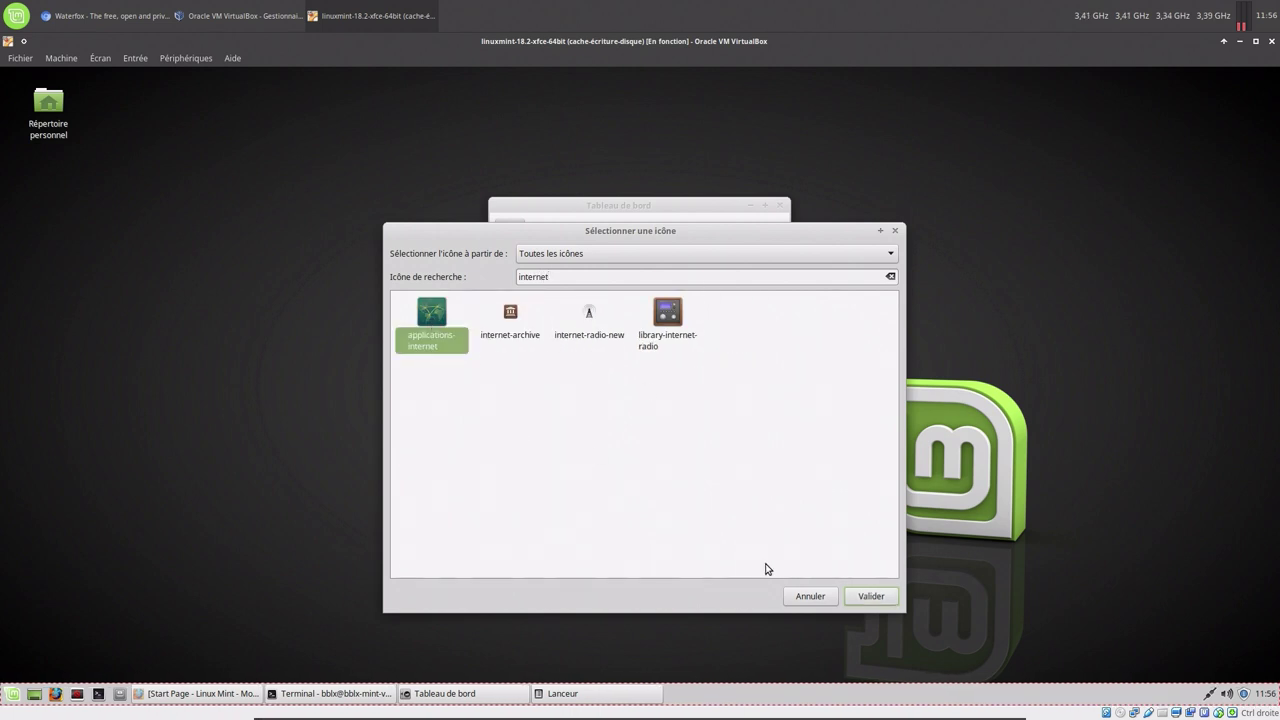
click(868, 596)
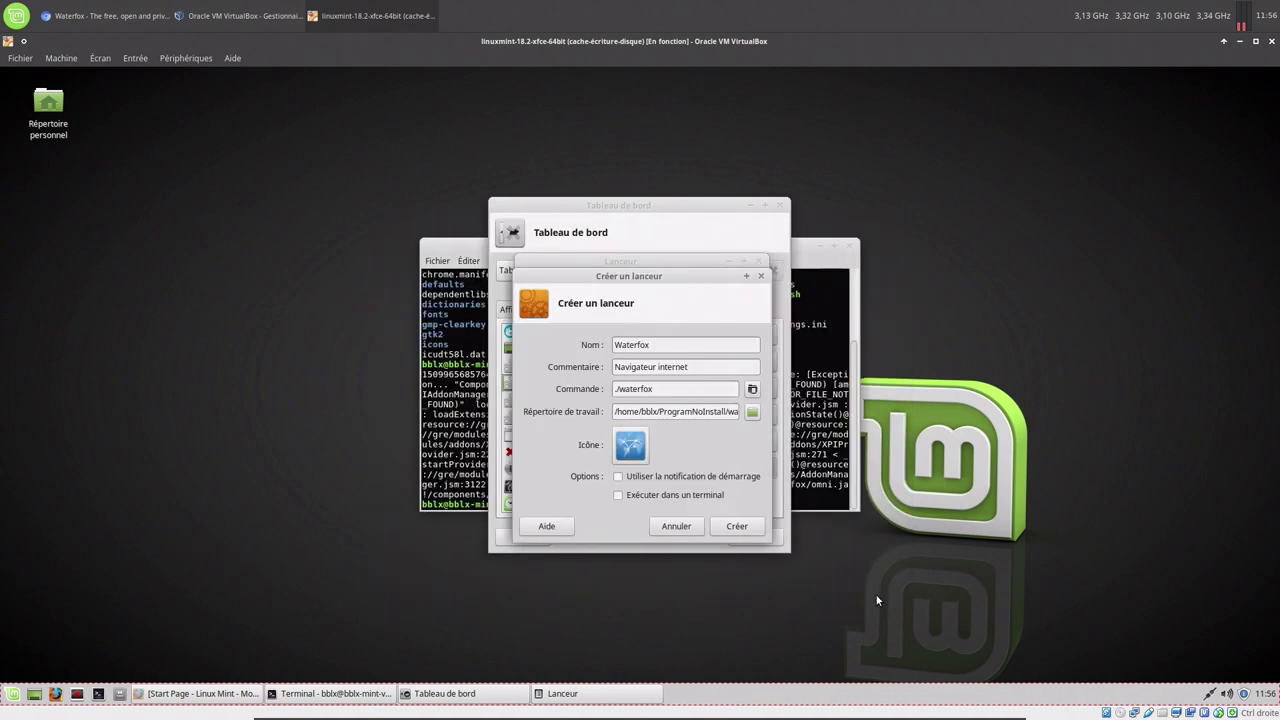
Step: Create the Waterfox launcher item and close the launcher, panel preferences and terminal windows
click(737, 526)
click(735, 528)
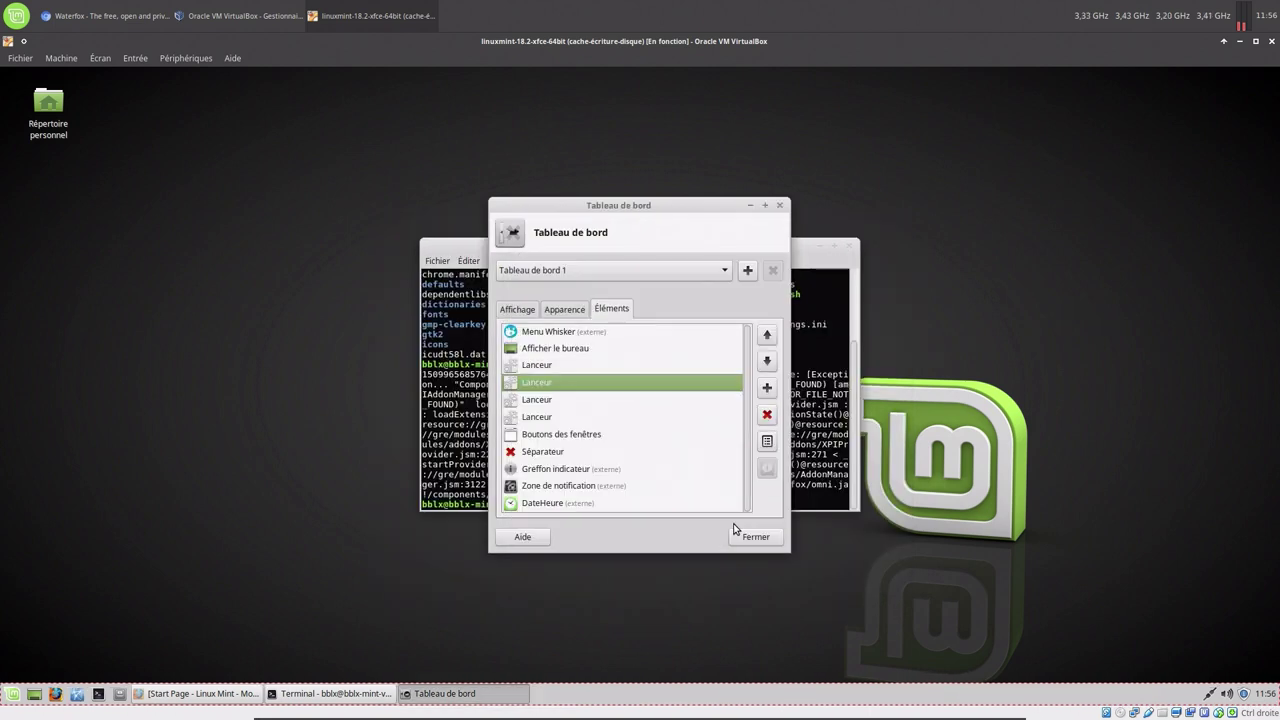
click(740, 537)
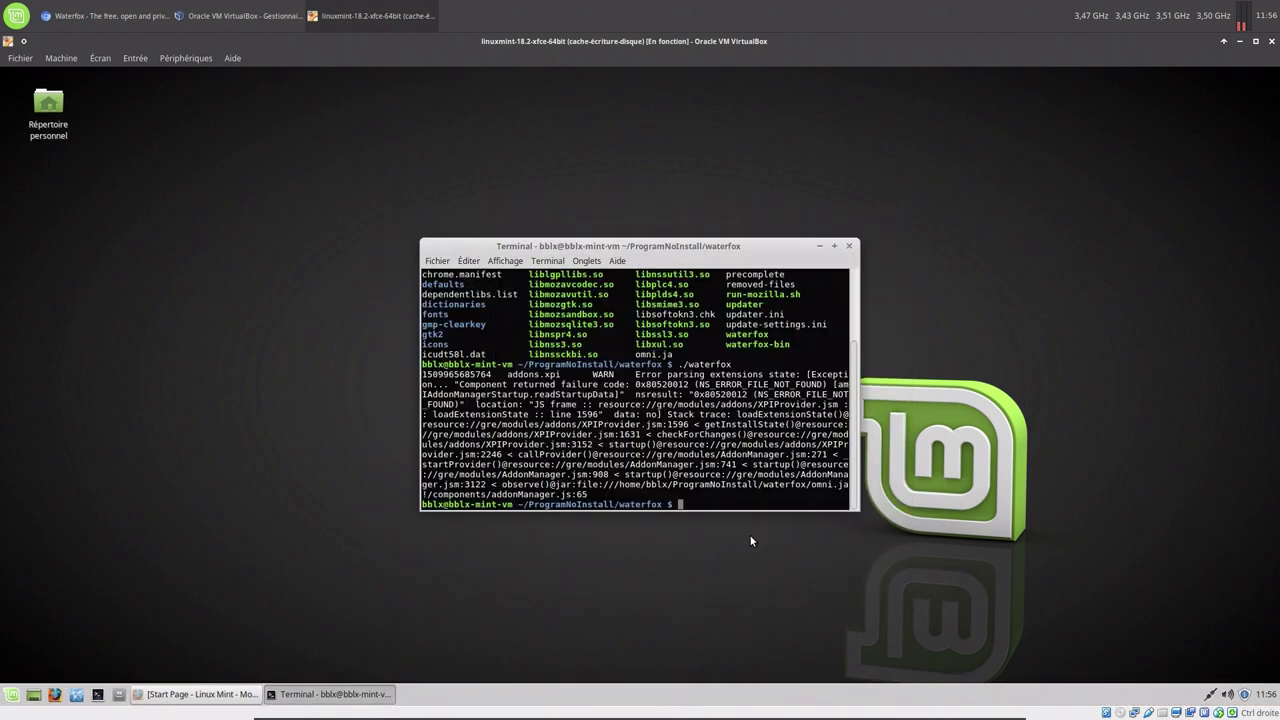
click(850, 246)
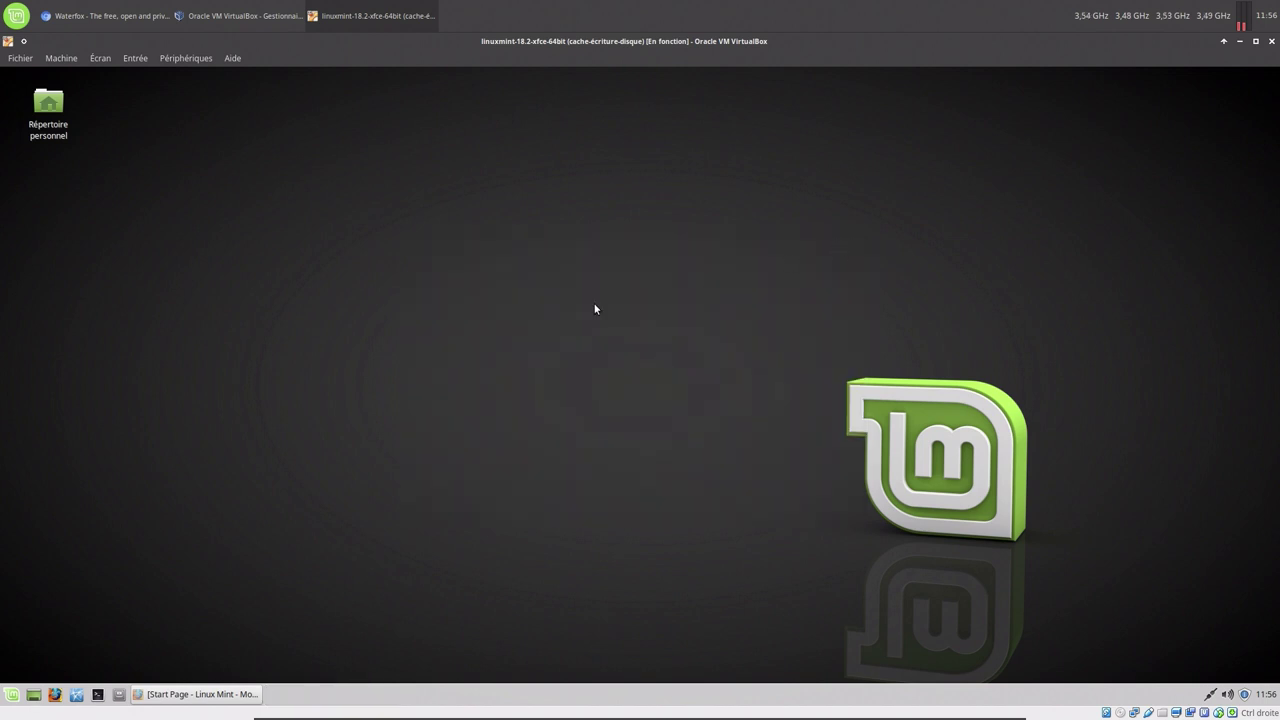
Step: Start Waterfox from its new panel launcher and decline making it the default browser, with the startup check disabled
click(84, 700)
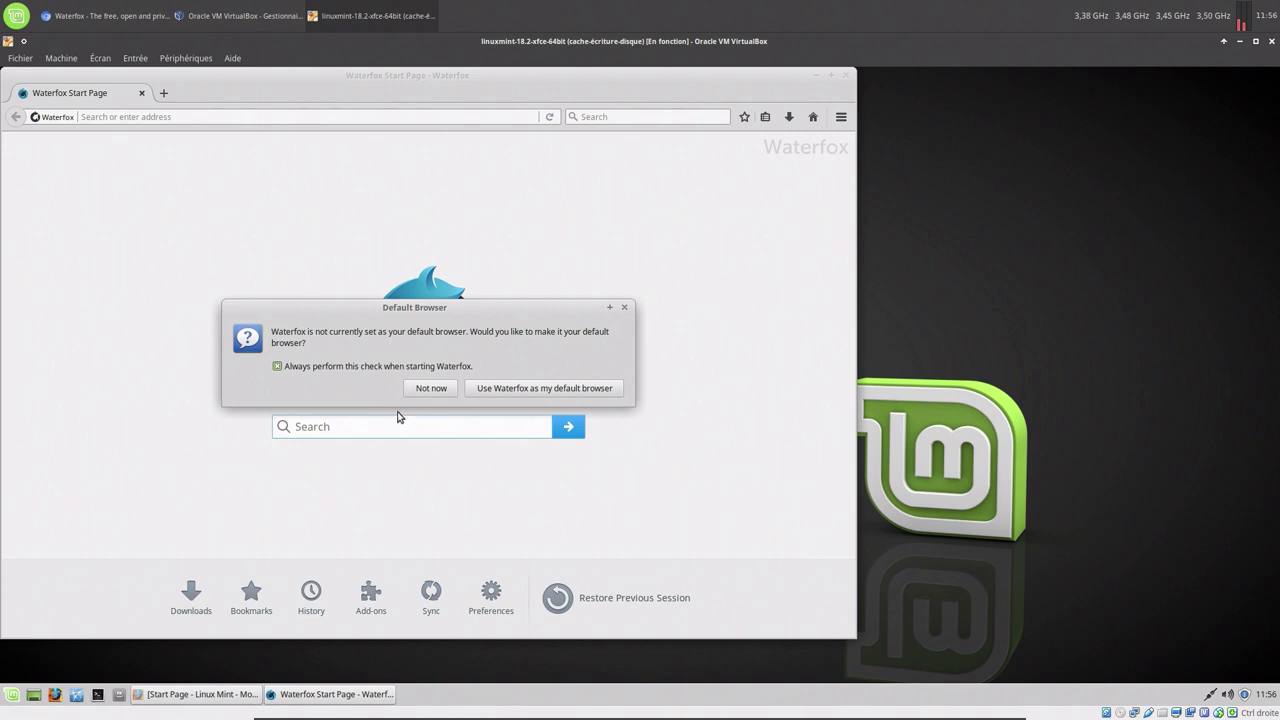
click(303, 366)
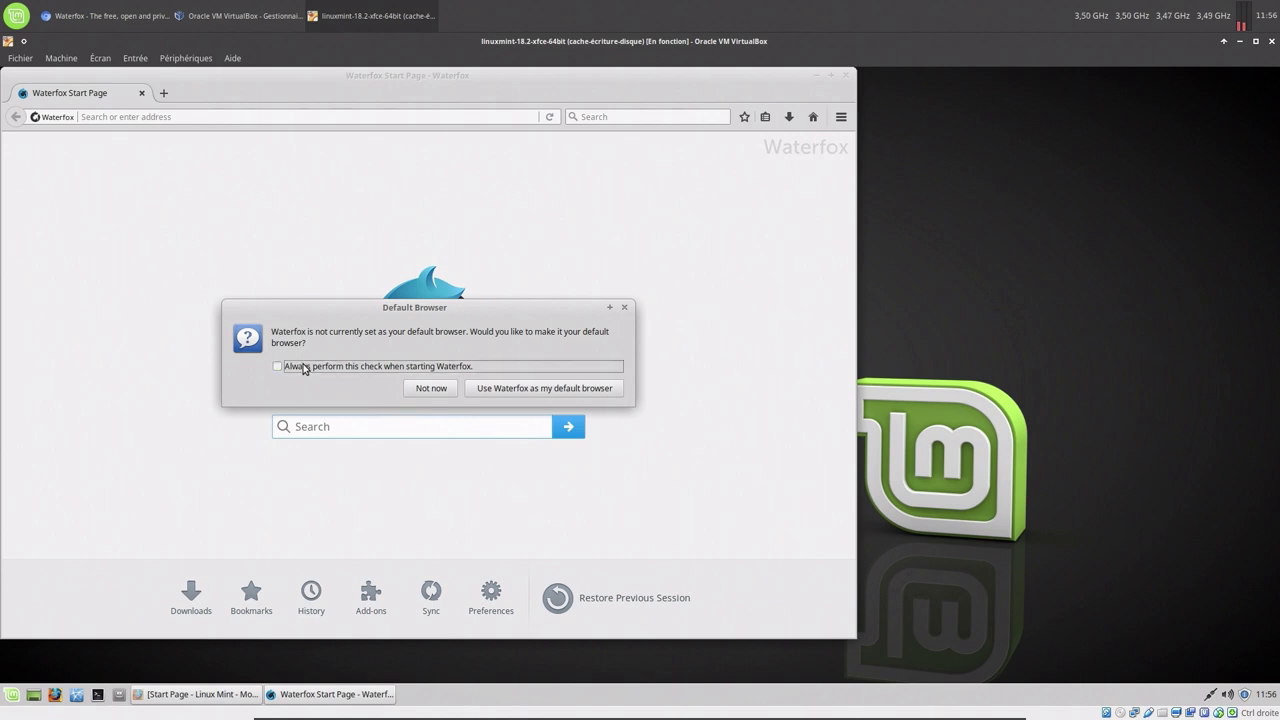
click(431, 388)
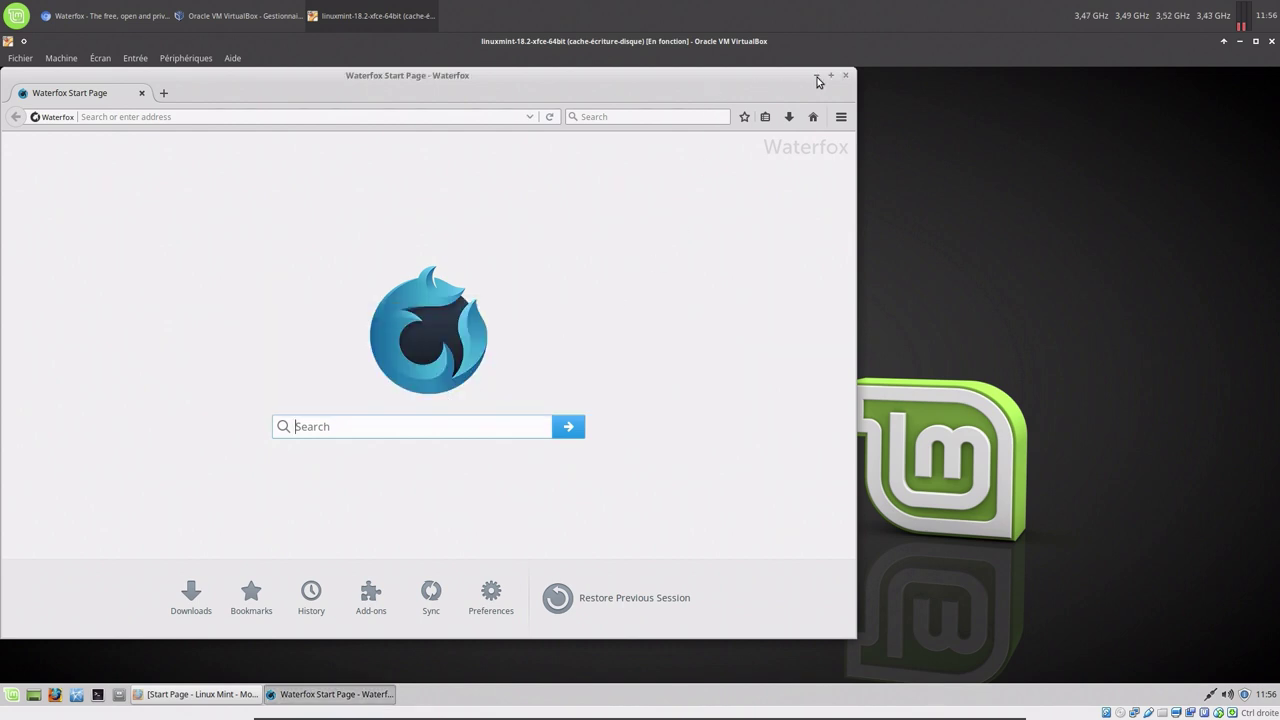
Step: Tile Waterfox on the right half of the desktop and Firefox on the left half
drag(781, 83, 1272, 256)
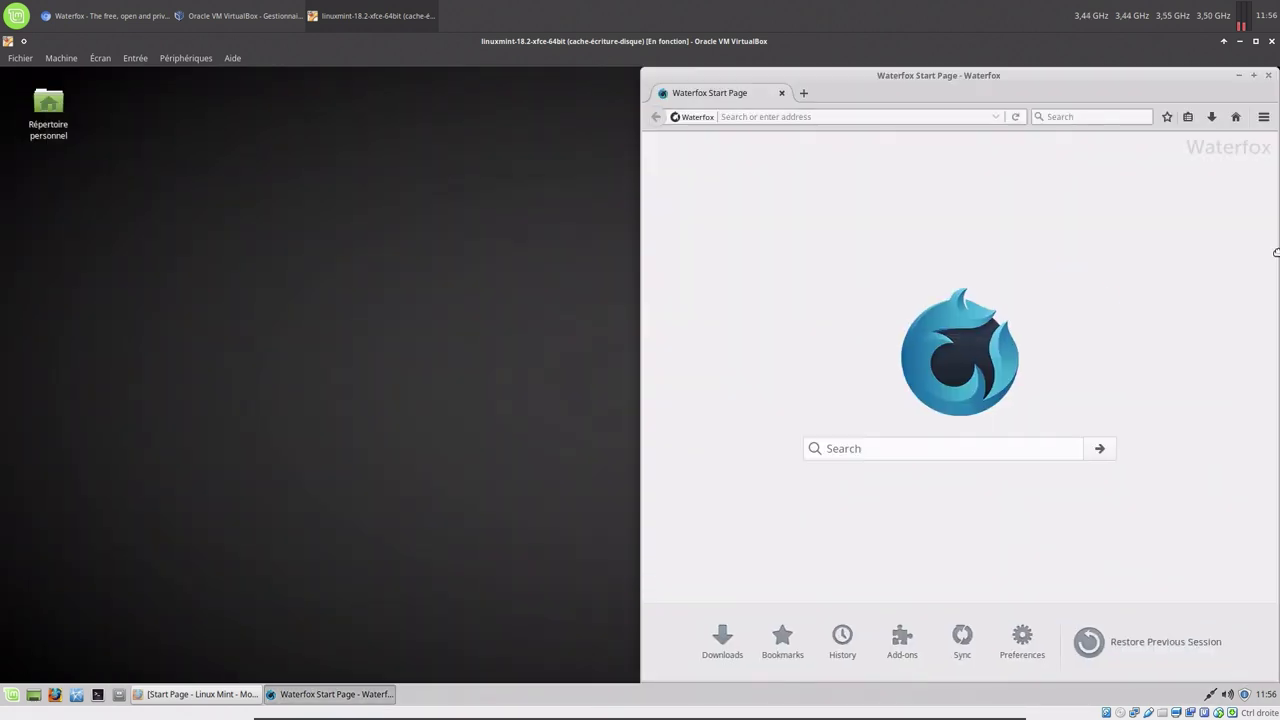
click(182, 692)
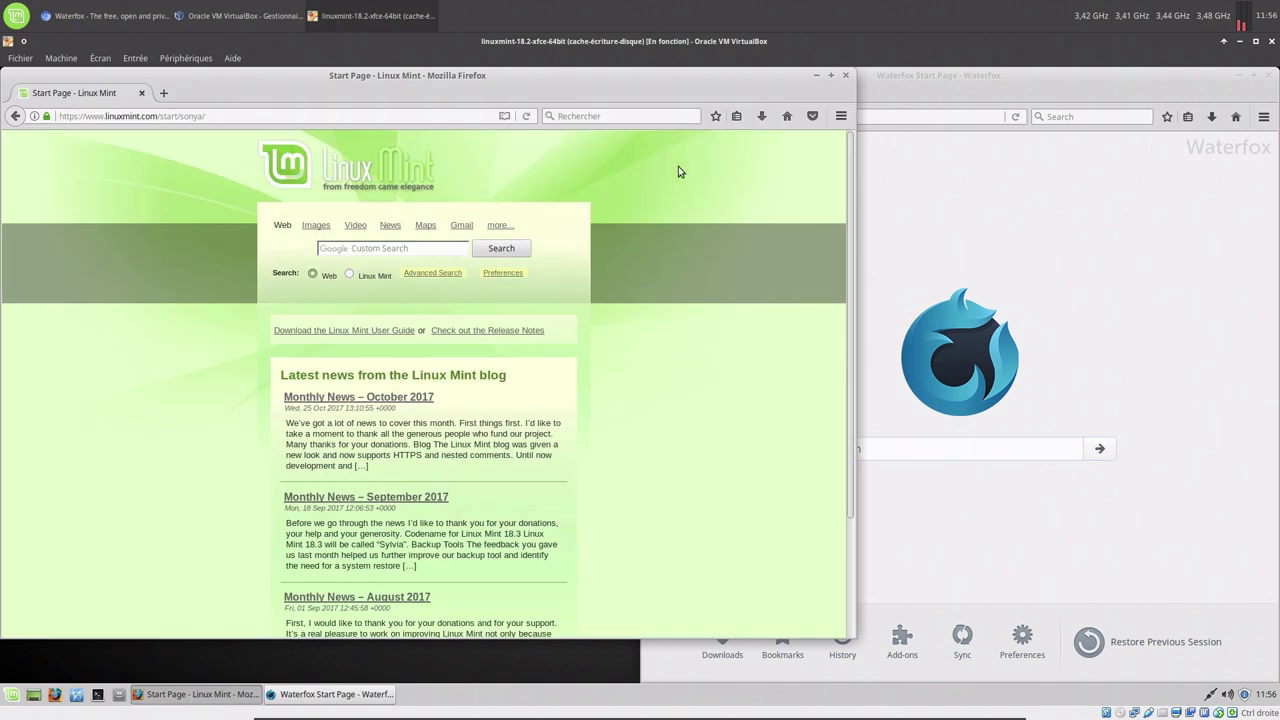
drag(708, 75, 2, 291)
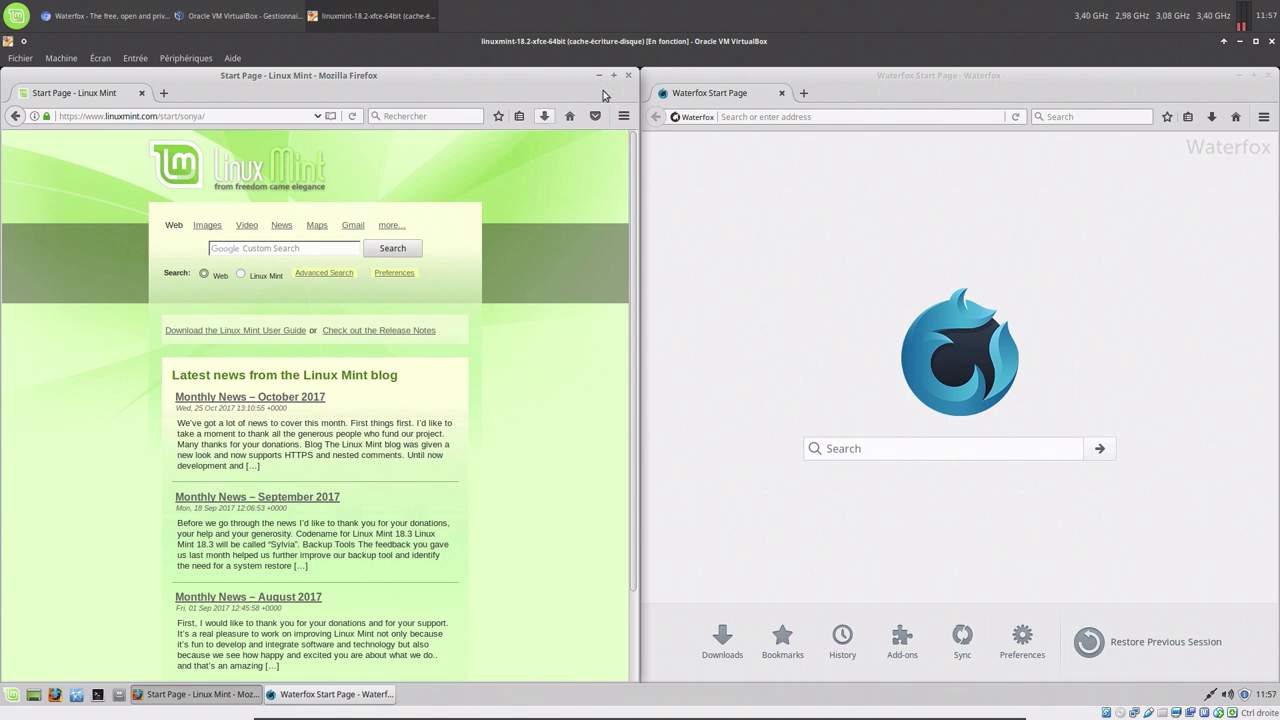
Step: Check the Firefox version in its About window, and close that window
click(624, 116)
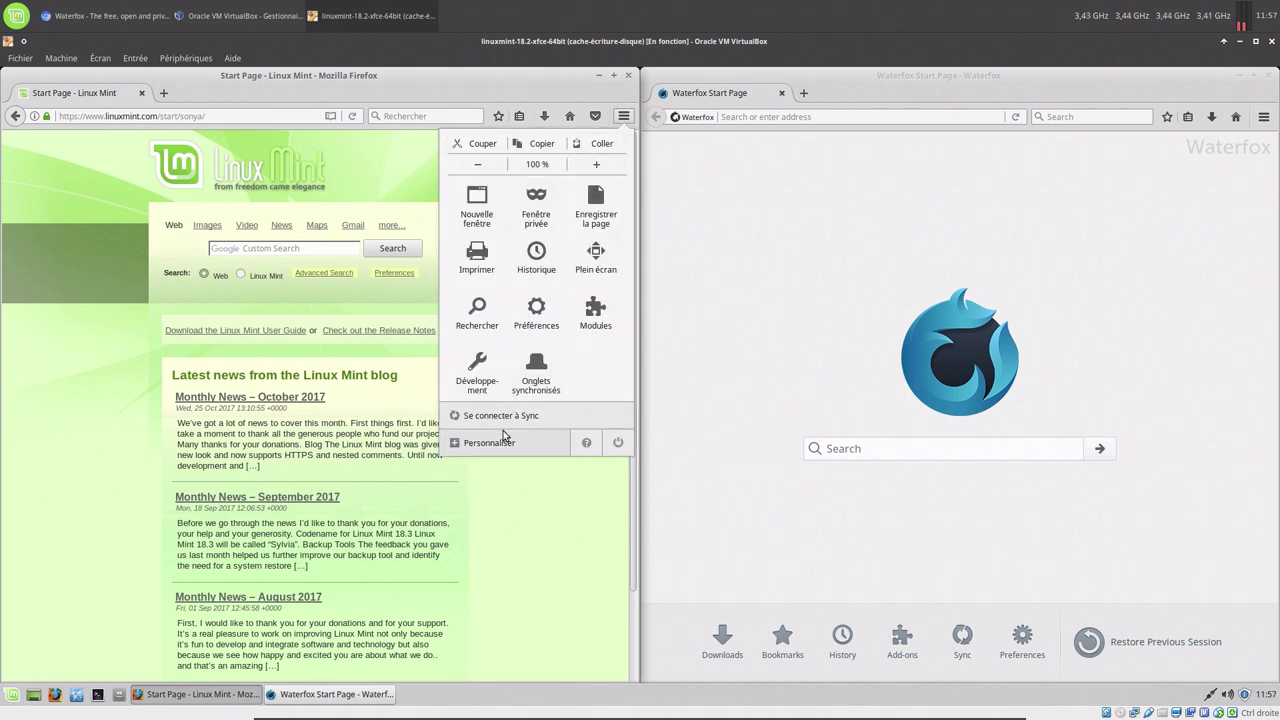
click(586, 442)
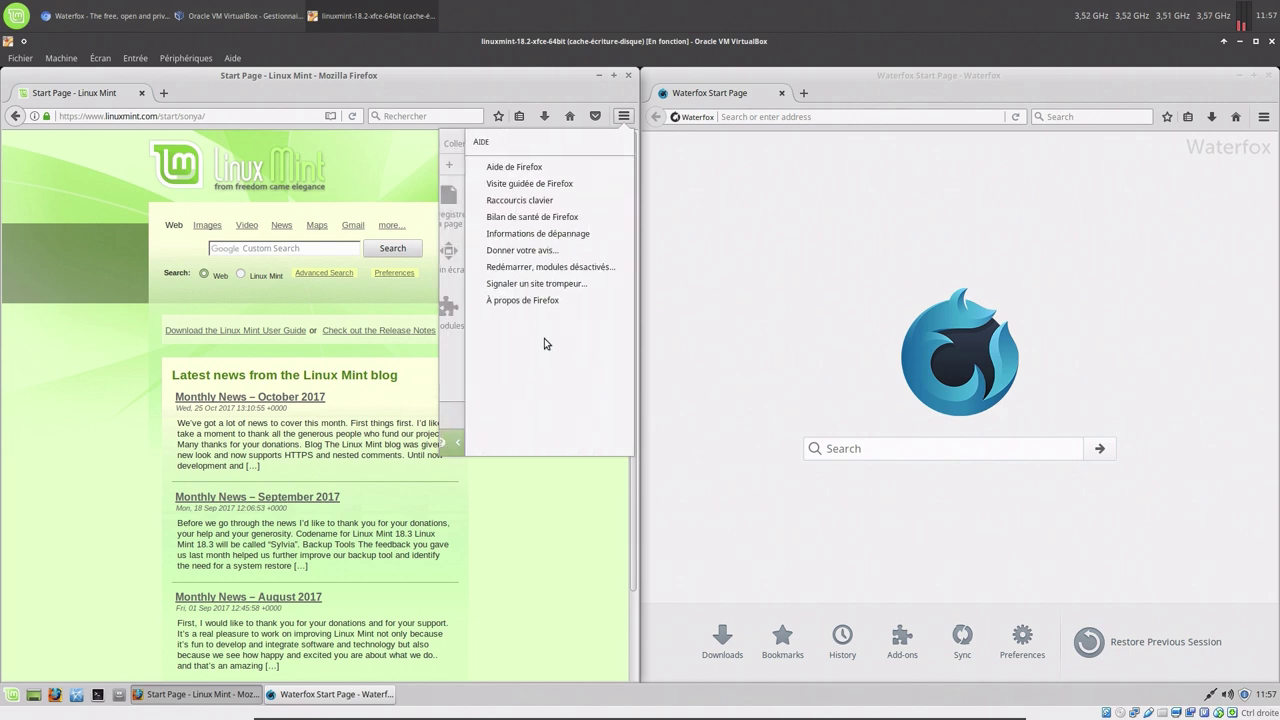
click(546, 301)
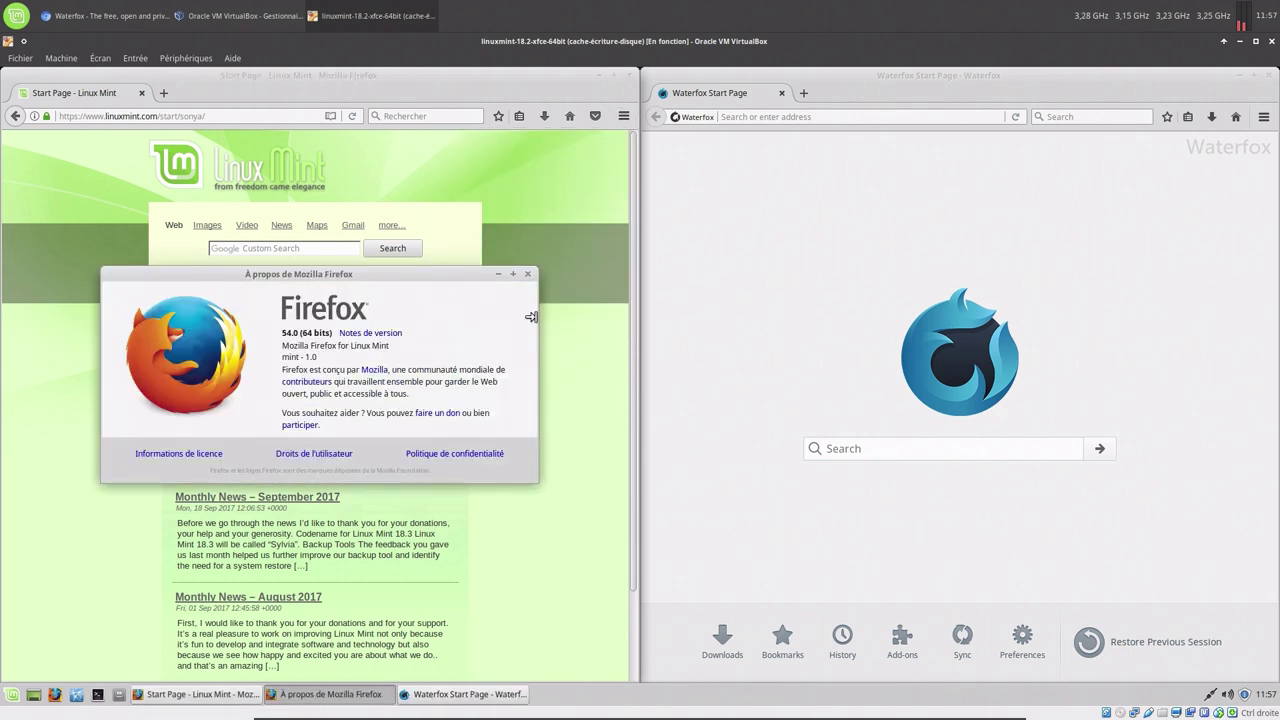
click(529, 274)
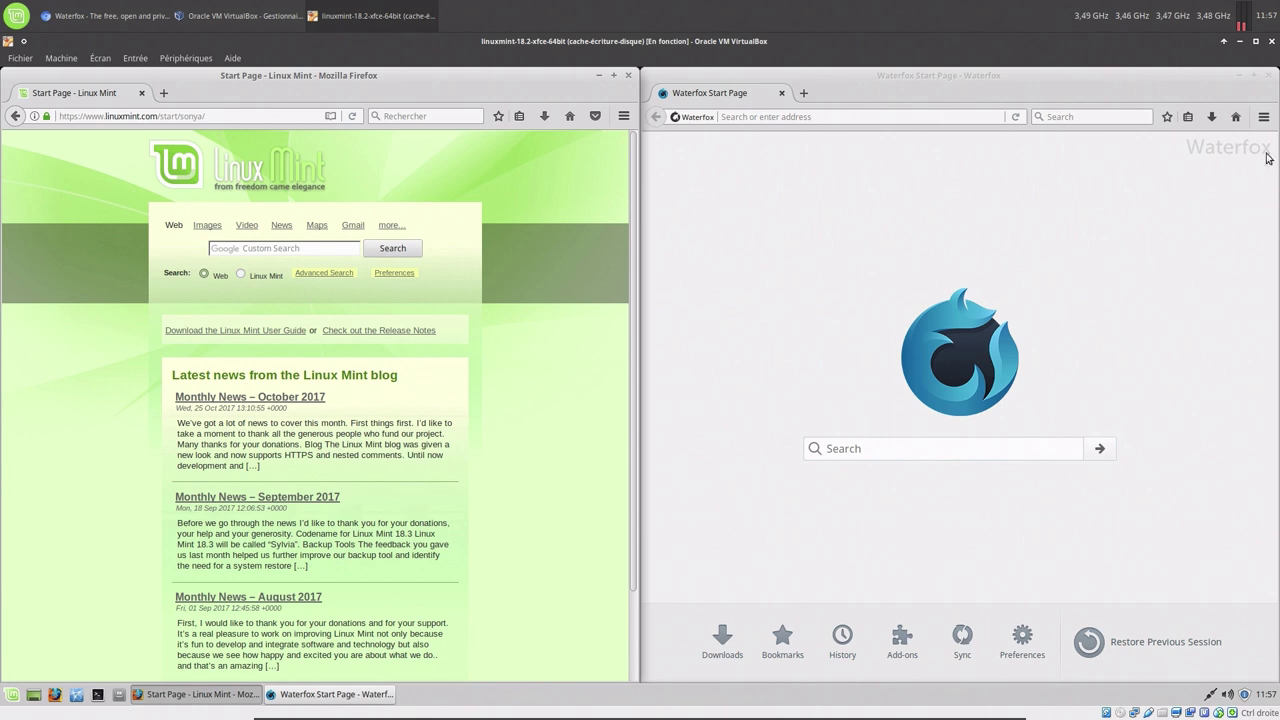
Step: Check the Waterfox version in its About window, and close that window
click(1263, 117)
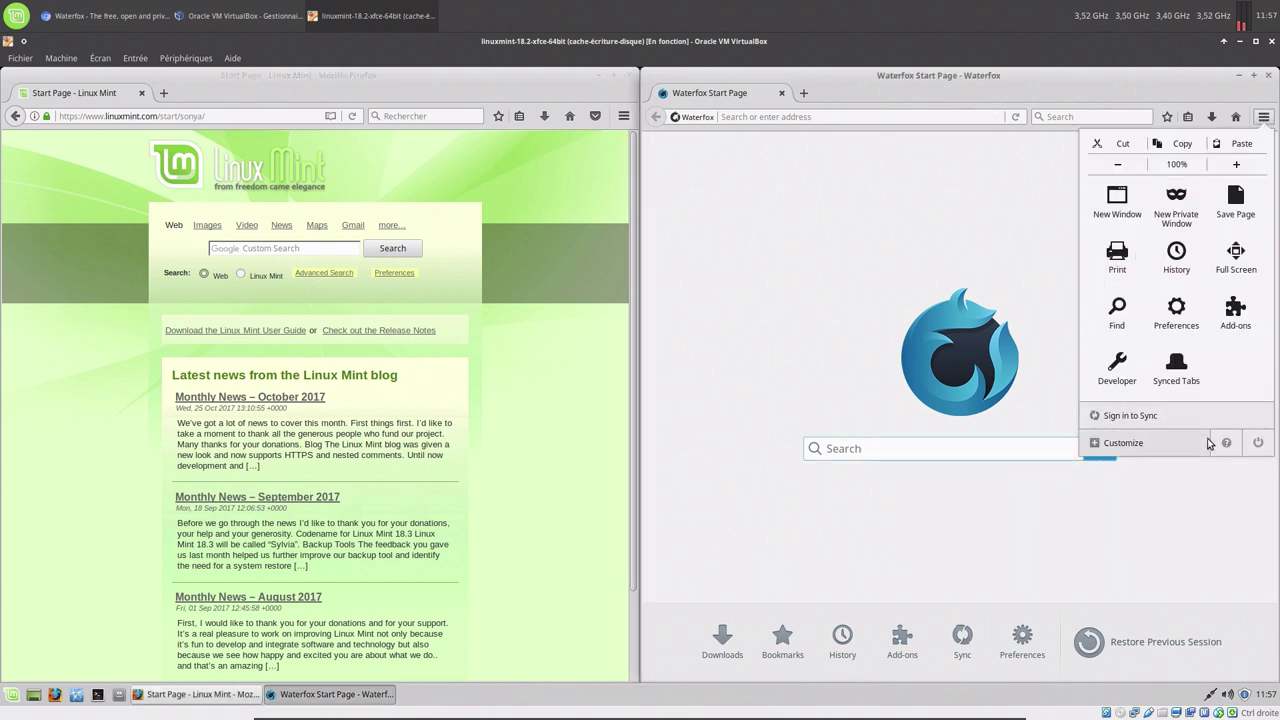
click(1226, 442)
click(1176, 272)
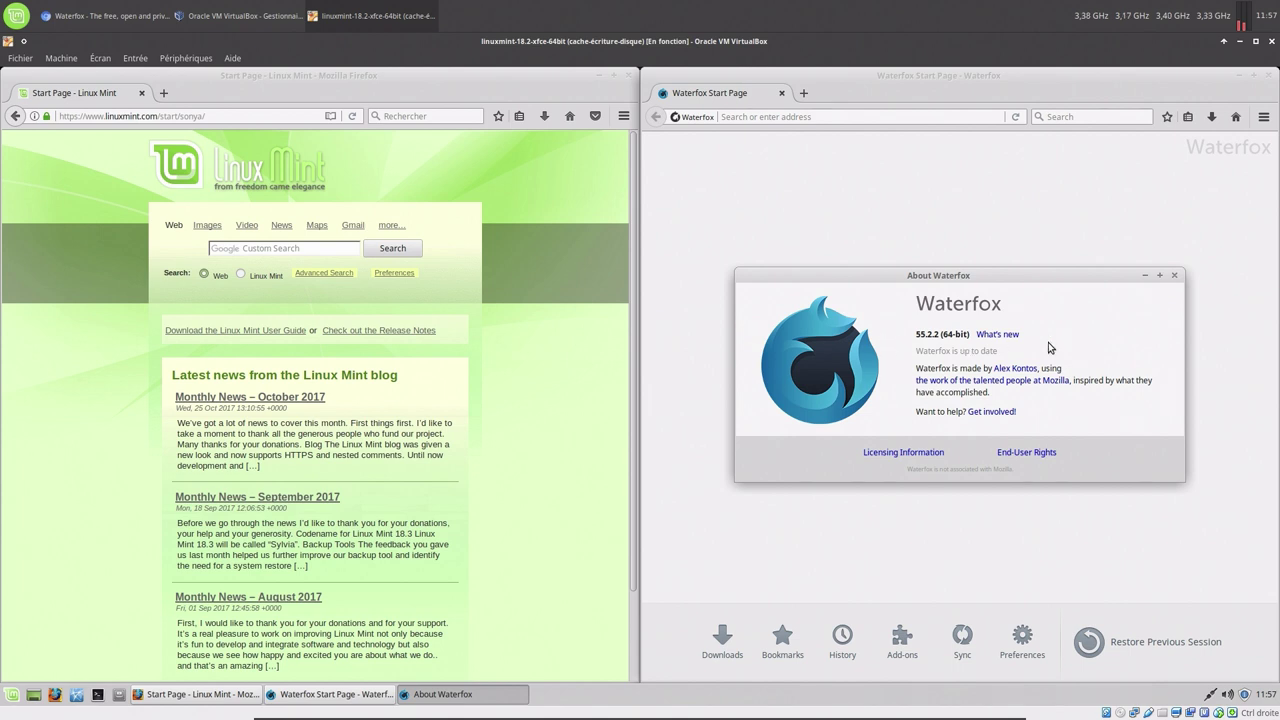
click(1174, 275)
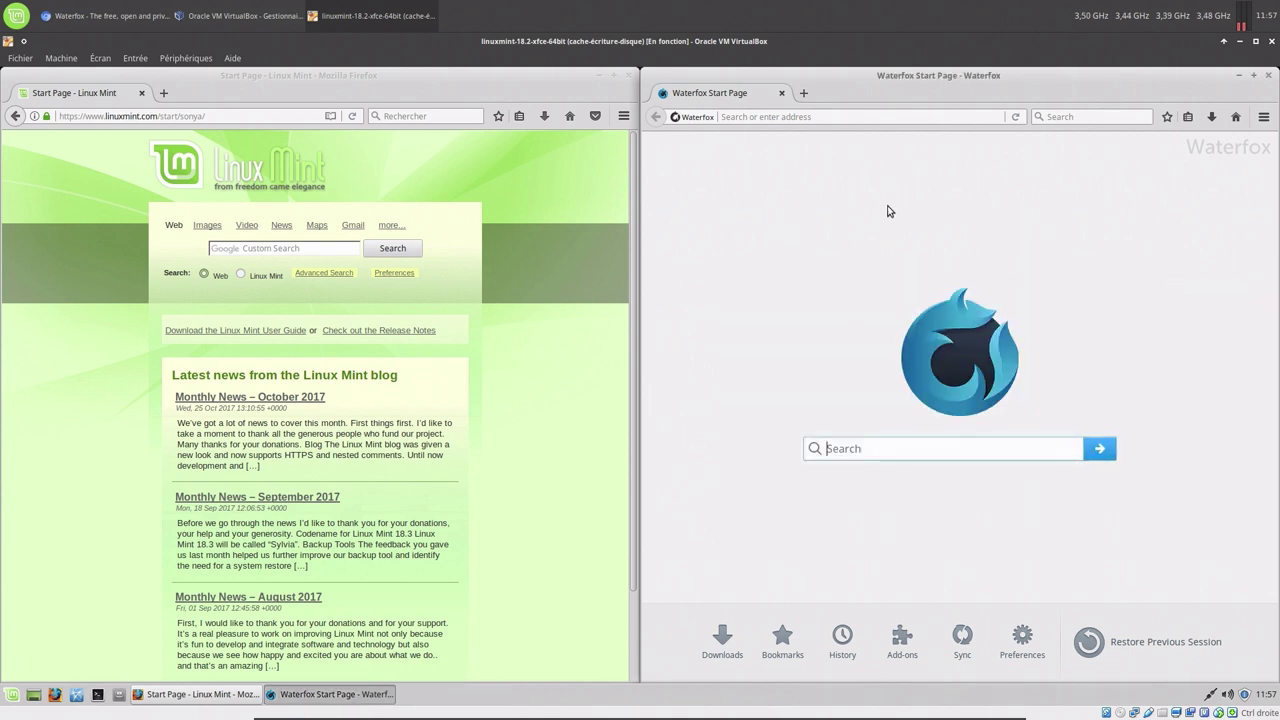
Step: Close Firefox and maximize the Waterfox window
click(631, 76)
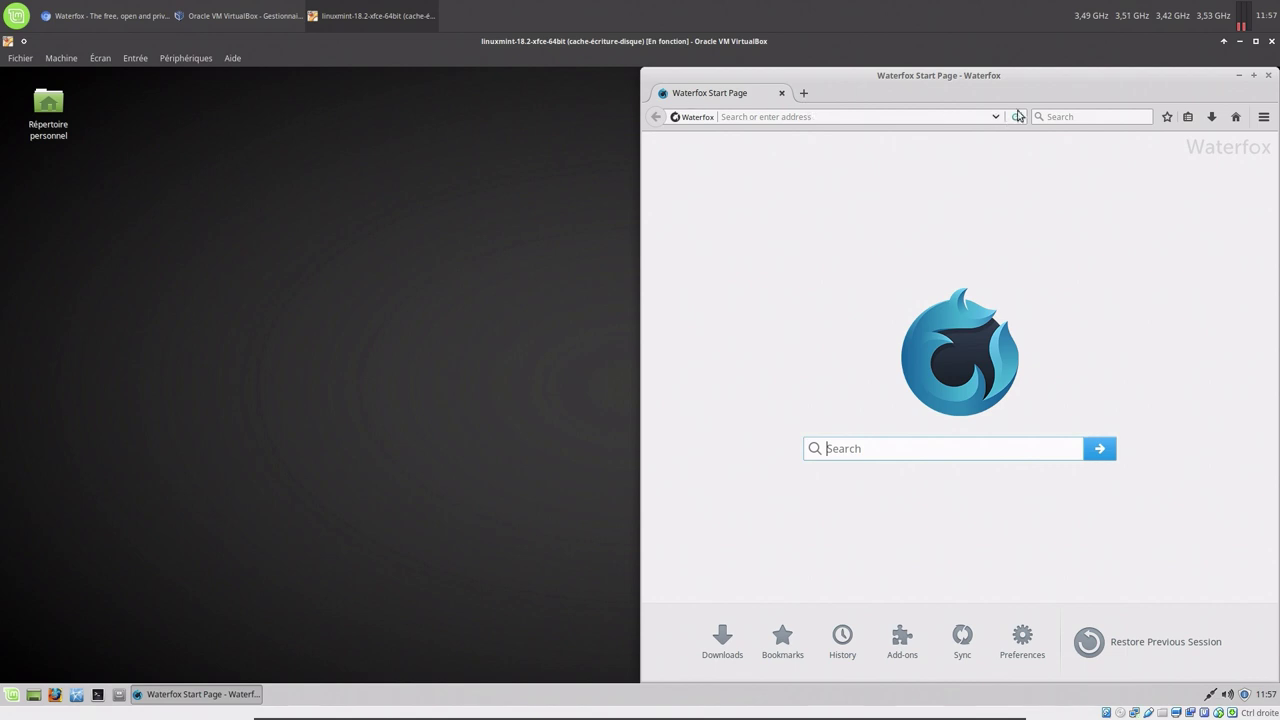
double_click(1006, 79)
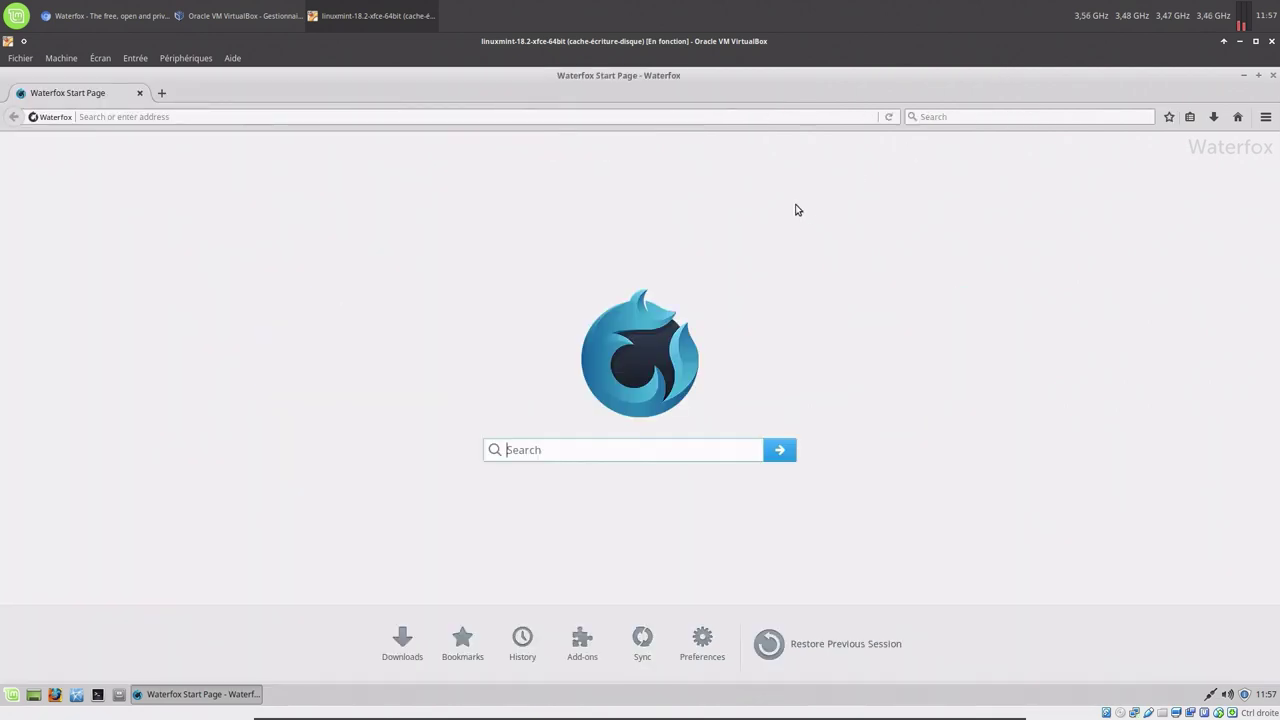
Step: Open Waterfox's Add-ons Manager and examine the recommended add-ons on the Get Add-ons page
click(1265, 116)
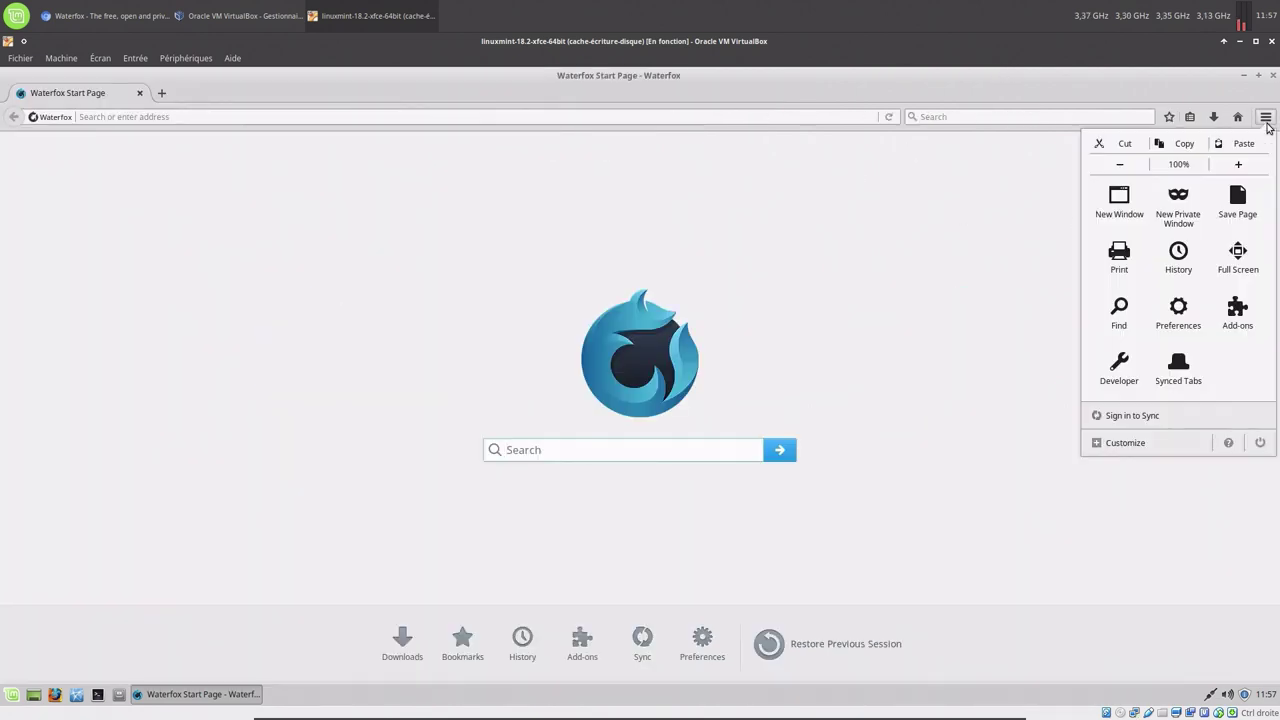
click(1235, 318)
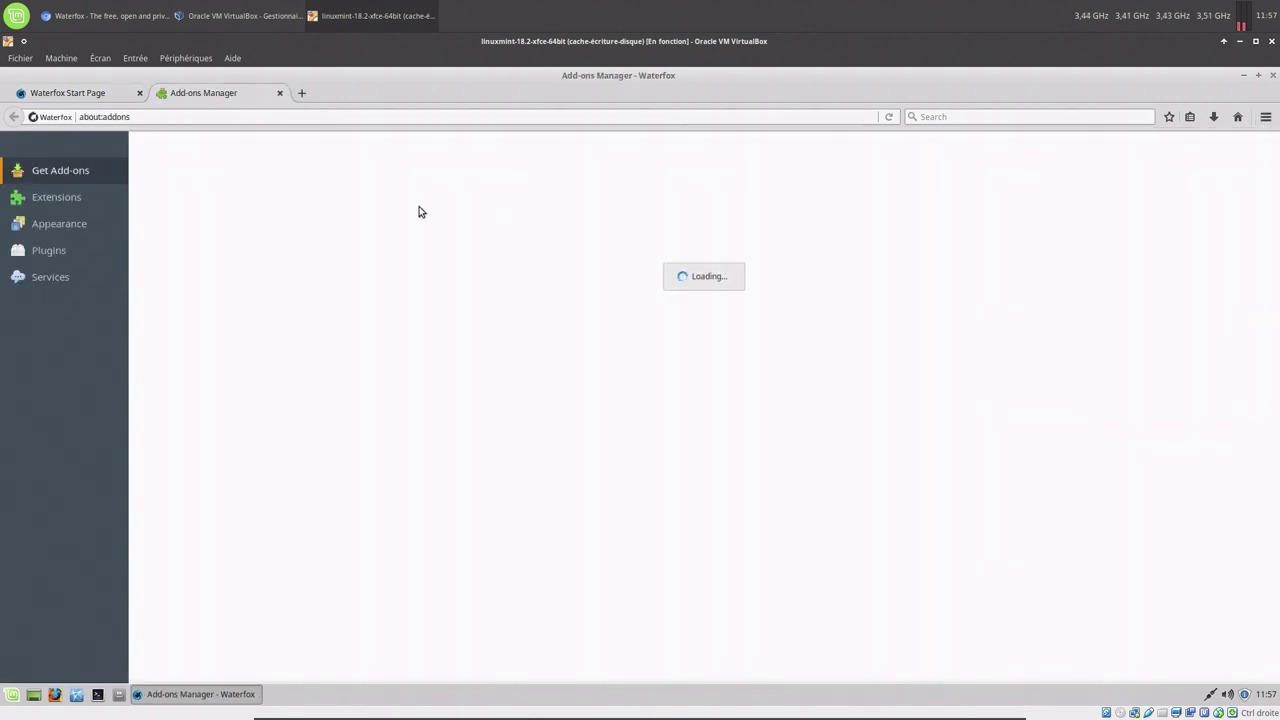
scroll(369, 366, down, 10)
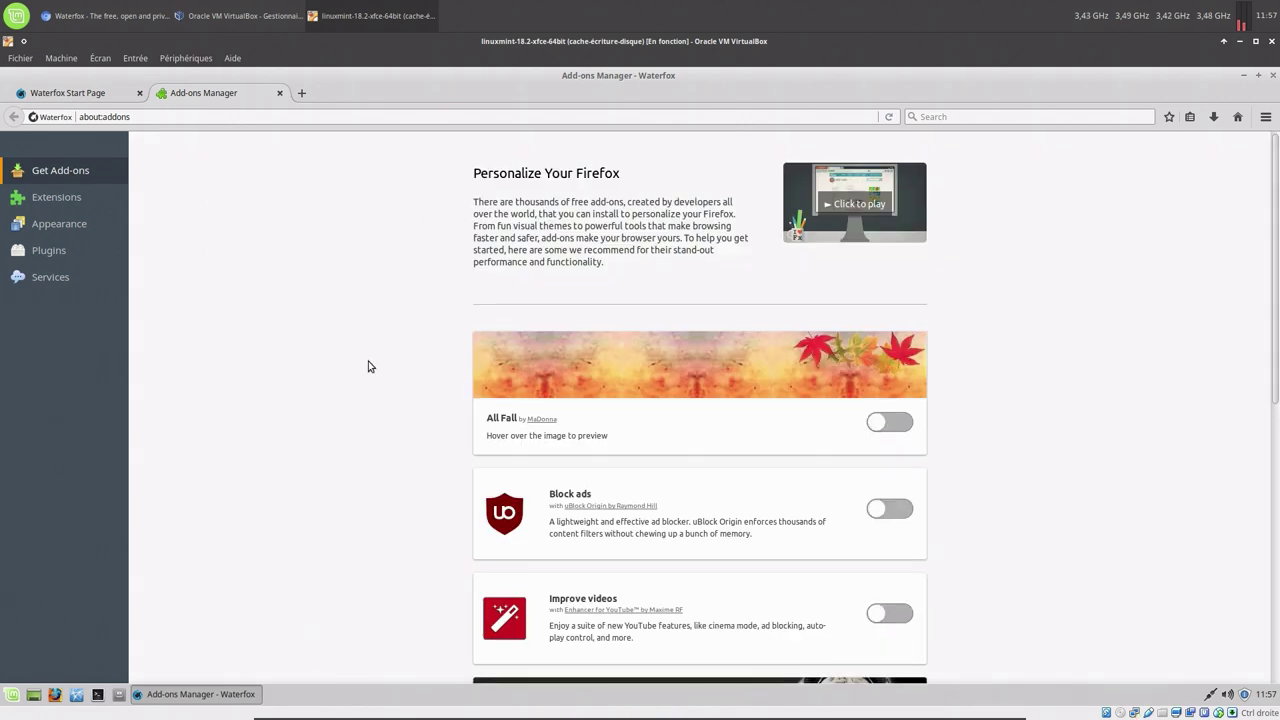